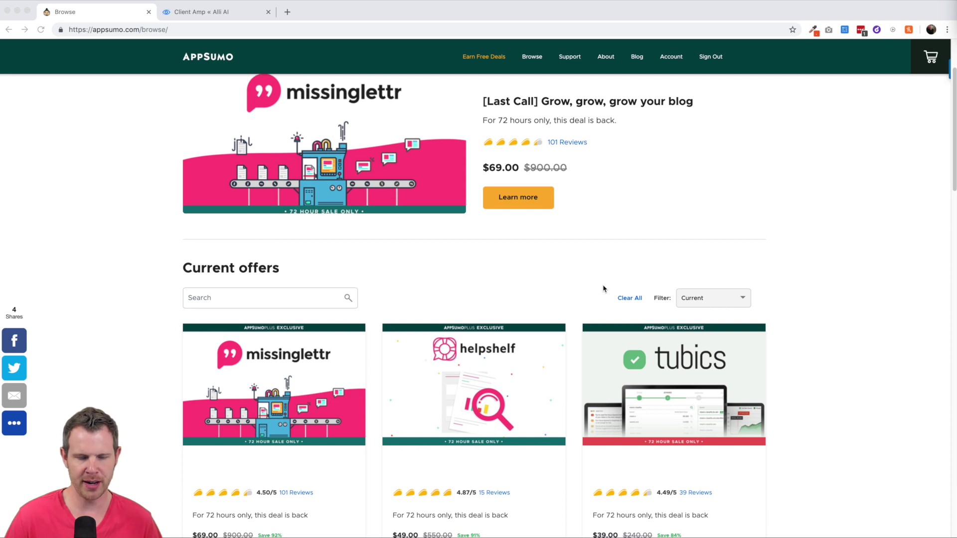
Find the Alli AI deal among AppSumo's current offers and open its offer page.
scroll(603, 289, down, 4)
scroll(601, 291, down, 2)
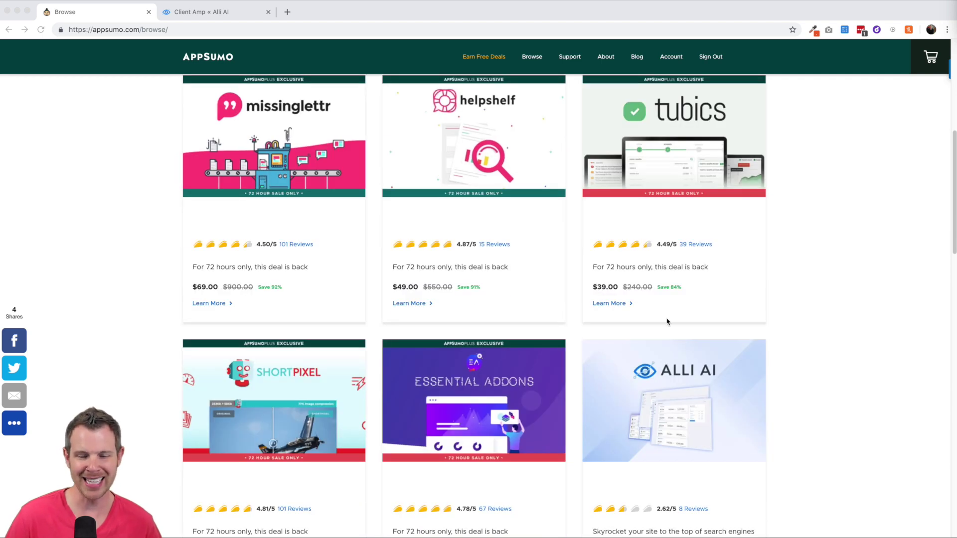
click(665, 371)
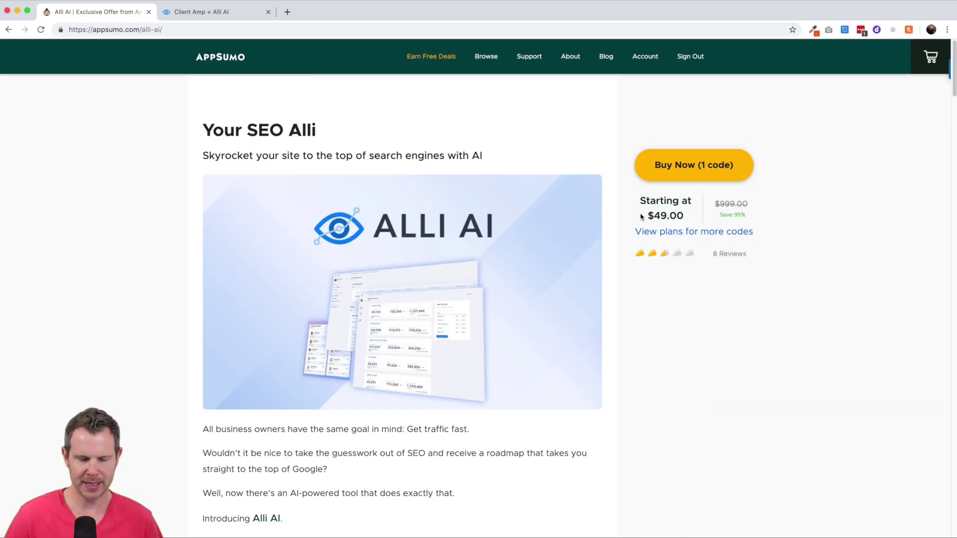
Review the Alli AI offer description and the Single plan's features, including on-page optimizations and niche link recommendations.
scroll(416, 292, down, 3)
scroll(416, 291, down, 15)
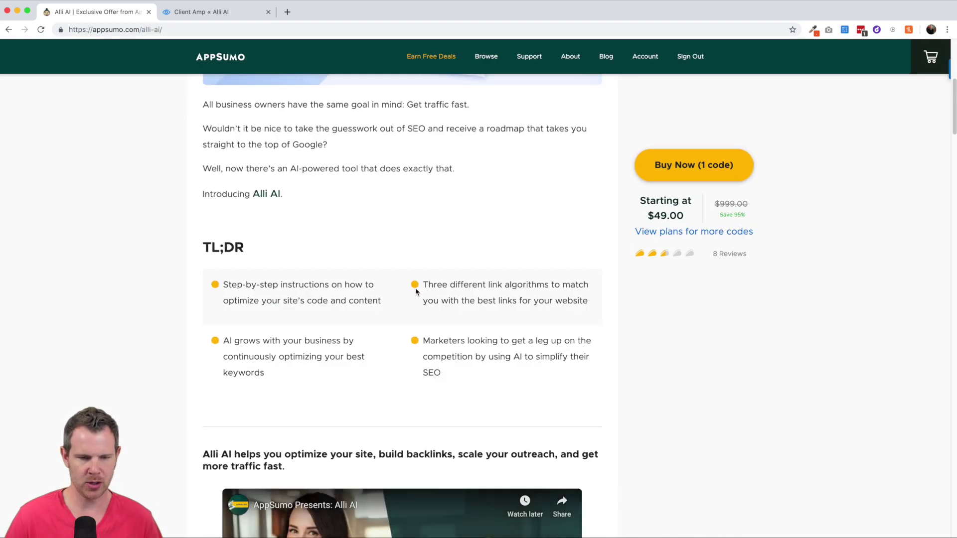
scroll(414, 290, down, 20)
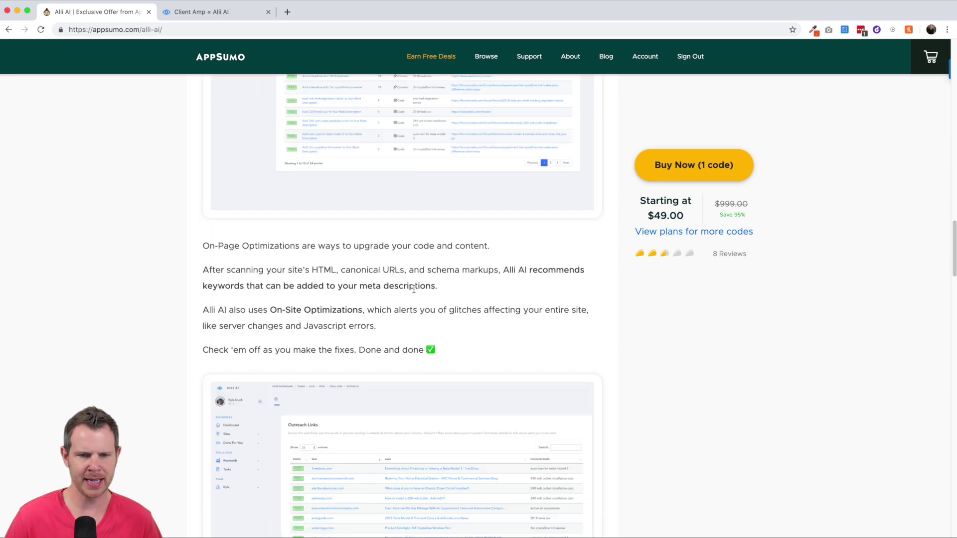
scroll(415, 292, down, 10)
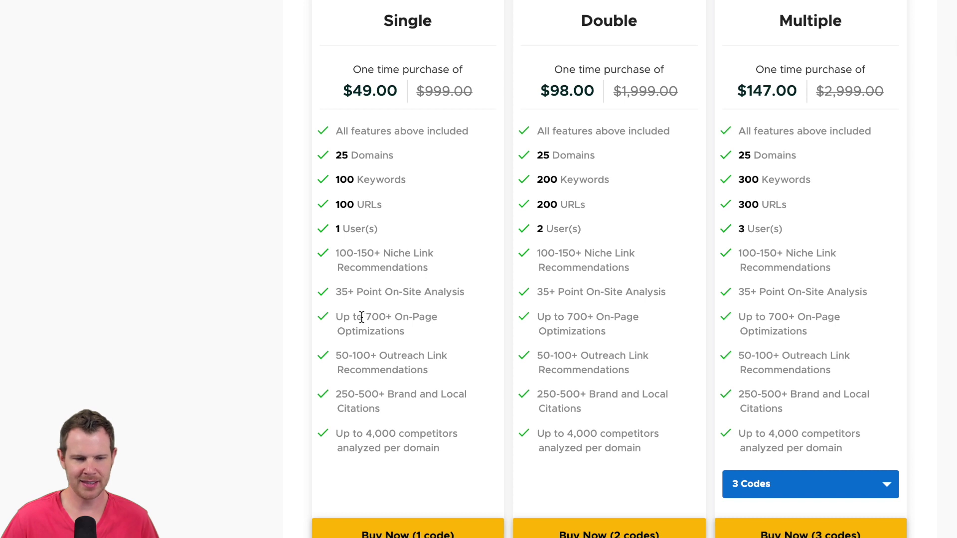
drag(364, 318, 395, 317)
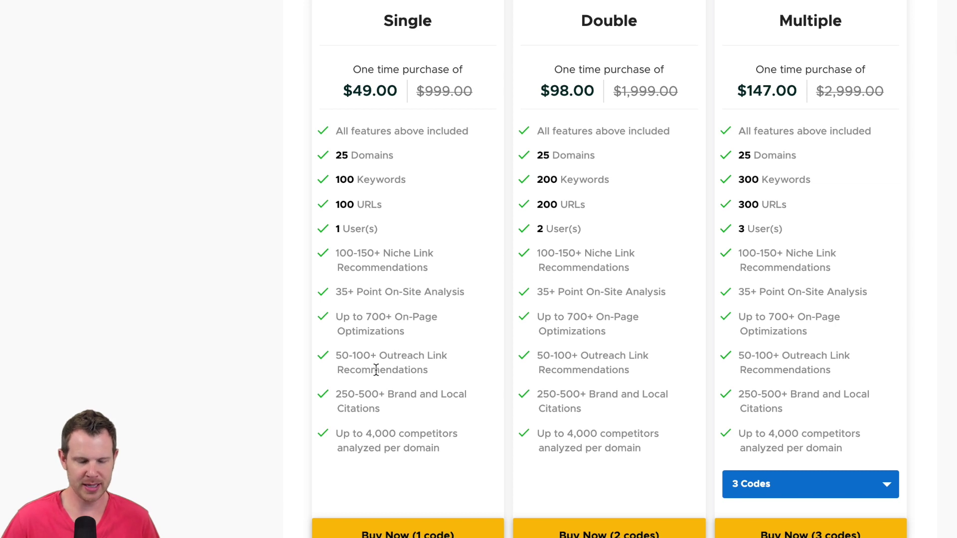
drag(383, 254, 438, 258)
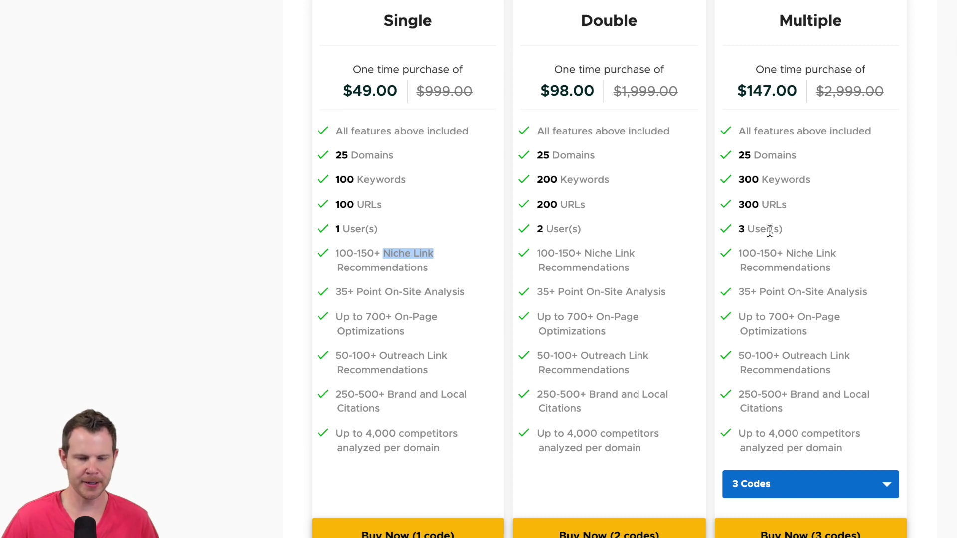
Compare what the Multiple plan includes with 5 codes and with 6 codes.
click(834, 489)
click(798, 537)
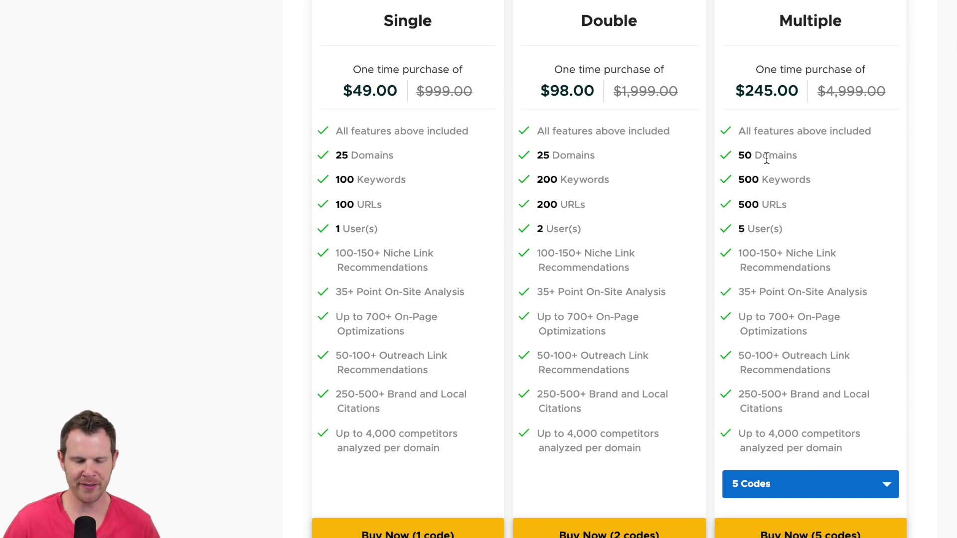
click(793, 491)
scroll(799, 533, down, 1)
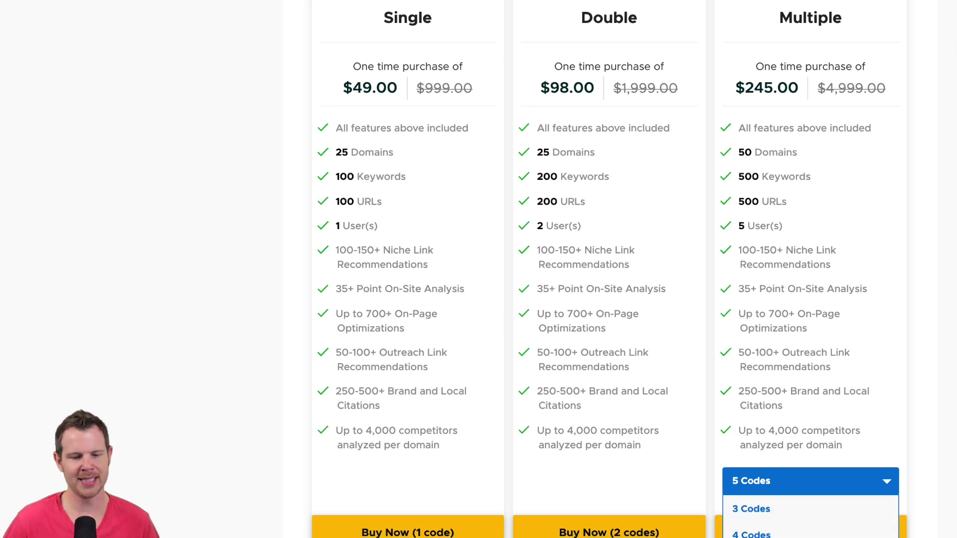
click(800, 537)
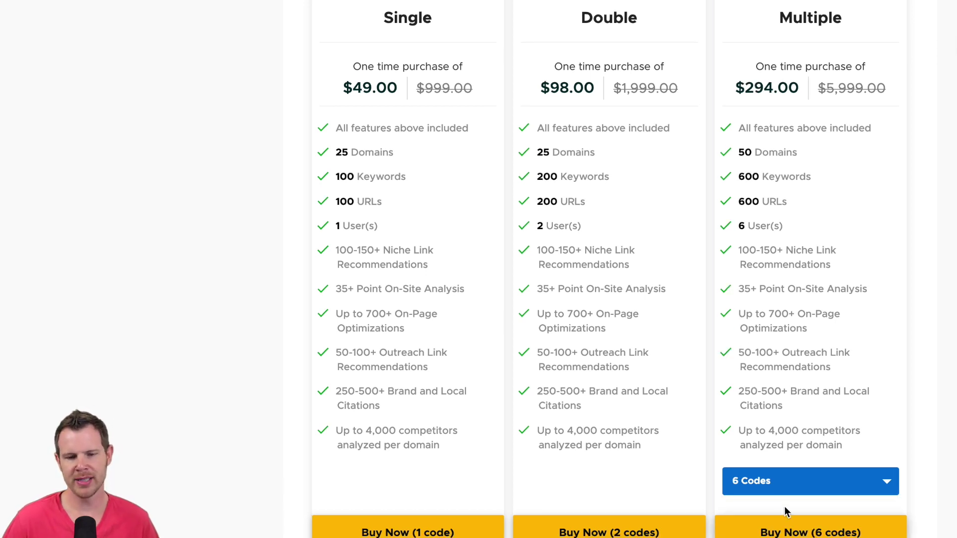
Set the Multiple plan to 10 codes and review its price, domain, keyword, URL and user limits.
click(776, 481)
scroll(800, 518, down, 4)
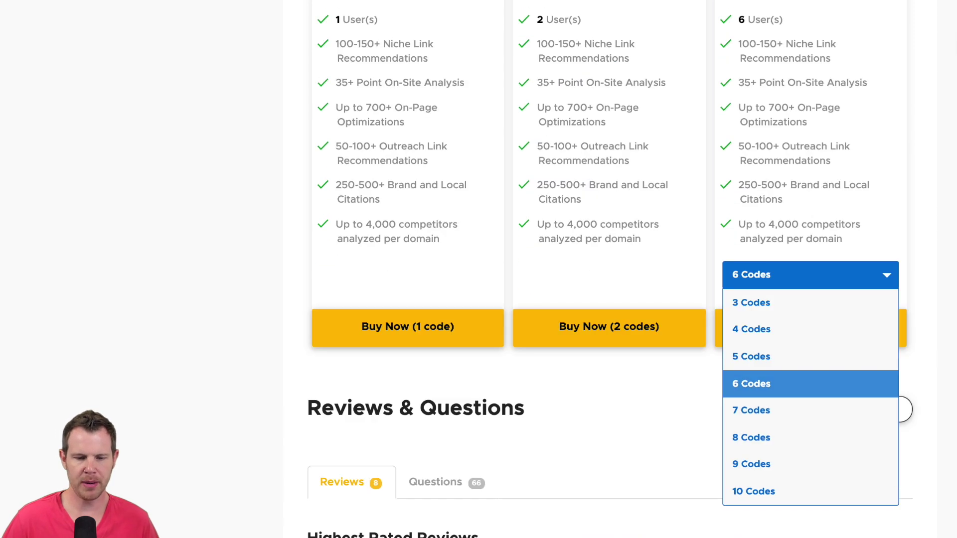
click(761, 492)
scroll(914, 474, up, 2)
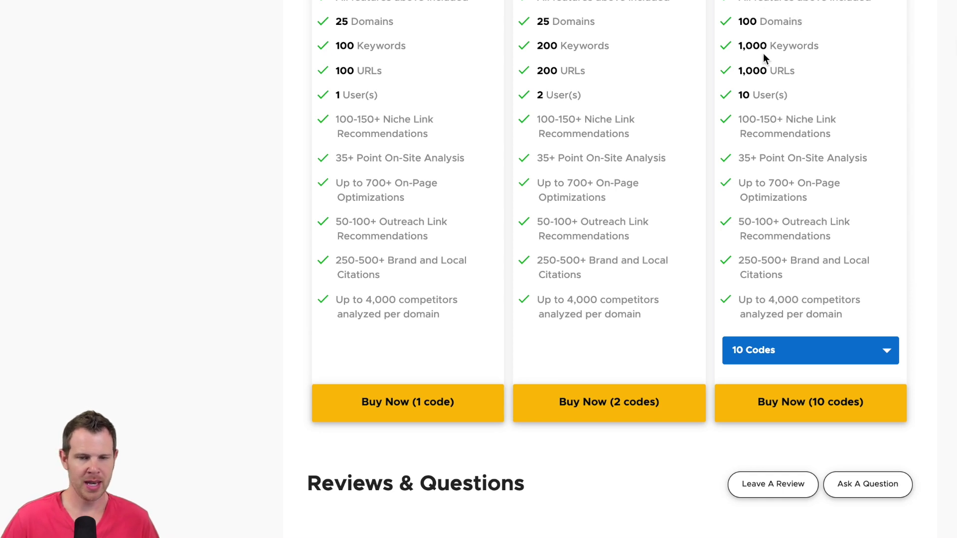
scroll(763, 53, up, 1)
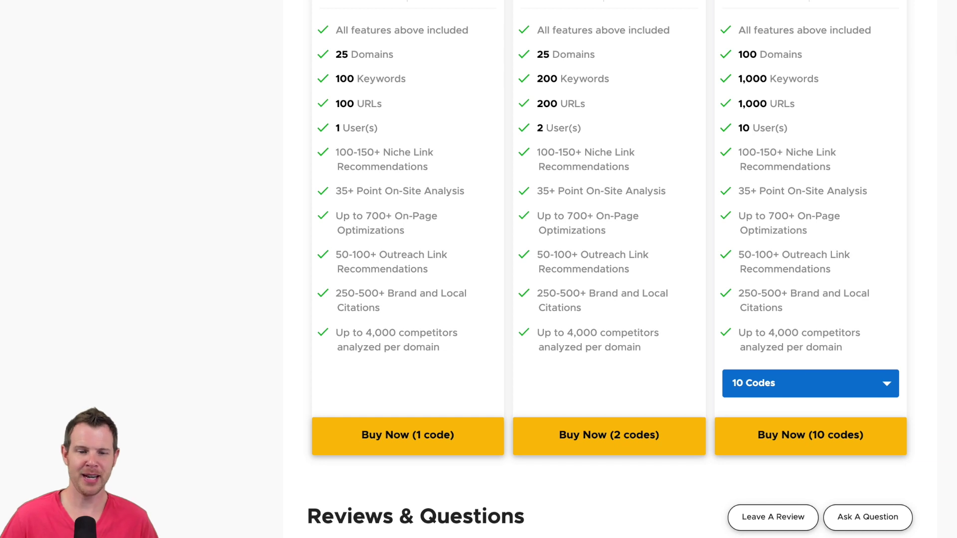
scroll(824, 245, up, 3)
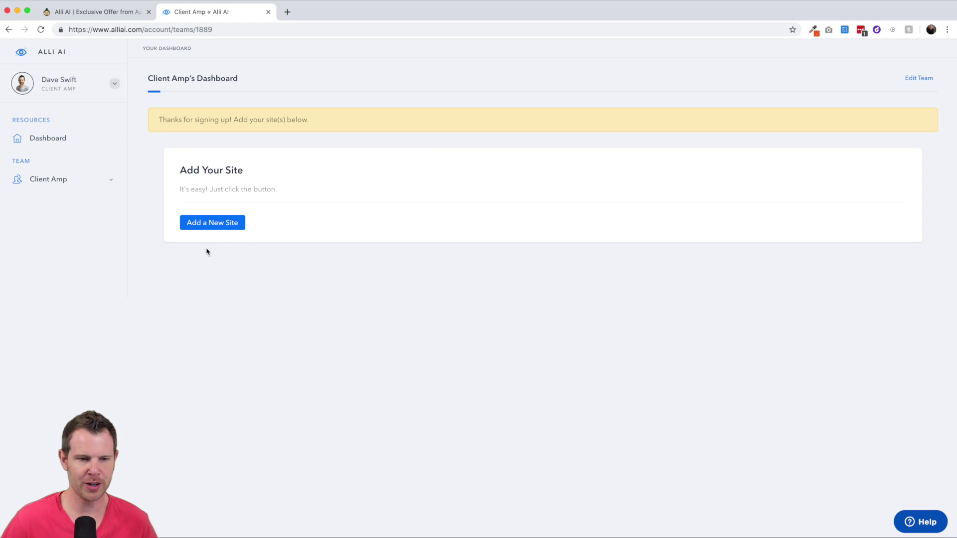
click(215, 228)
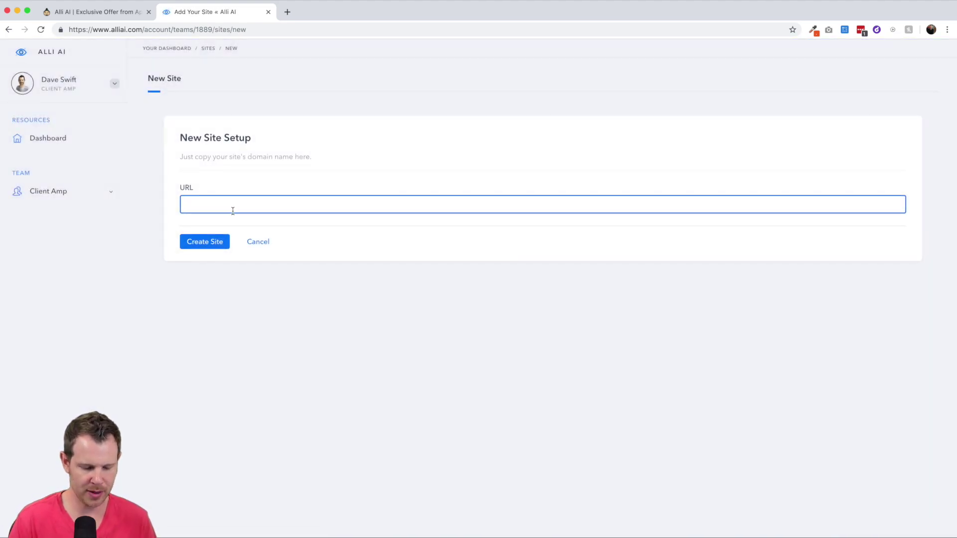
text(https://)
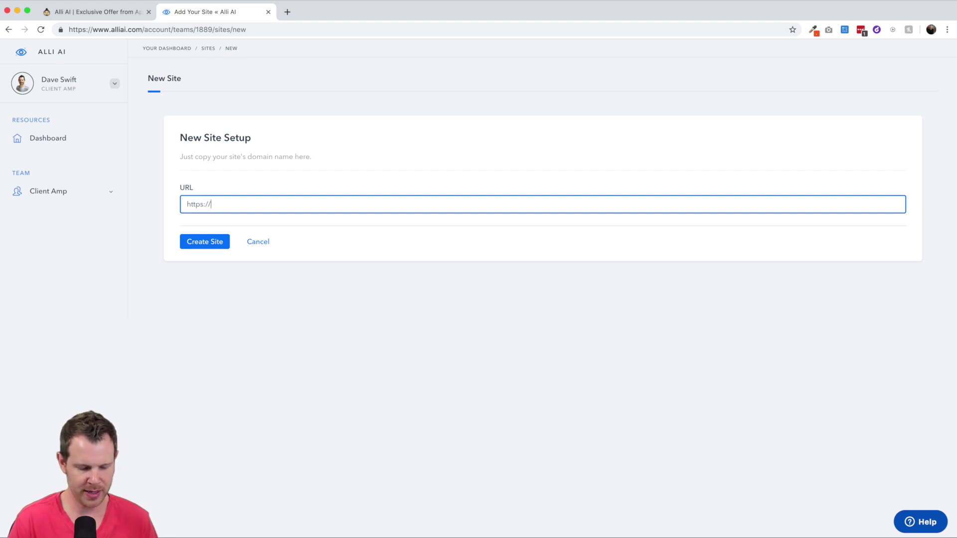
text(thatltd.life)
click(204, 243)
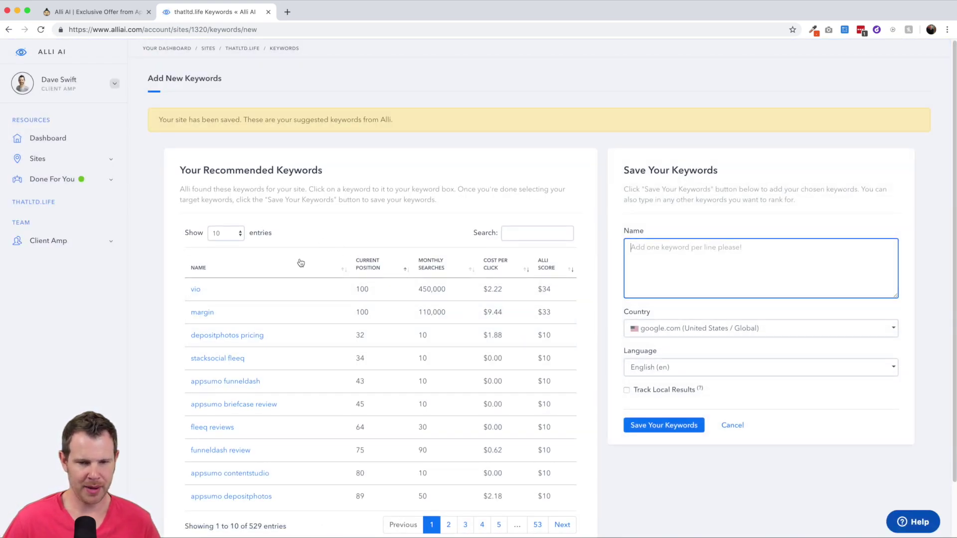
Examine the recommended keywords for thatltd.life, including current position, monthly searches, cost per click and Alli score.
scroll(300, 263, down, 1)
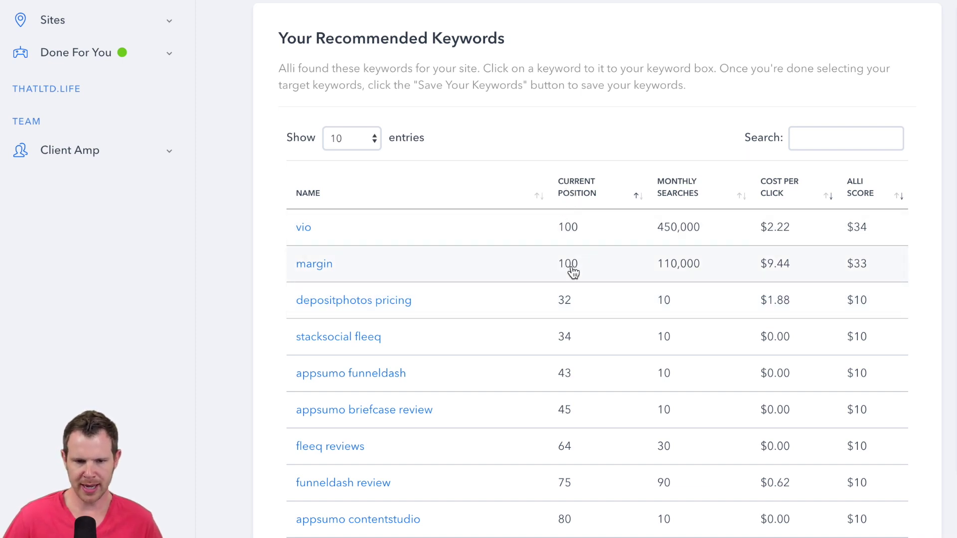
mouse_move(690, 193)
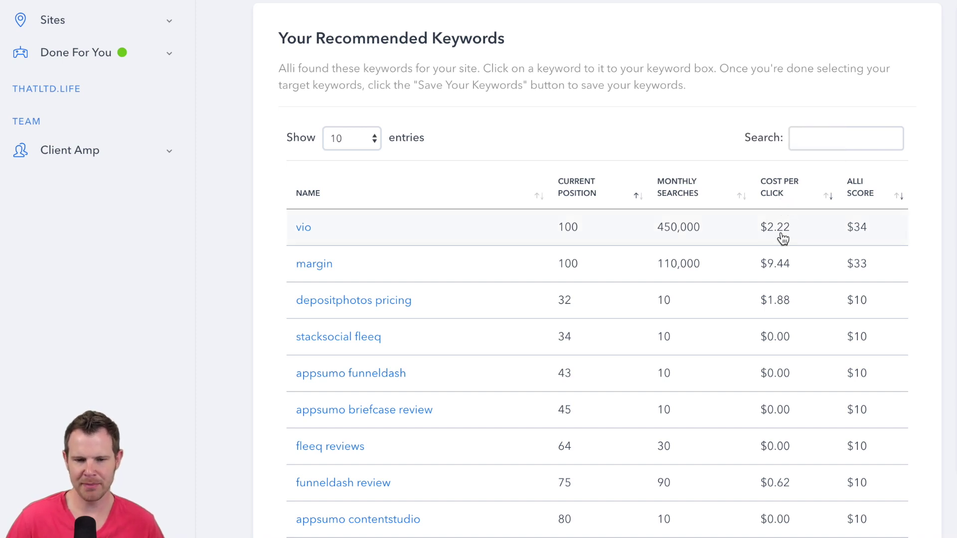
mouse_move(858, 196)
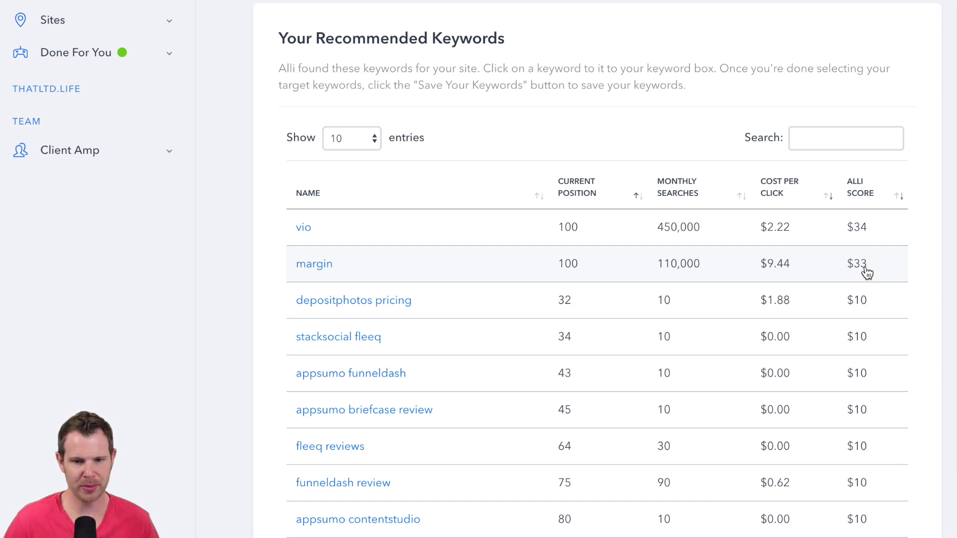
scroll(866, 272, down, 1)
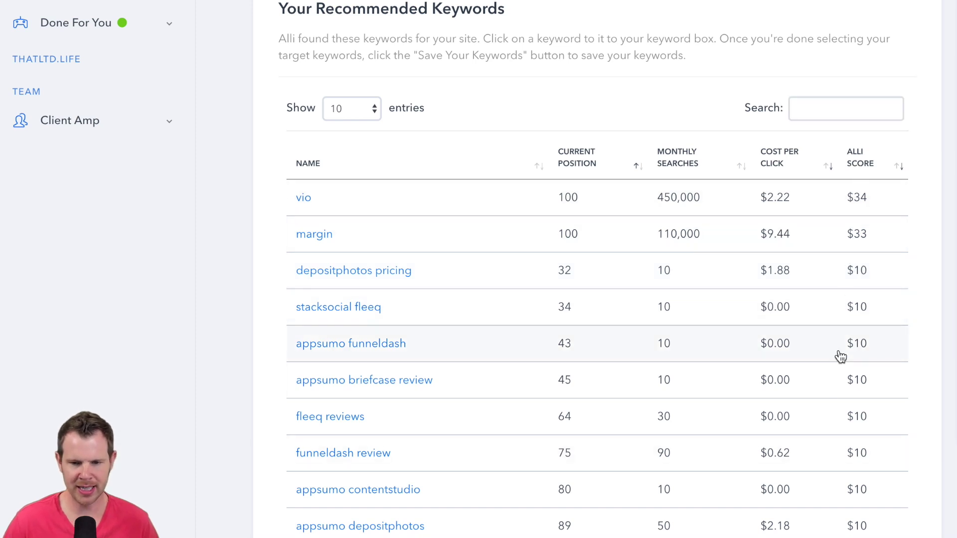
scroll(842, 381, down, 1)
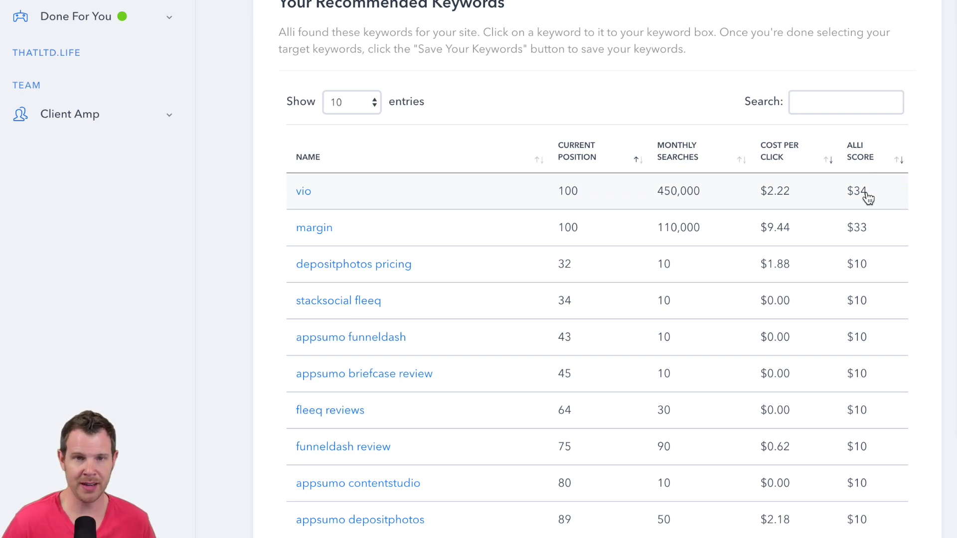
scroll(873, 274, down, 1)
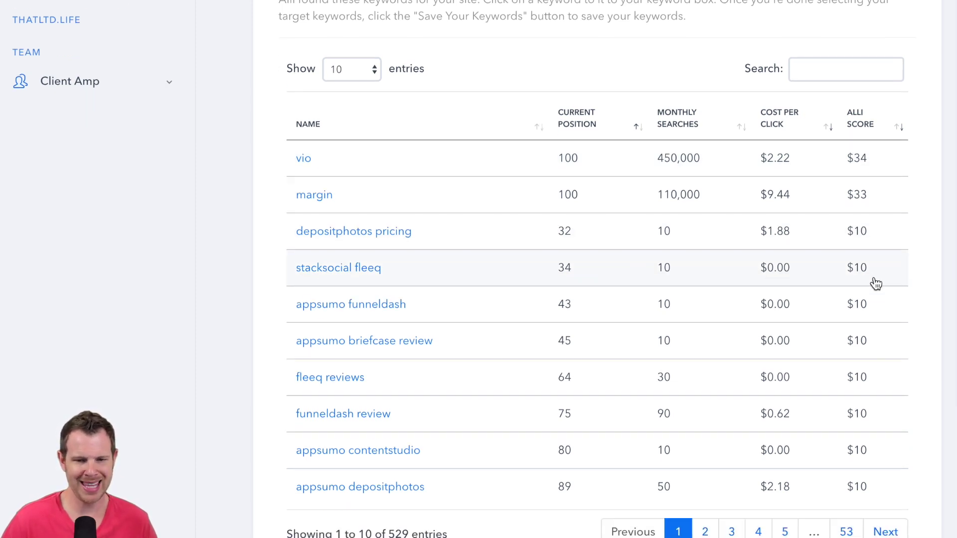
scroll(862, 356, down, 1)
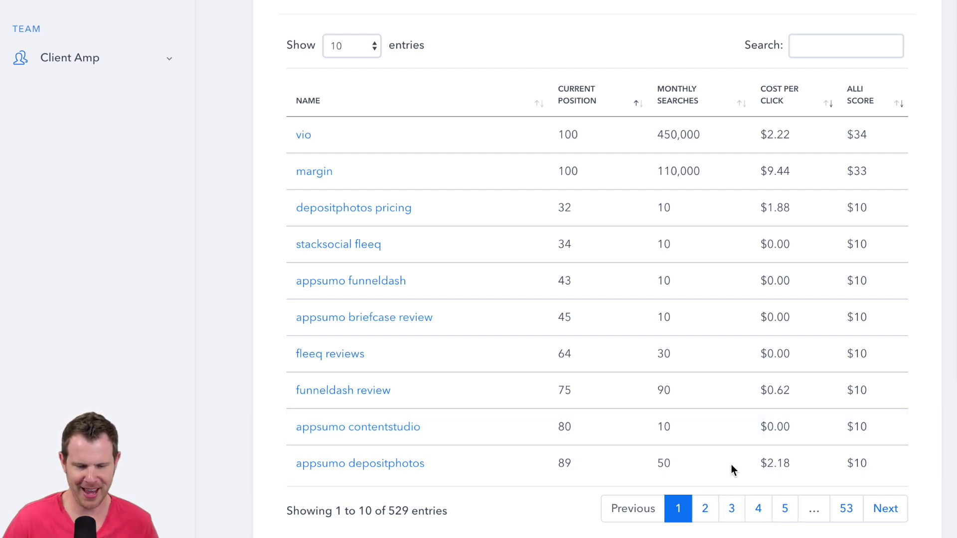
scroll(728, 445, up, 2)
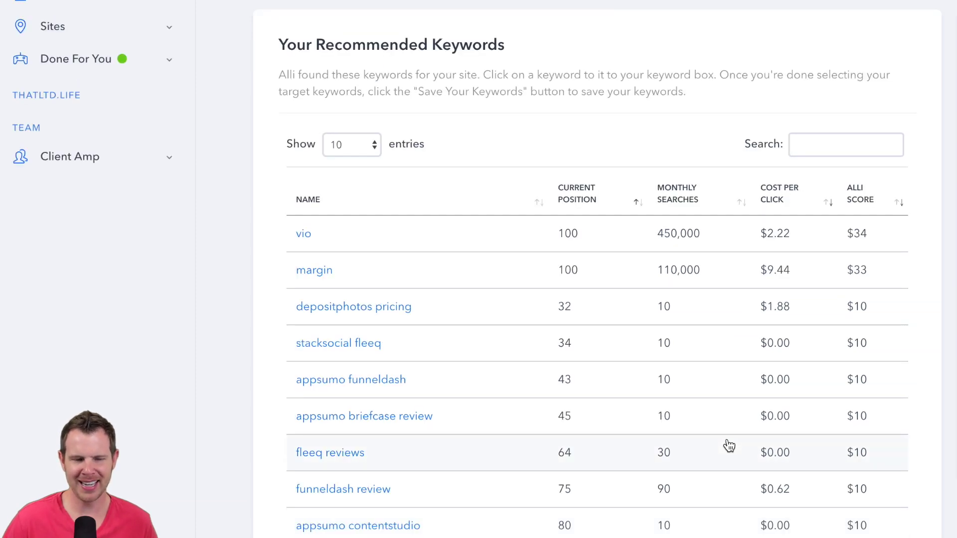
scroll(729, 445, down, 1)
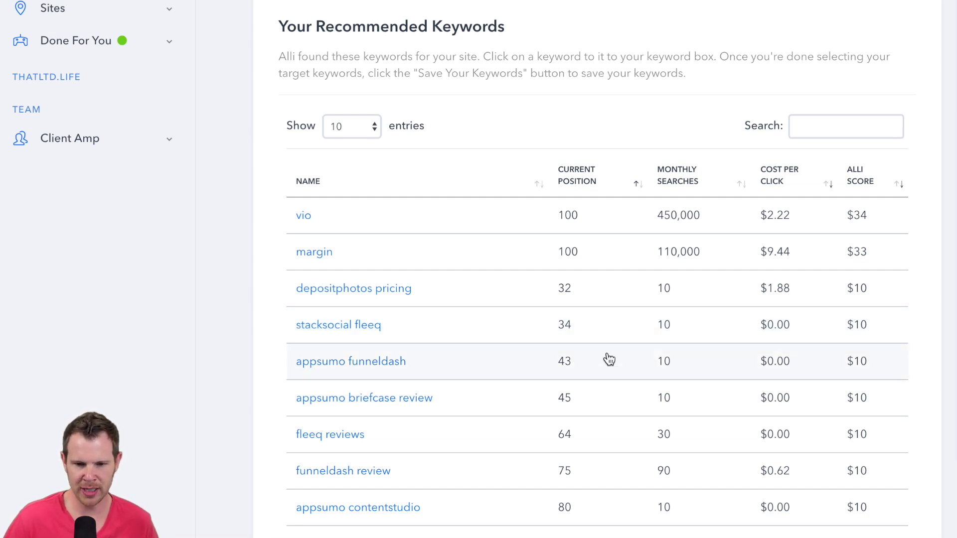
scroll(609, 359, down, 1)
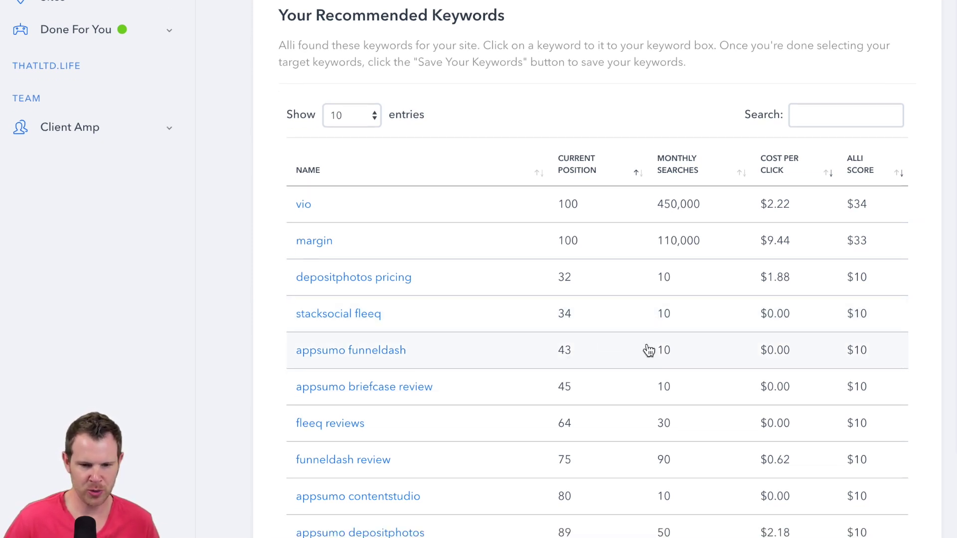
scroll(647, 348, down, 3)
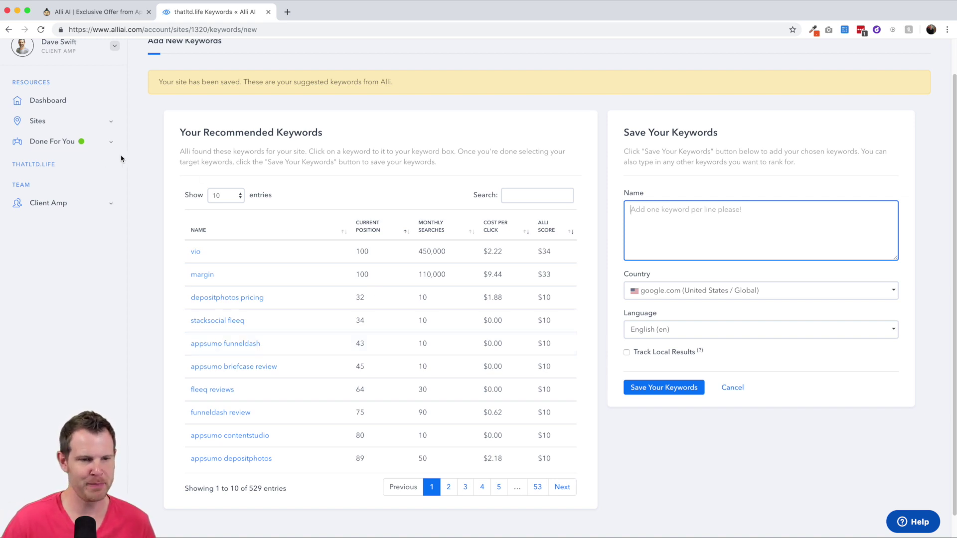
Look at the Done For You options and reopen the thatltd.life keyword setup from the dashboard.
click(55, 143)
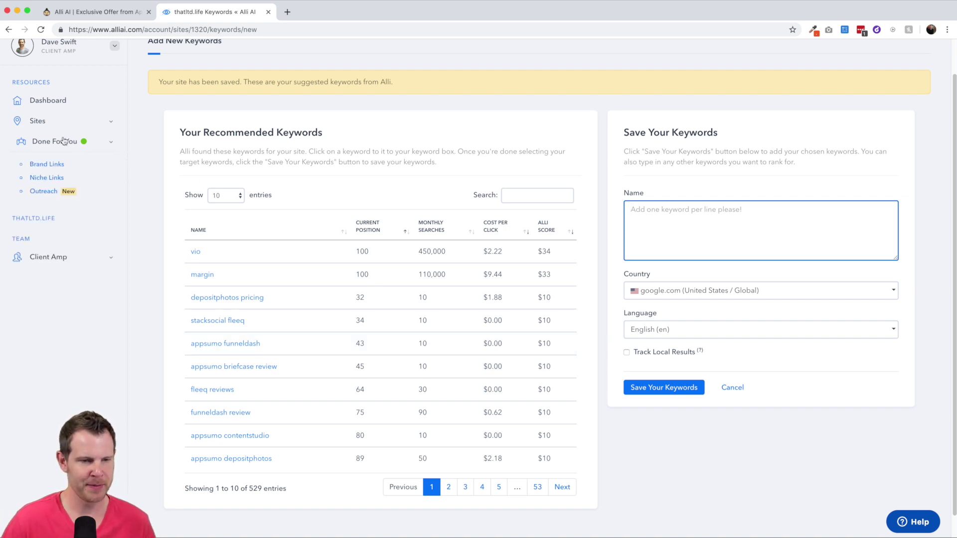
click(48, 101)
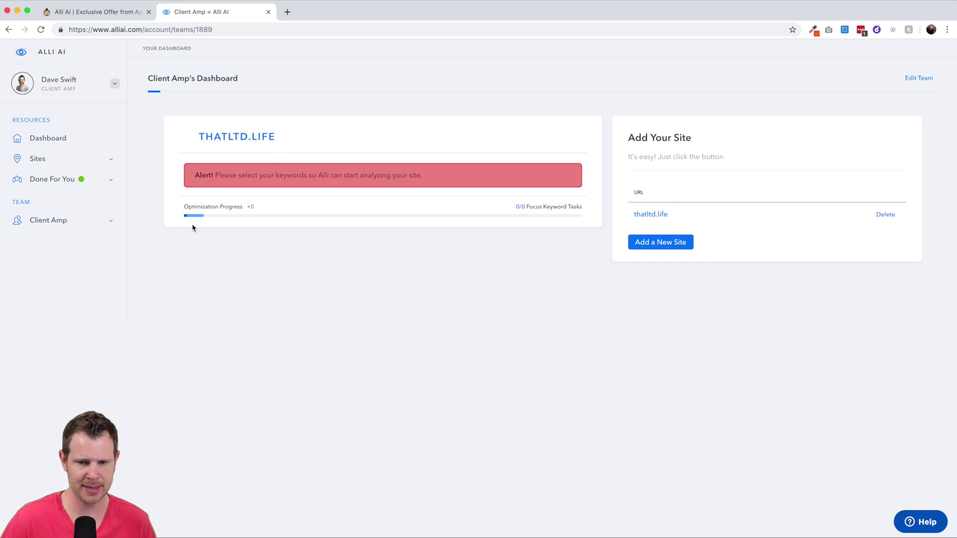
click(221, 137)
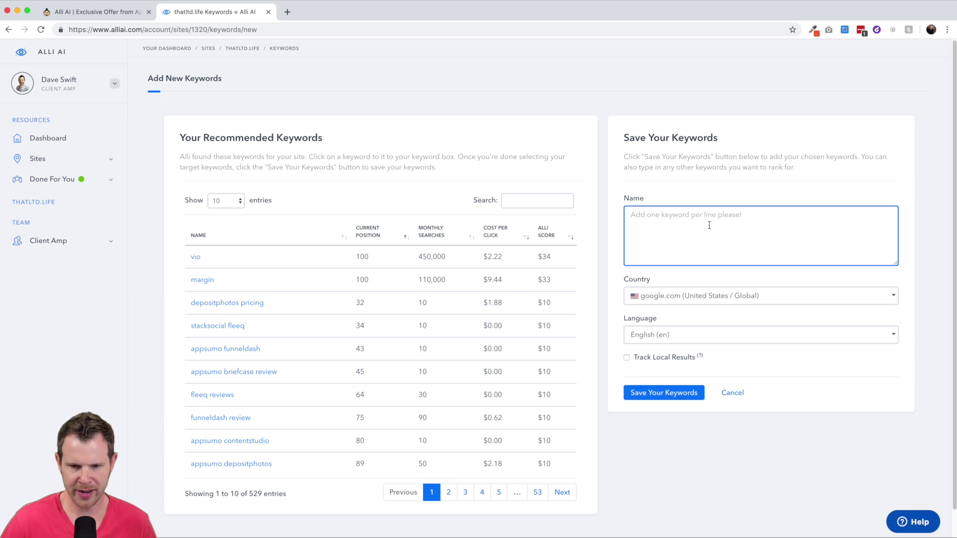
Fill the keyword box with the prepared list, one per line, including Appsumo, lifetime deals, ltd, that ltd life, Stencil and ShortPixel.
text(Appsumo)
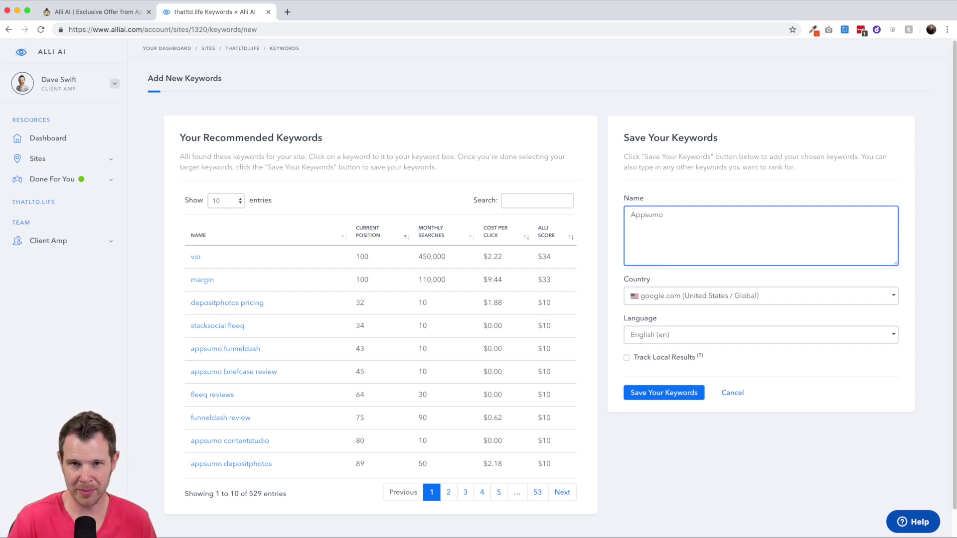
key(super+a)
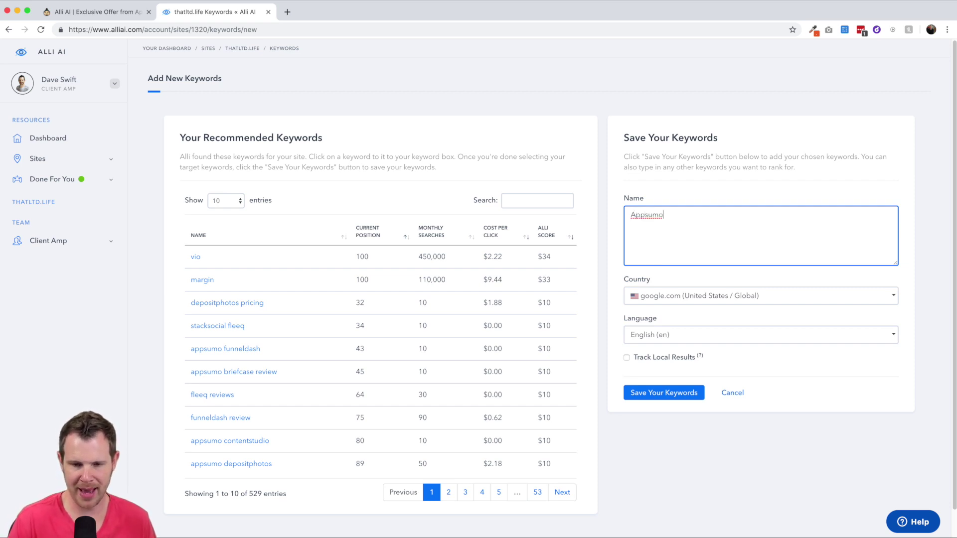
key(super+v)
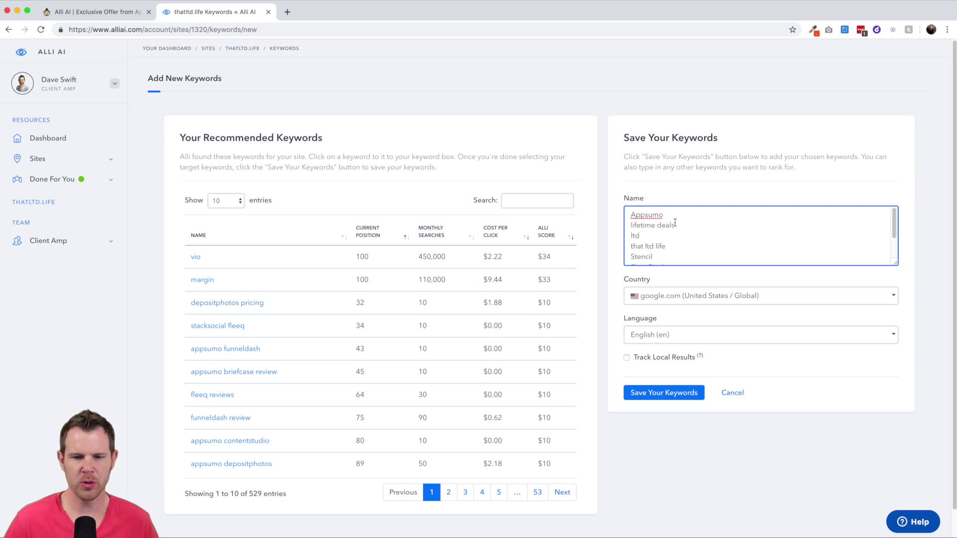
scroll(649, 229, down, 2)
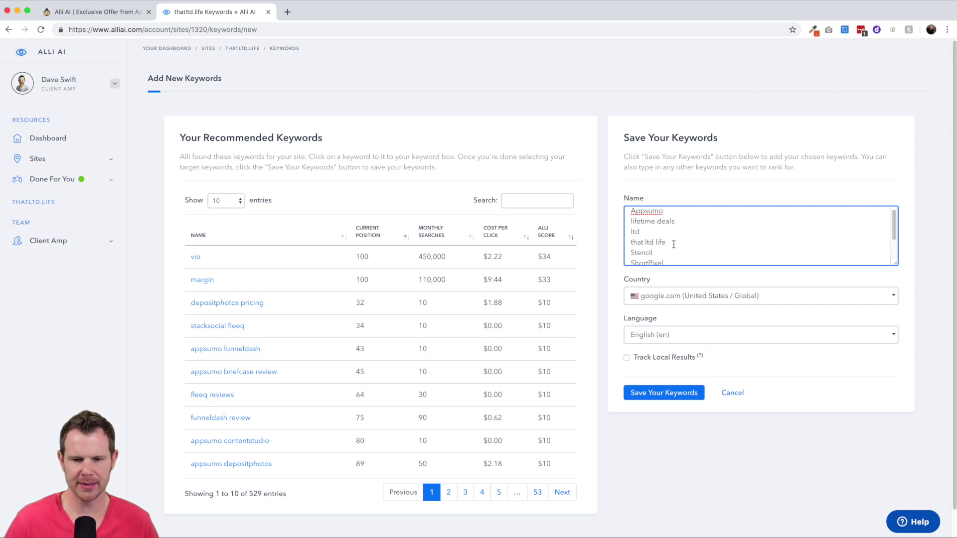
Save the entered keyword list for thatltd.life and review the site's focus keyword, tasks and keyword table.
scroll(674, 245, down, 1)
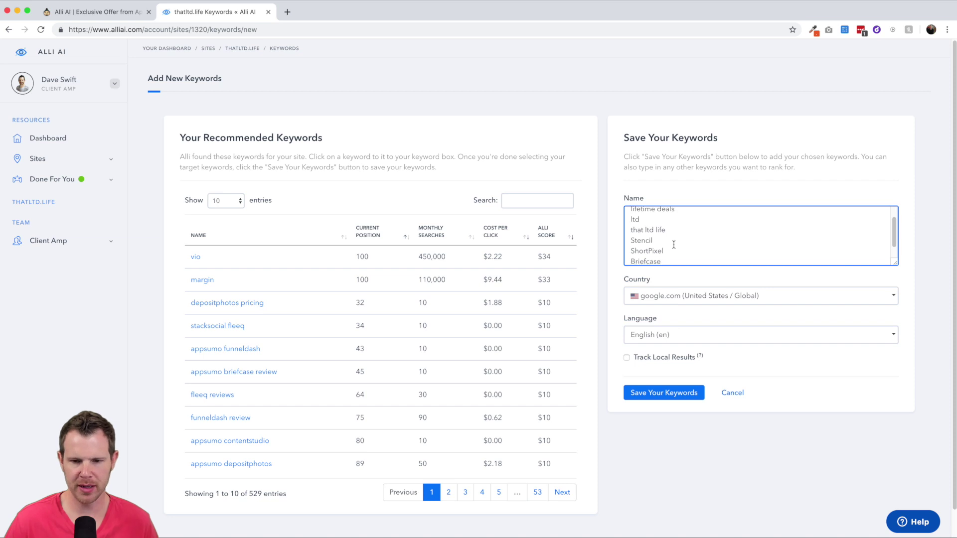
scroll(686, 242, down, 1)
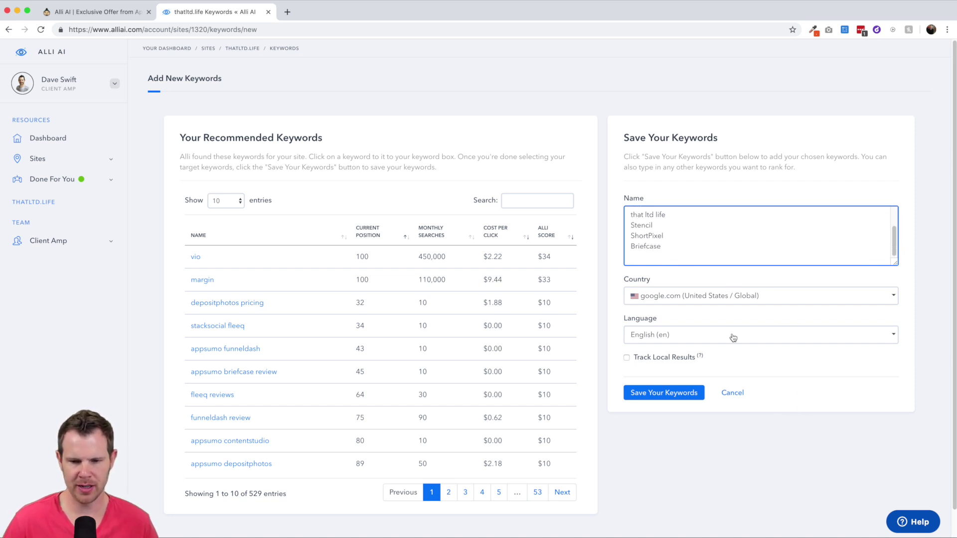
click(665, 397)
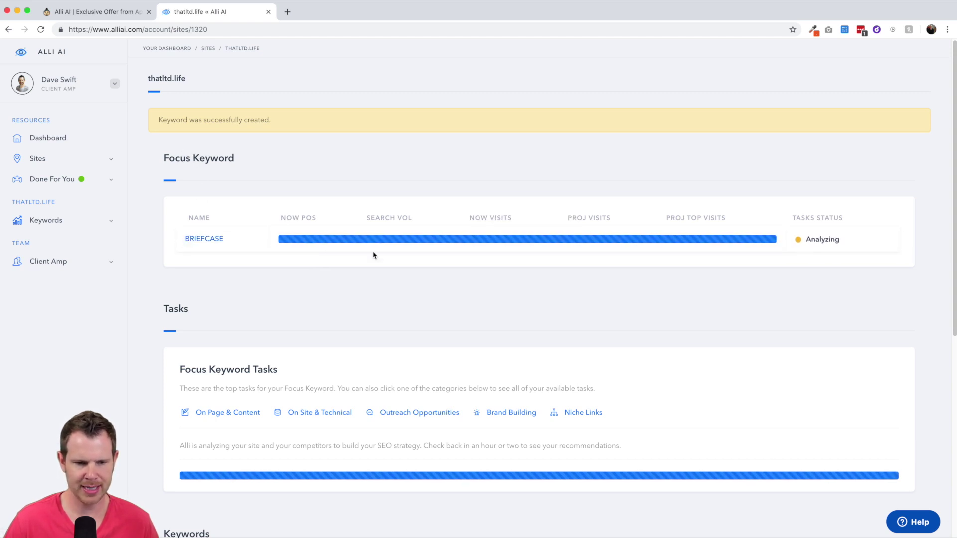
scroll(324, 259, down, 2)
scroll(256, 321, down, 3)
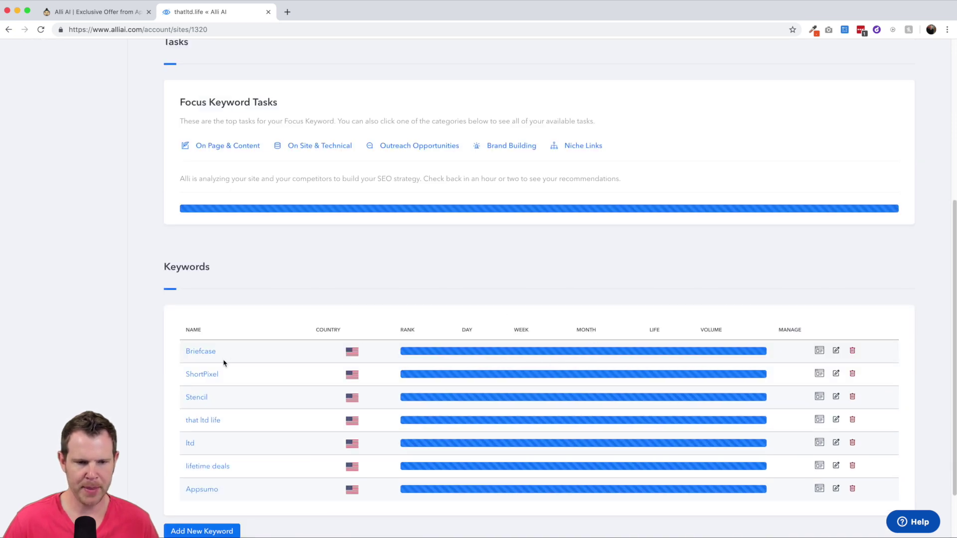
scroll(241, 361, down, 2)
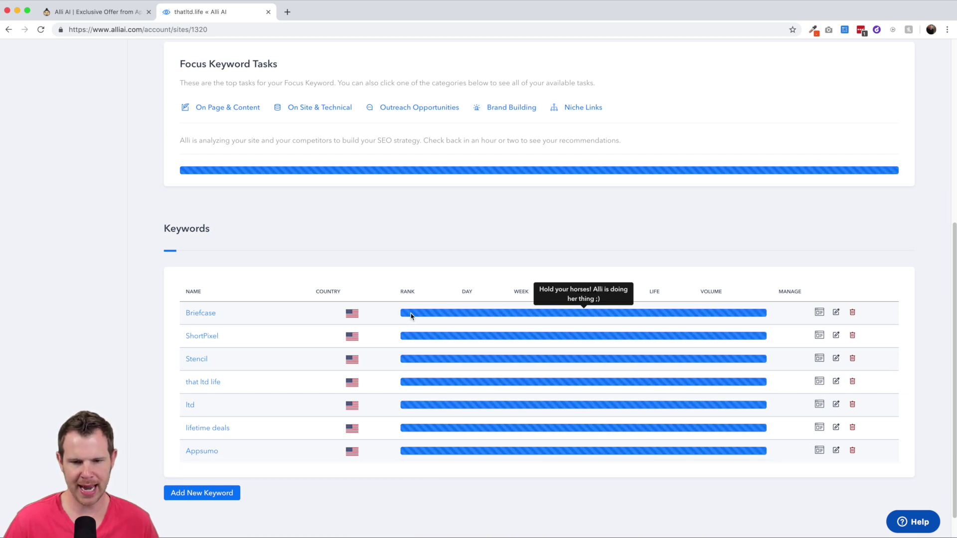
scroll(412, 316, down, 1)
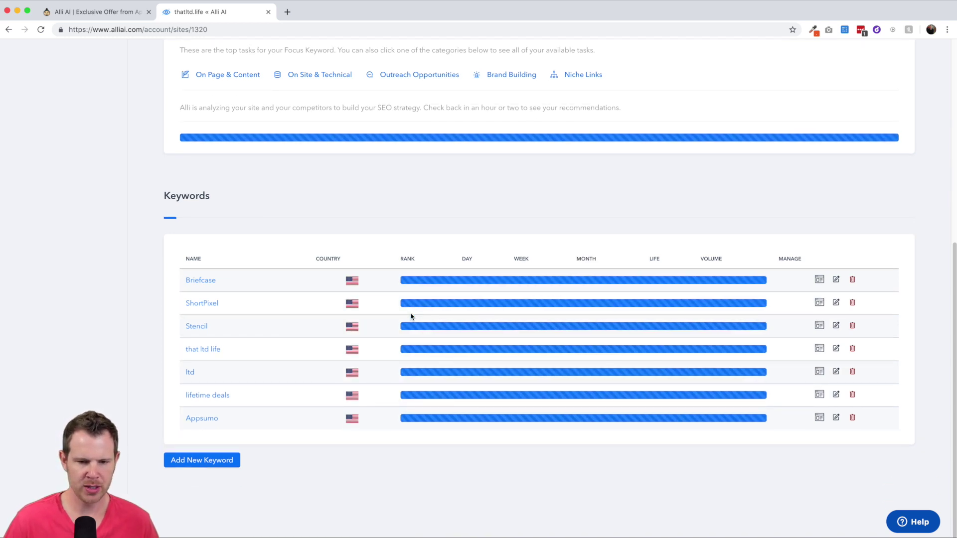
scroll(489, 436, up, 7)
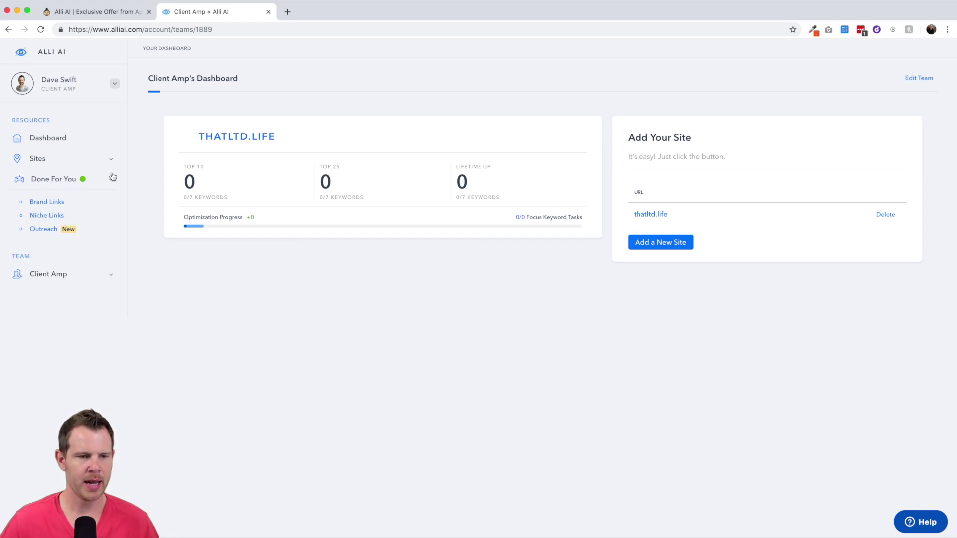
mouse_move(37, 158)
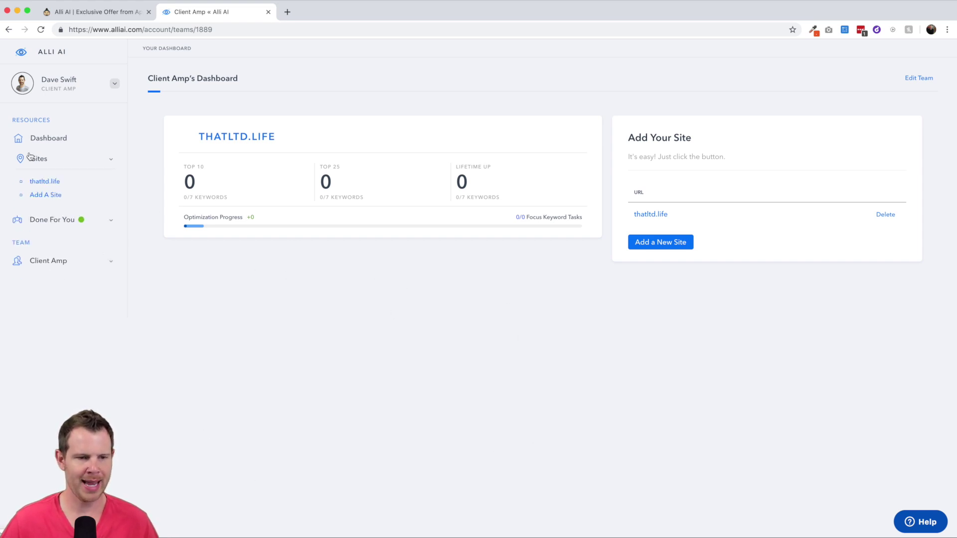
click(38, 196)
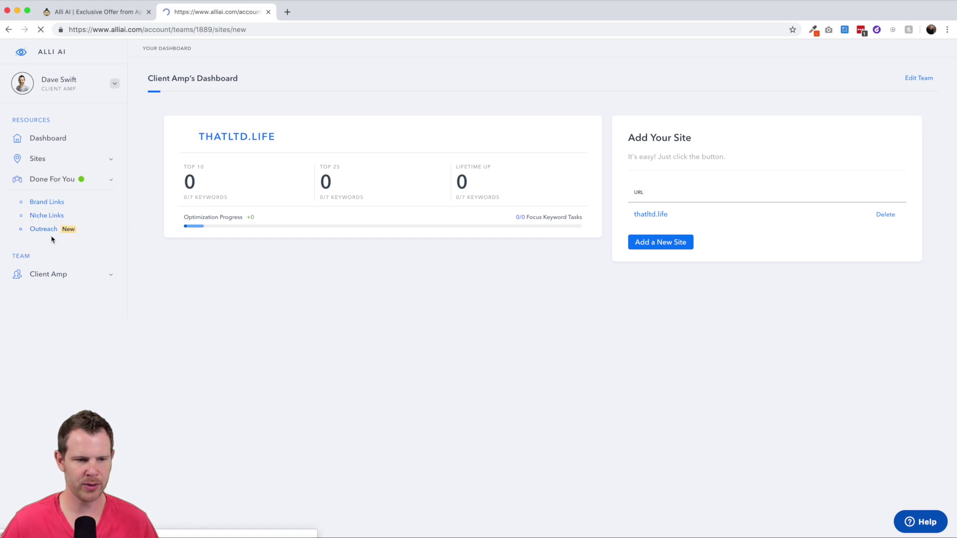
text(h)
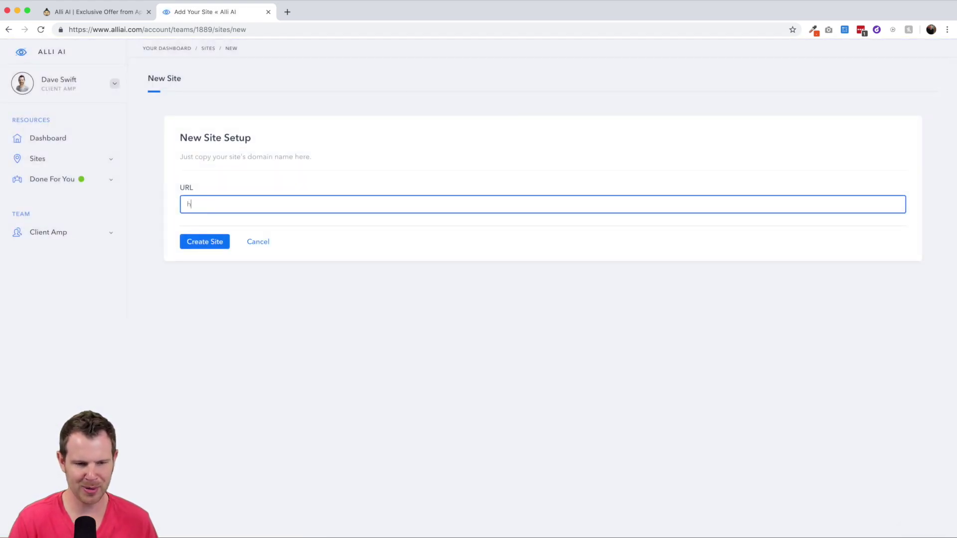
text(ttps://clie)
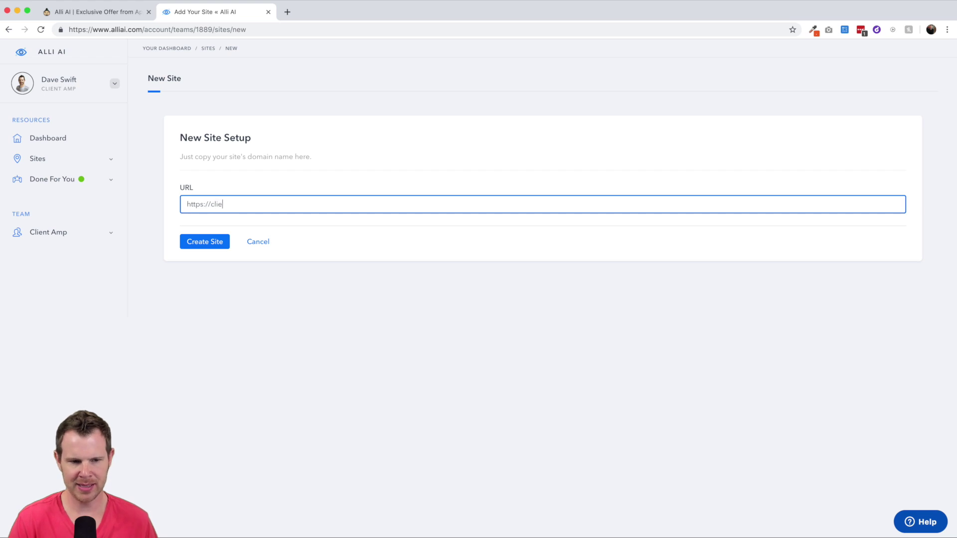
text(ntamp.com)
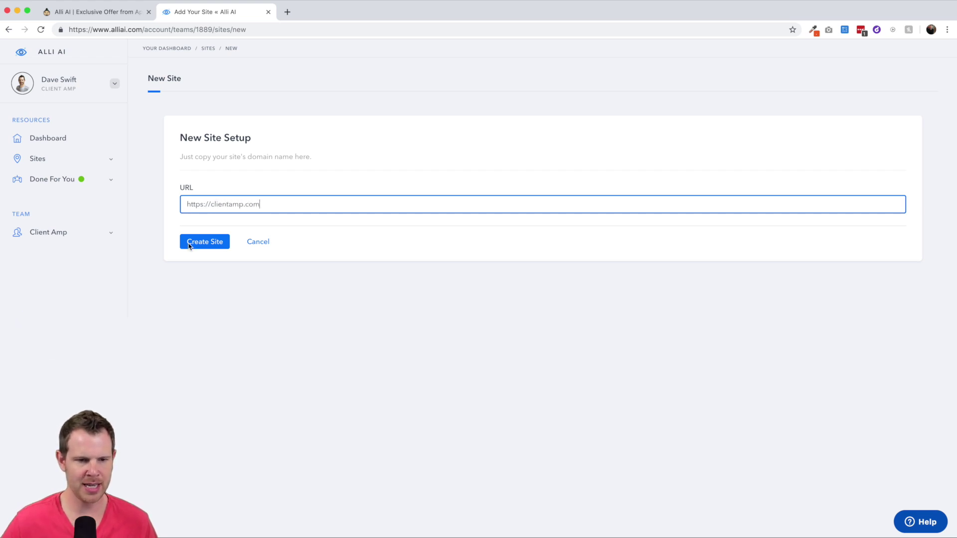
click(194, 243)
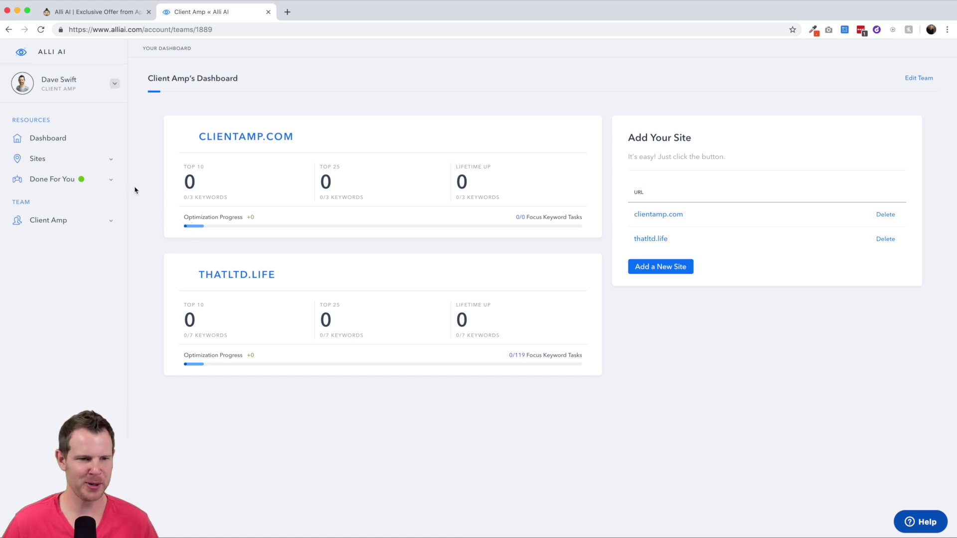
Open the Done For You Brand Links offer and read its introduction, package prices and how the service works.
click(39, 159)
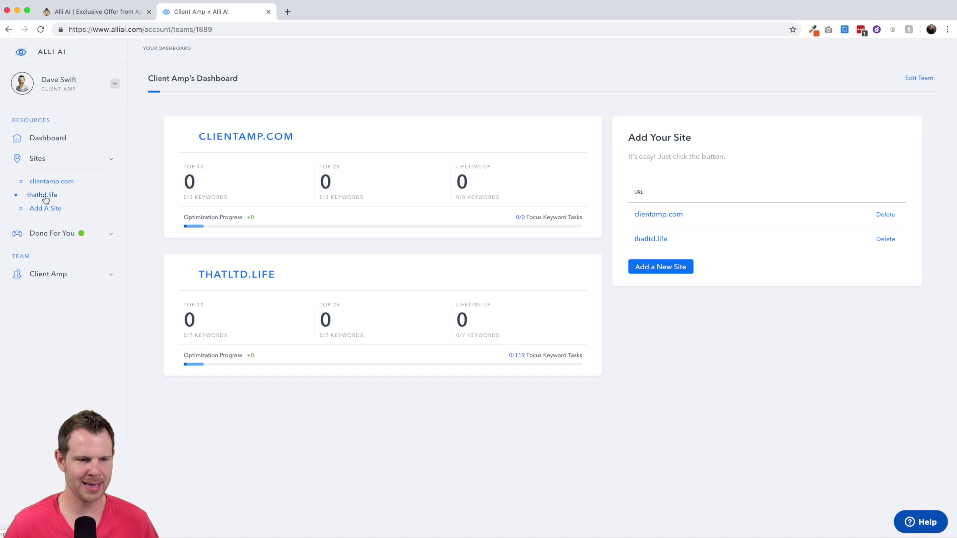
click(47, 233)
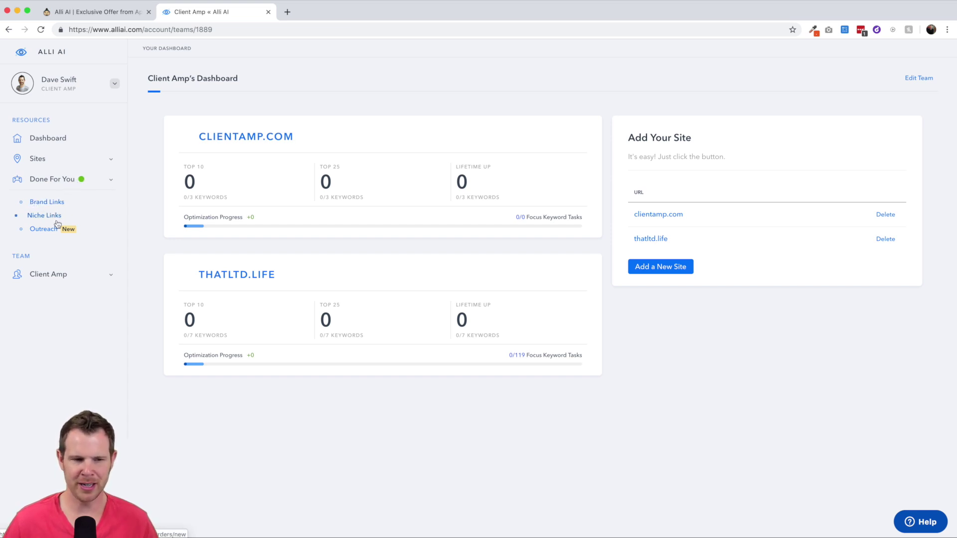
click(48, 203)
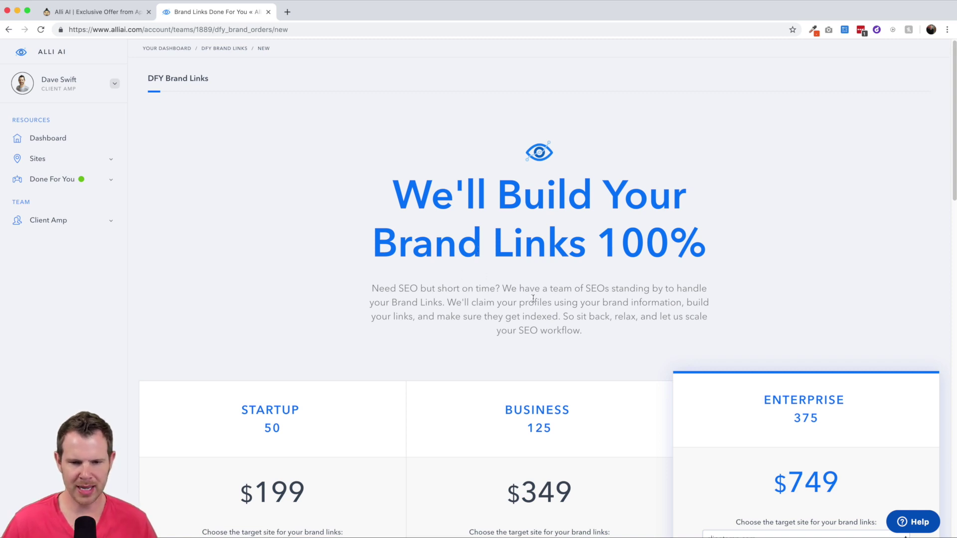
scroll(533, 298, down, 2)
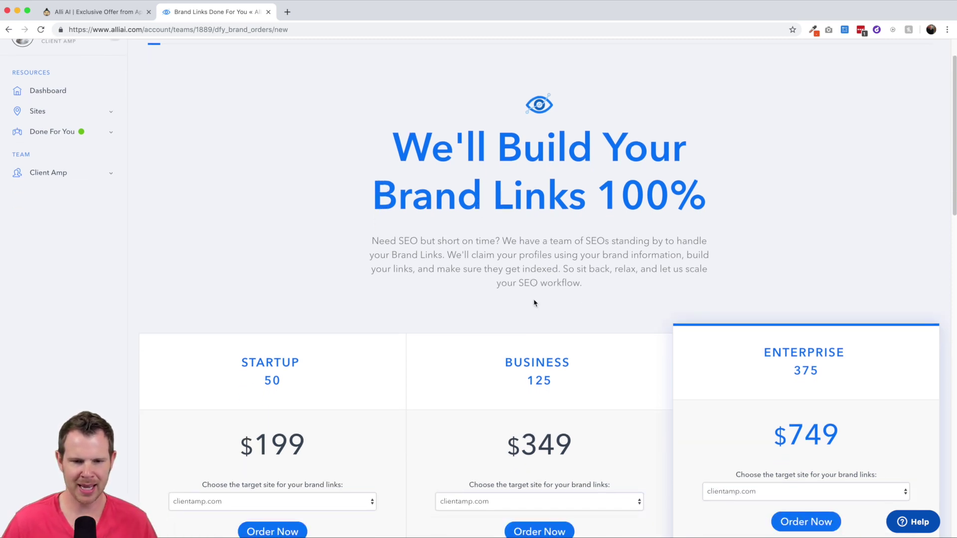
scroll(534, 301, down, 1)
scroll(528, 286, down, 1)
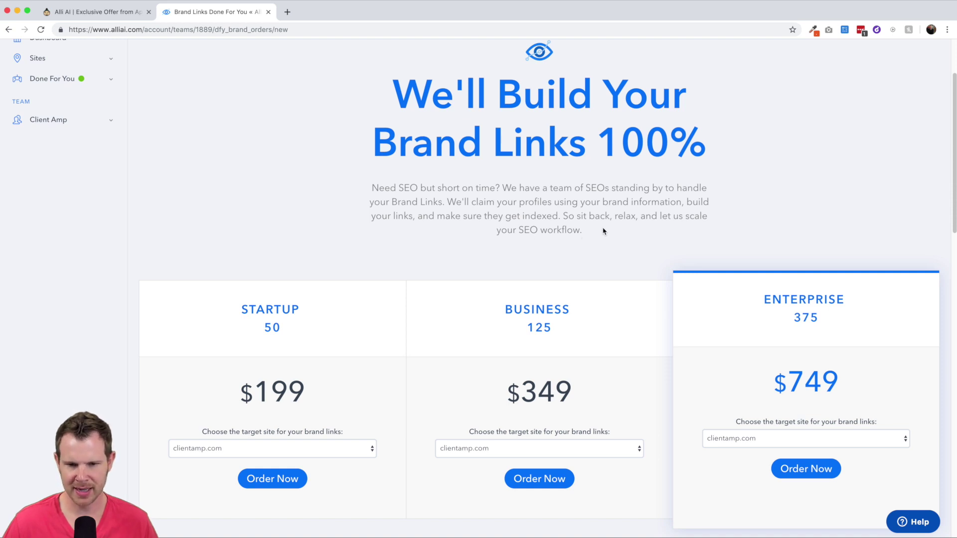
scroll(602, 229, down, 6)
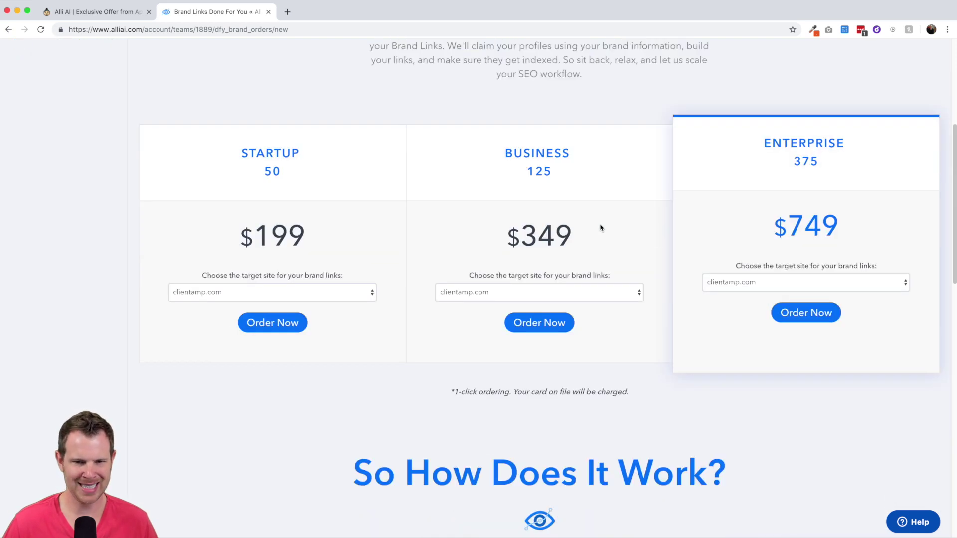
scroll(601, 232, down, 3)
scroll(576, 330, down, 6)
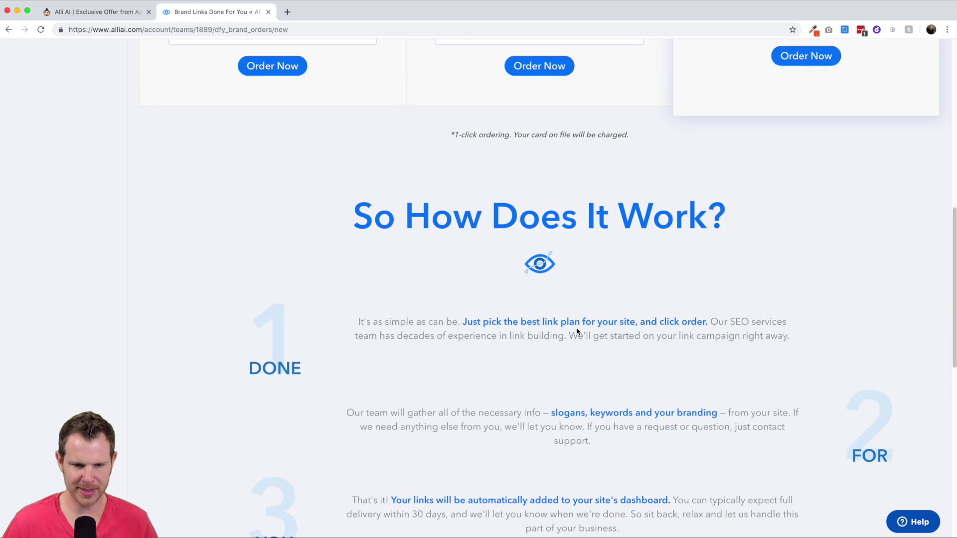
scroll(576, 330, up, 10)
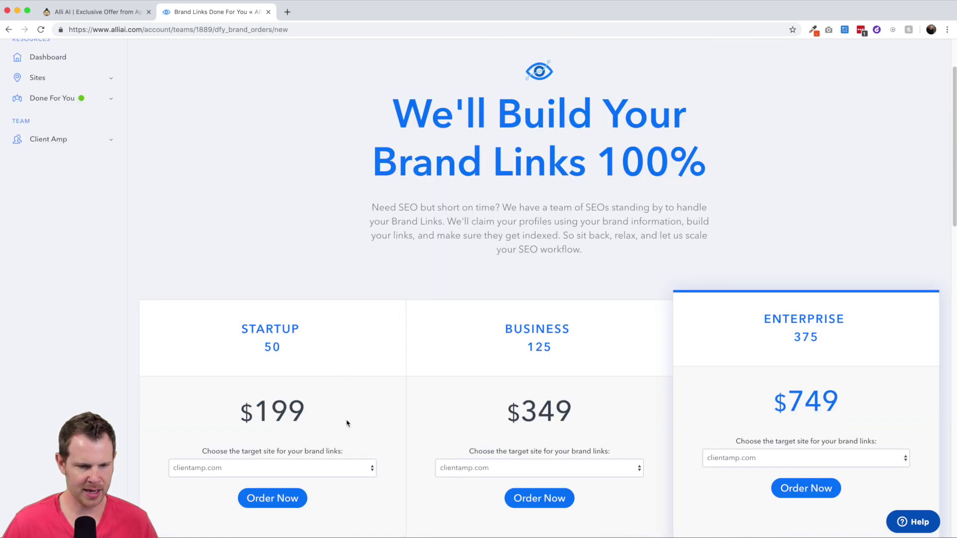
Compare what the Startup 50, Business 125 and Enterprise 375 brand link packages include, including social signals and delivery time.
scroll(715, 446, down, 1)
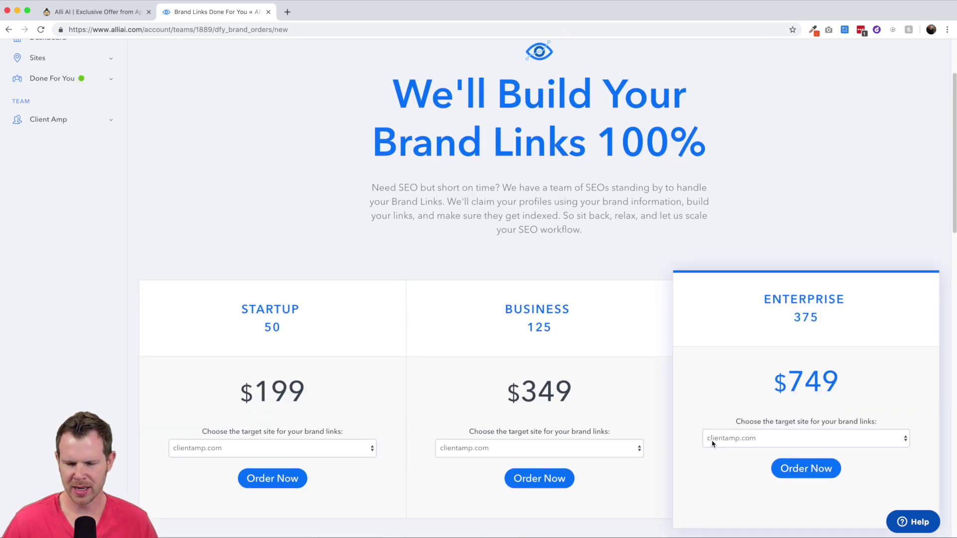
scroll(779, 398, down, 10)
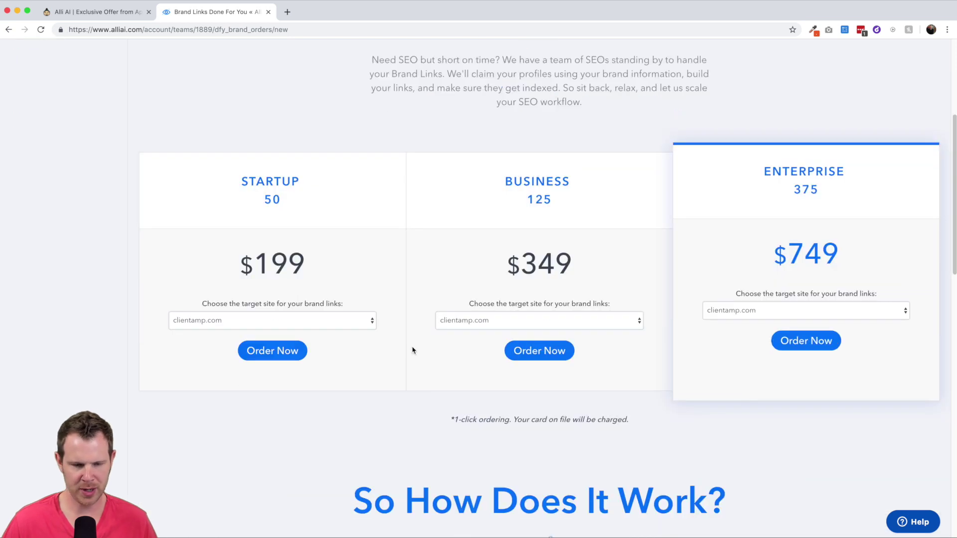
scroll(298, 394, down, 3)
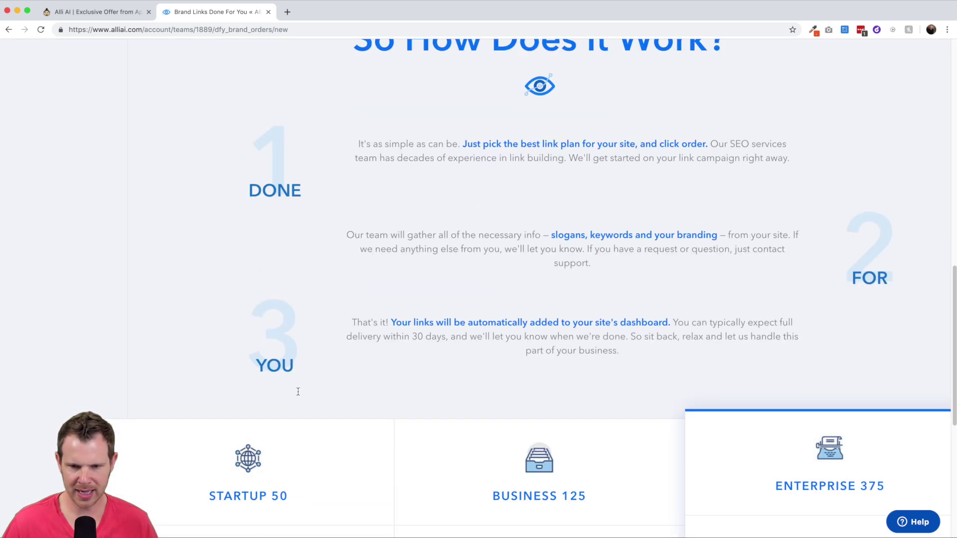
scroll(298, 392, down, 1)
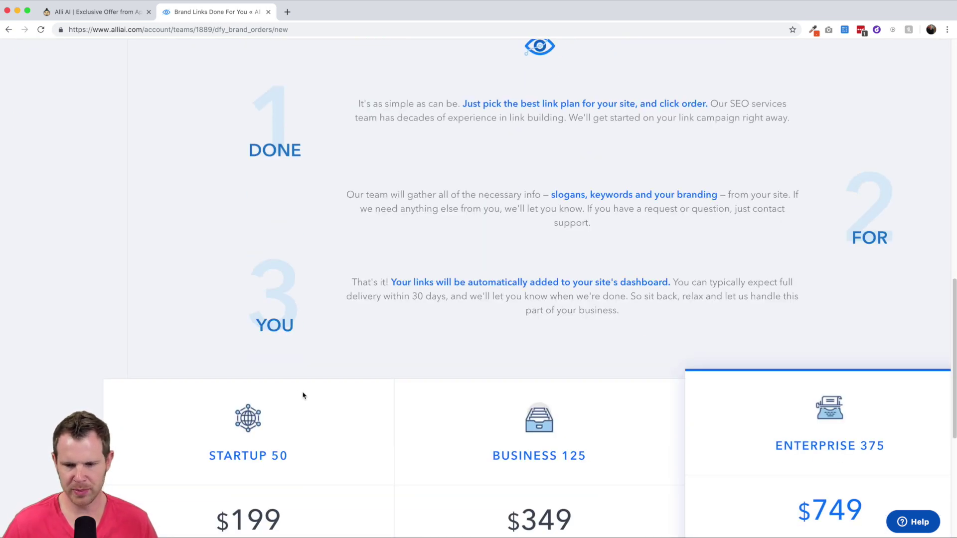
scroll(303, 396, down, 6)
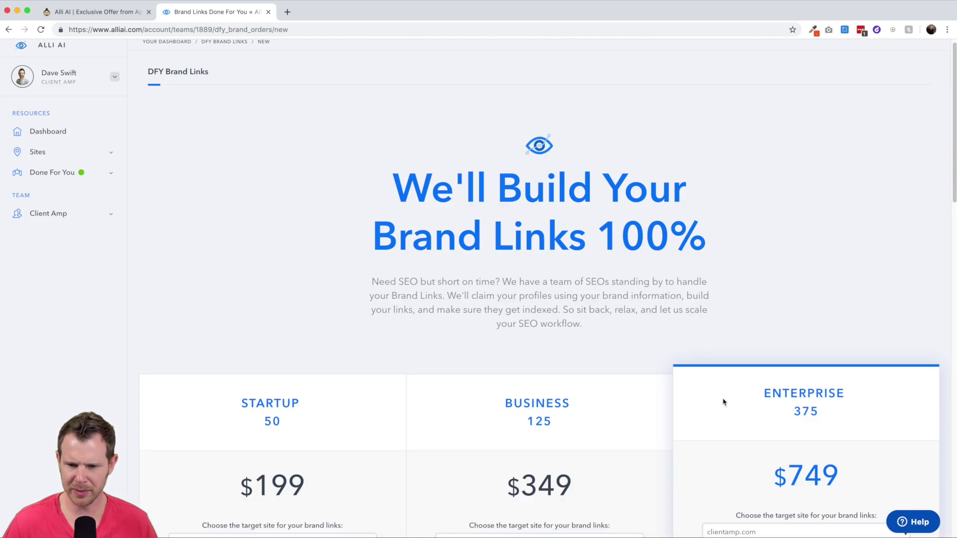
scroll(723, 402, down, 17)
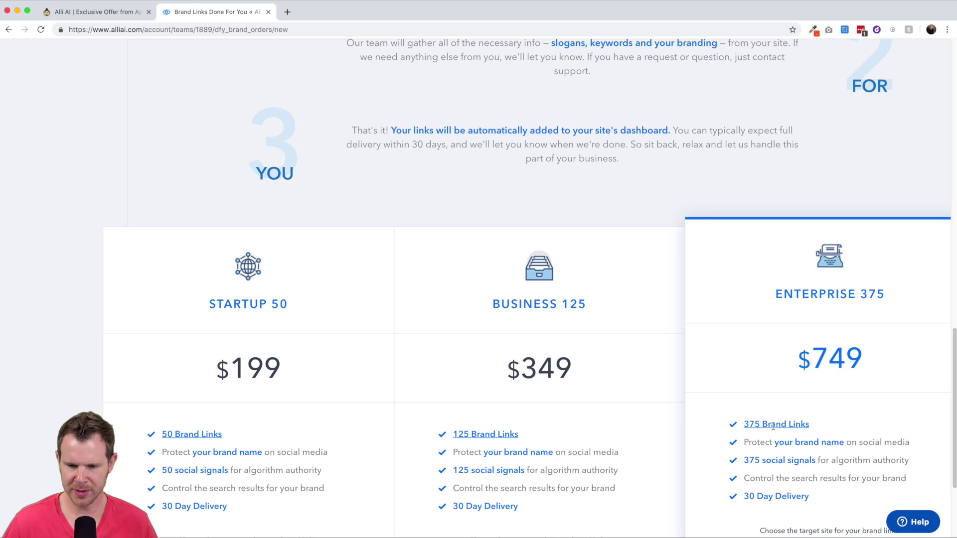
scroll(781, 421, down, 1)
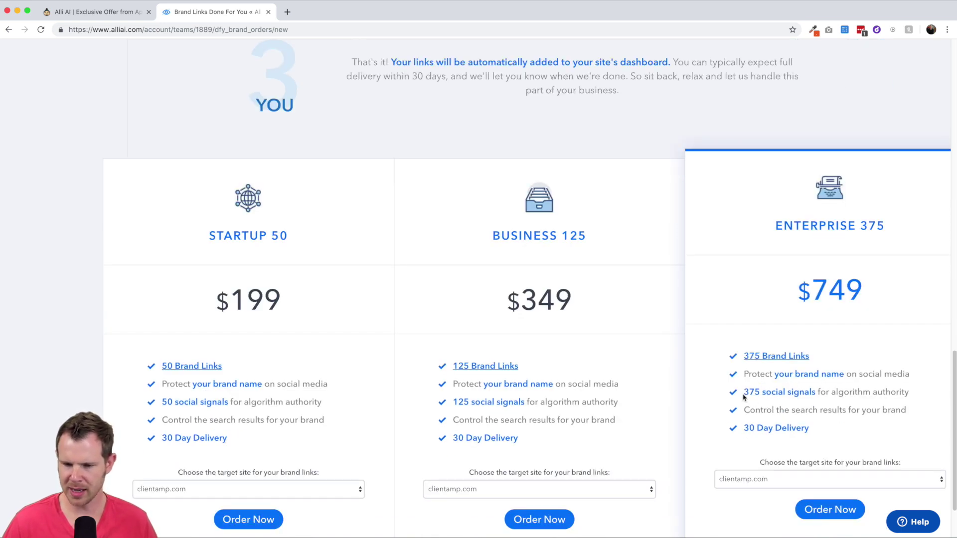
scroll(745, 397, down, 1)
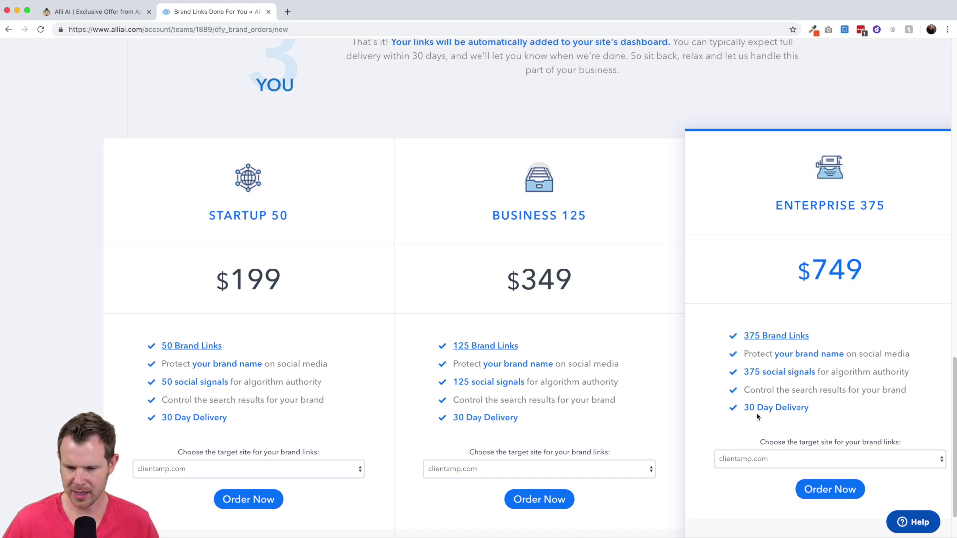
scroll(683, 417, down, 3)
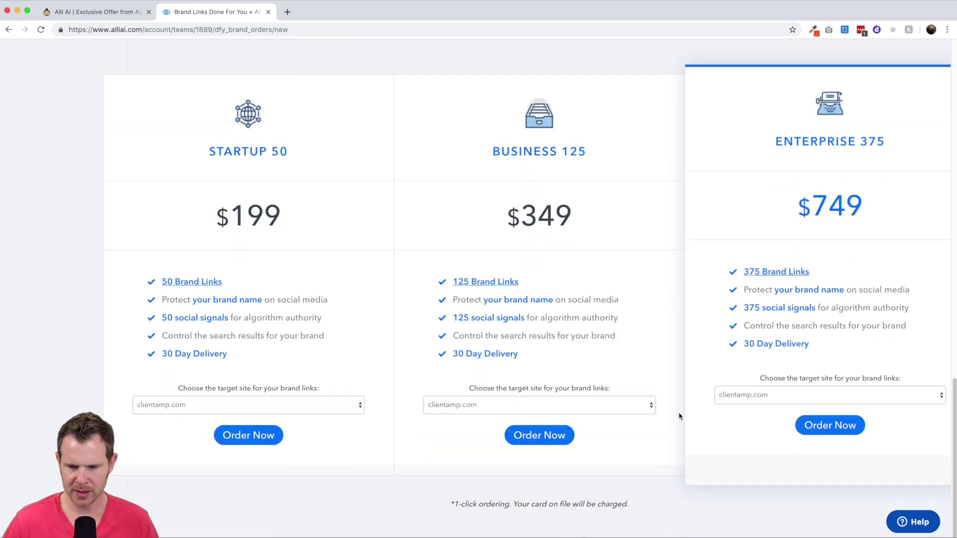
scroll(680, 416, up, 15)
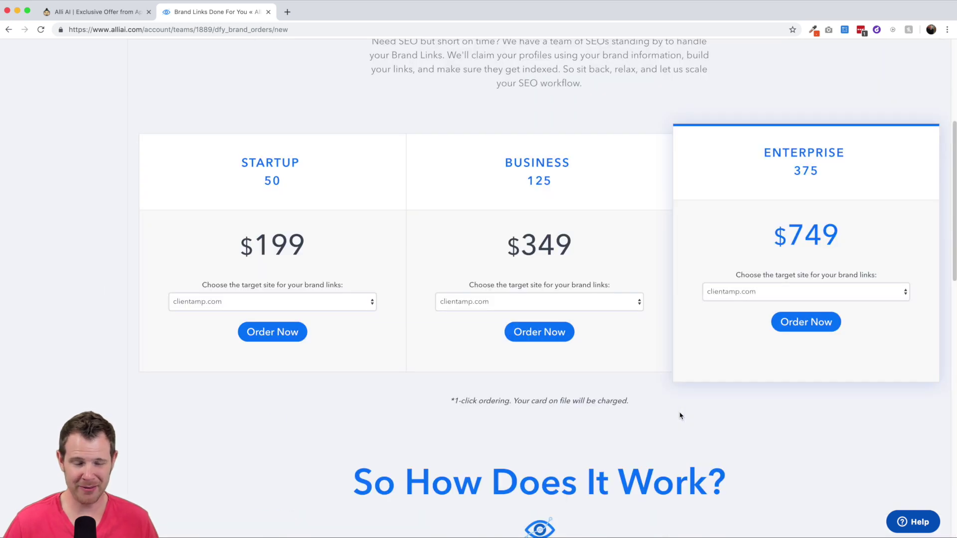
scroll(680, 416, up, 5)
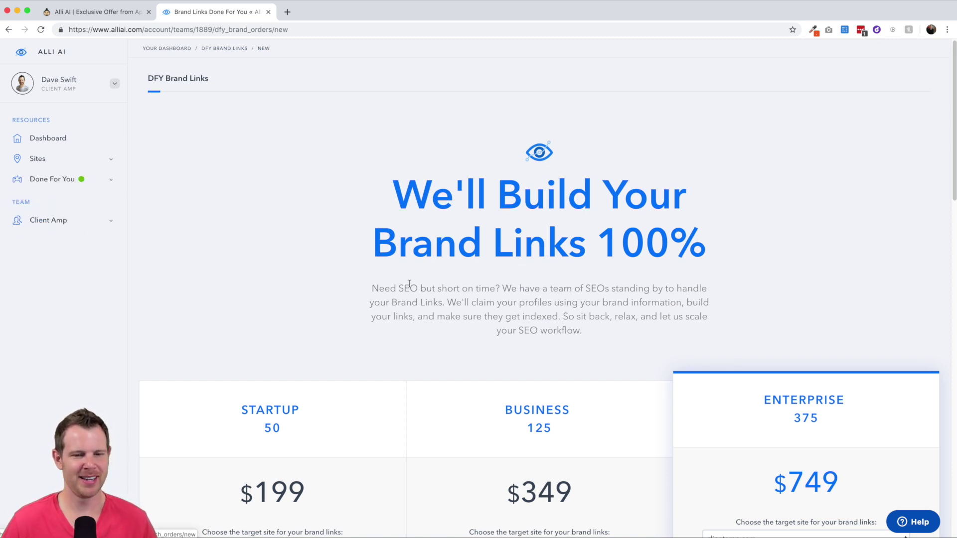
scroll(371, 275, down, 1)
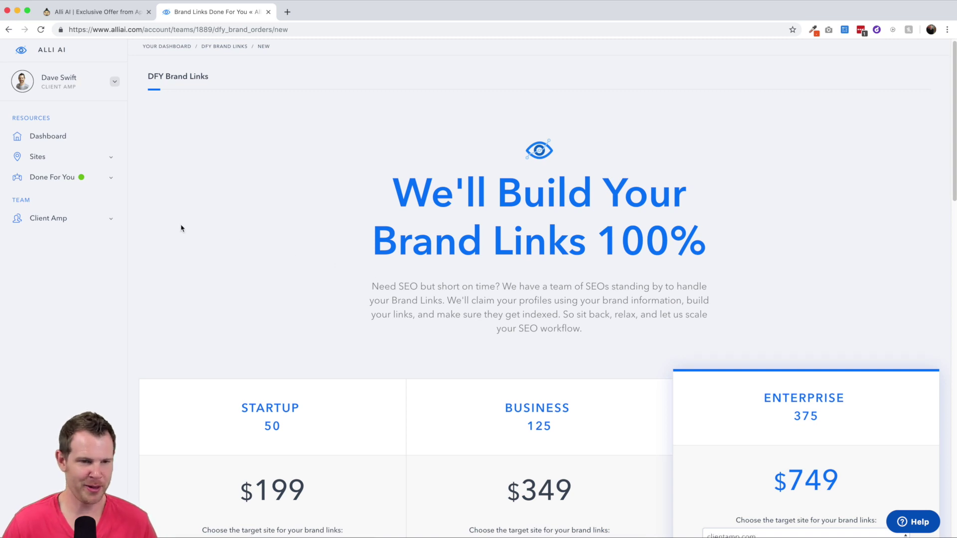
Open the Done For You Niche Links offer and look over its Startup, Business and Enterprise monthly plans.
mouse_move(50, 178)
click(43, 214)
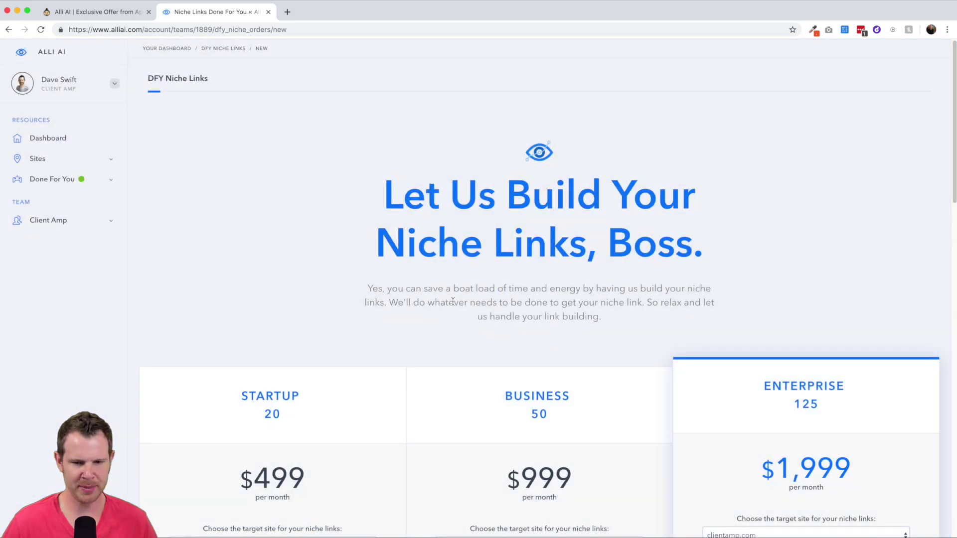
scroll(453, 302, down, 5)
scroll(573, 441, up, 5)
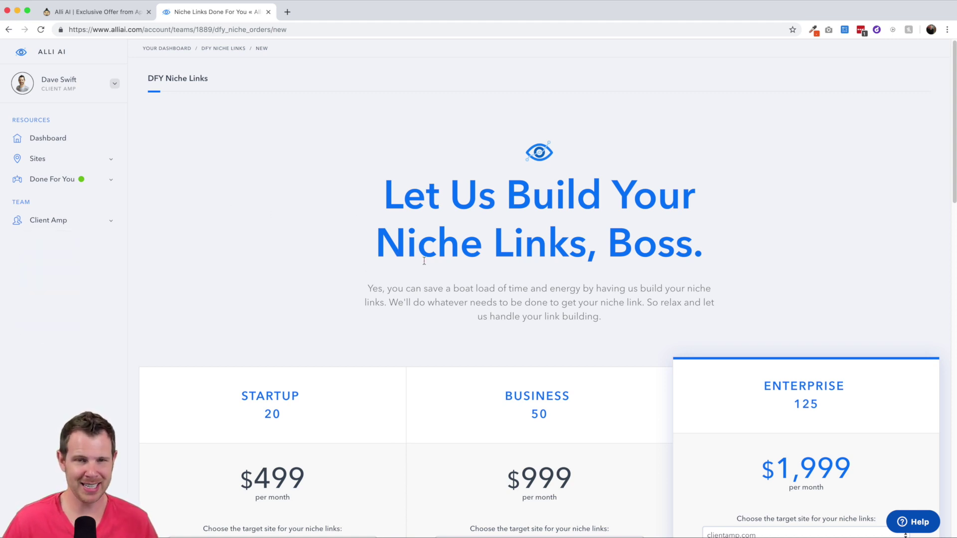
Open the Done For You Outreach offer and compare the Startup, Business and Enterprise plans' monthly prices, post counts and site requirements.
click(54, 181)
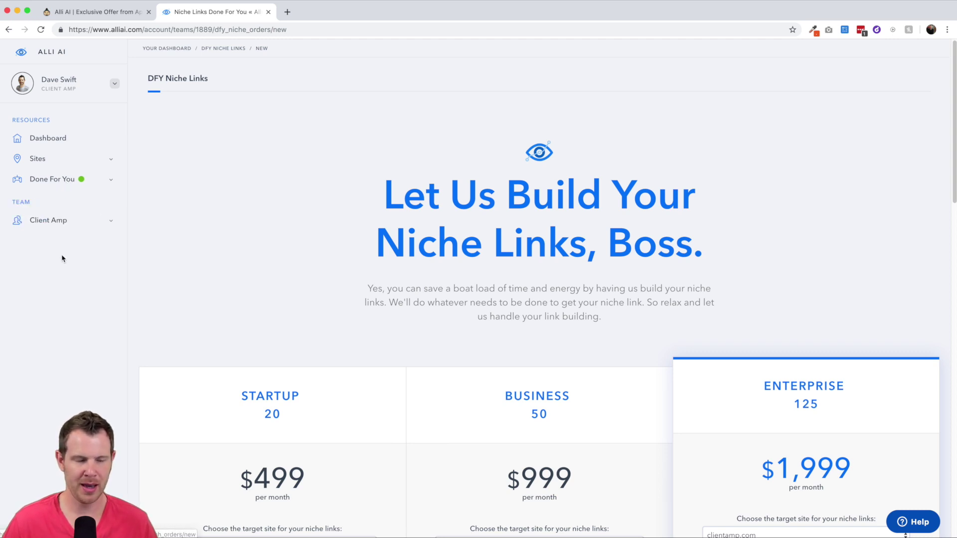
click(54, 158)
click(41, 233)
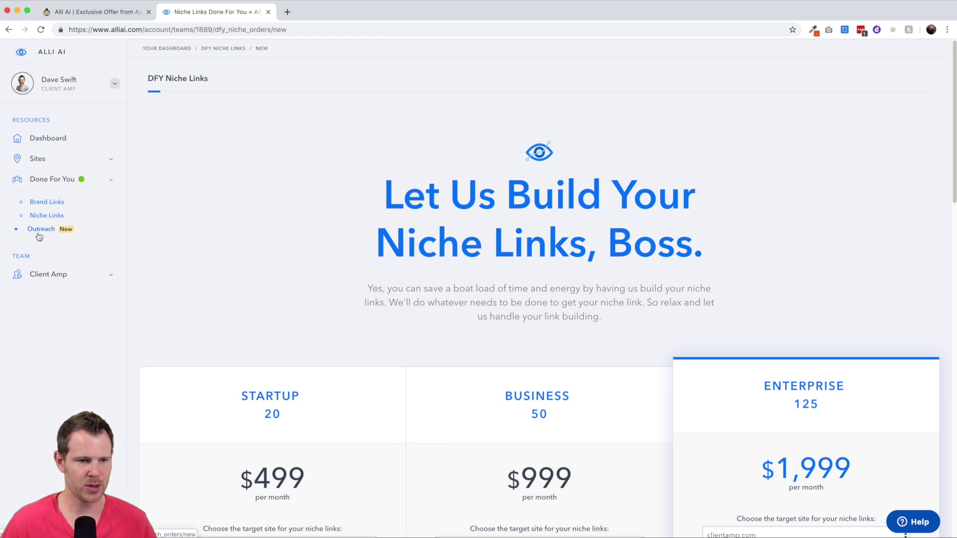
click(41, 230)
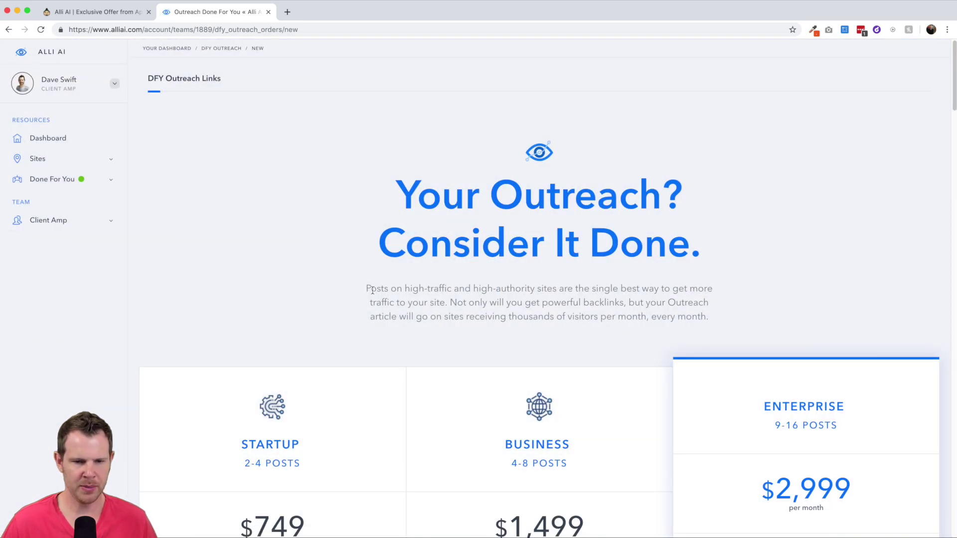
scroll(380, 294, down, 3)
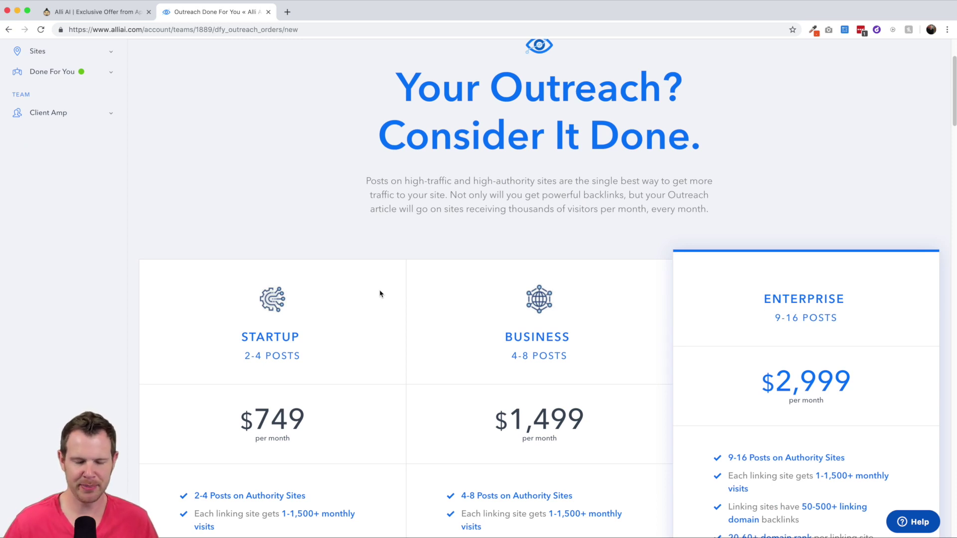
scroll(667, 429, down, 1)
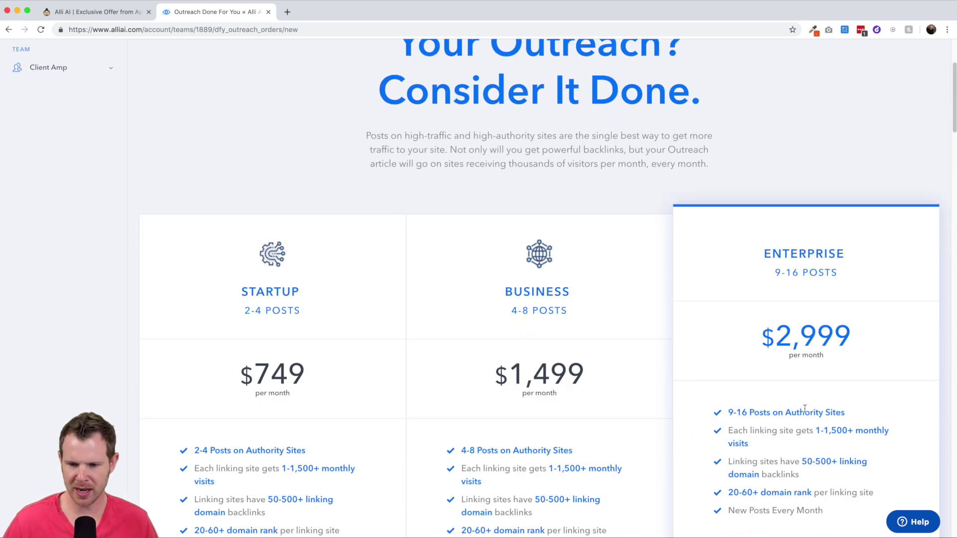
scroll(837, 305, down, 3)
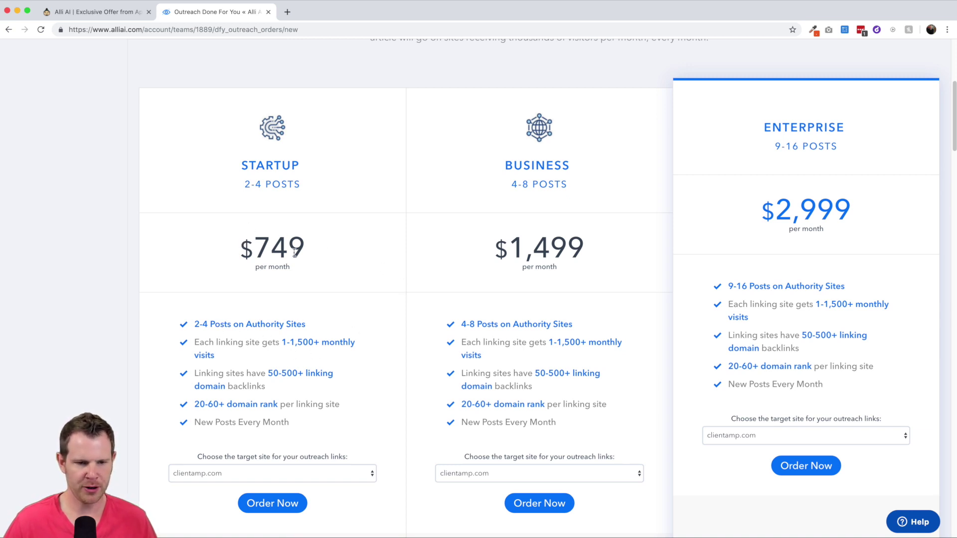
scroll(294, 253, down, 1)
scroll(246, 367, down, 8)
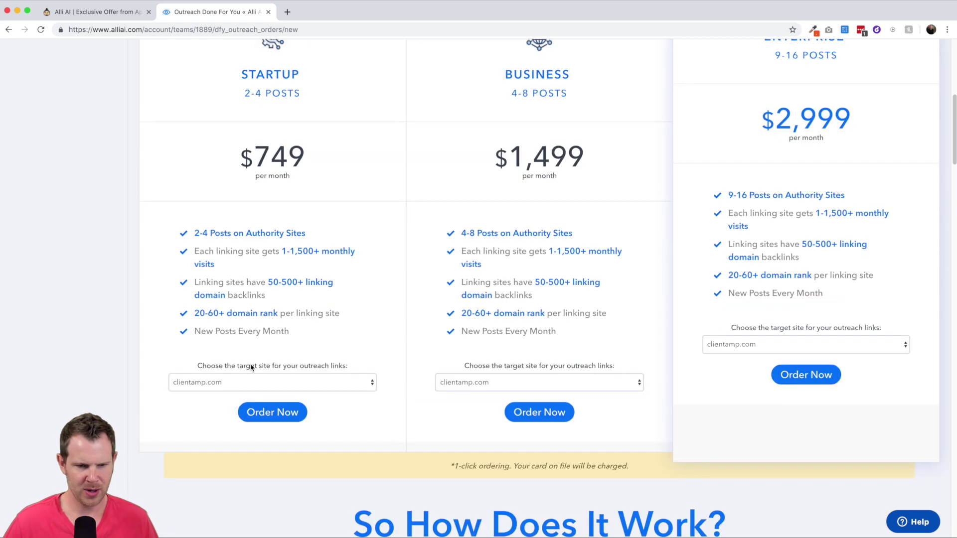
scroll(509, 352, up, 6)
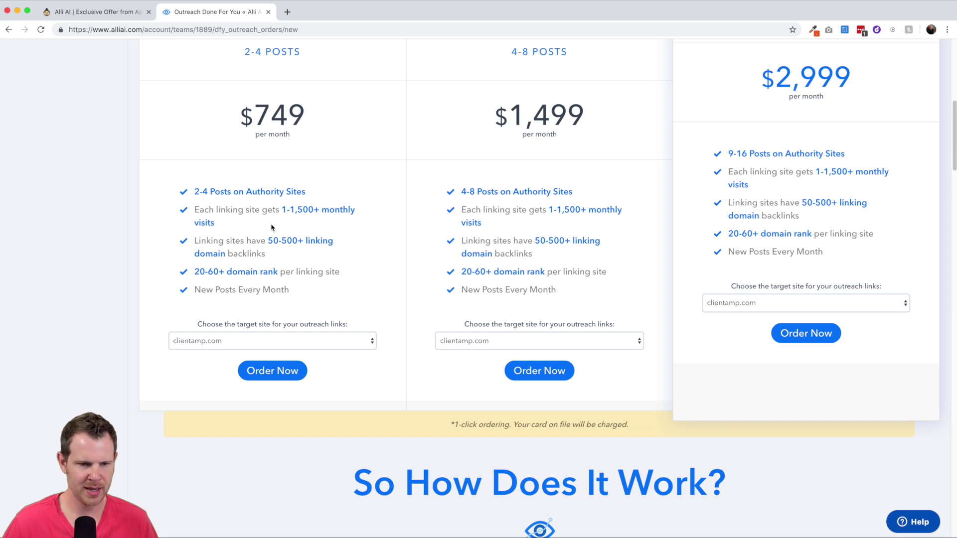
Read how the outreach service works and its FAQ on extra costs and the number of articles.
scroll(277, 225, down, 2)
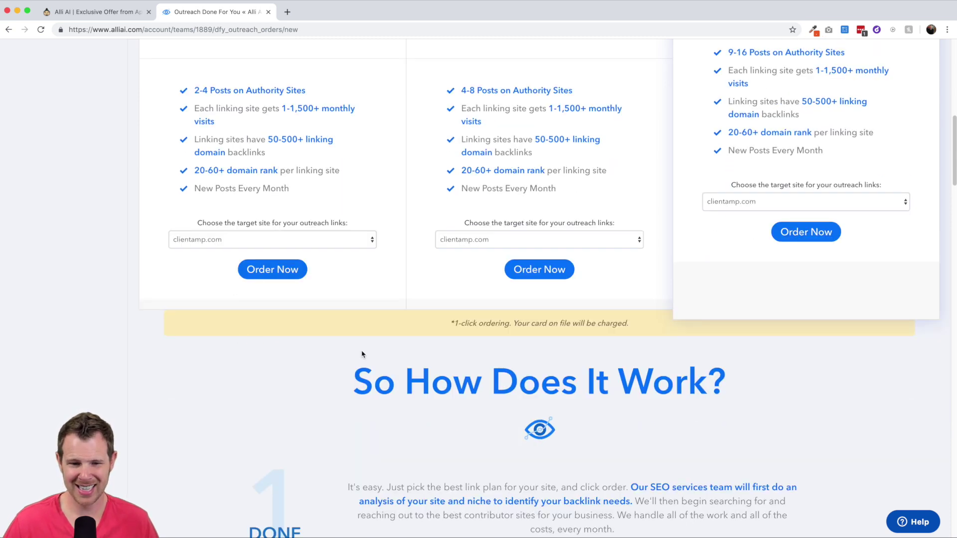
scroll(483, 364, down, 8)
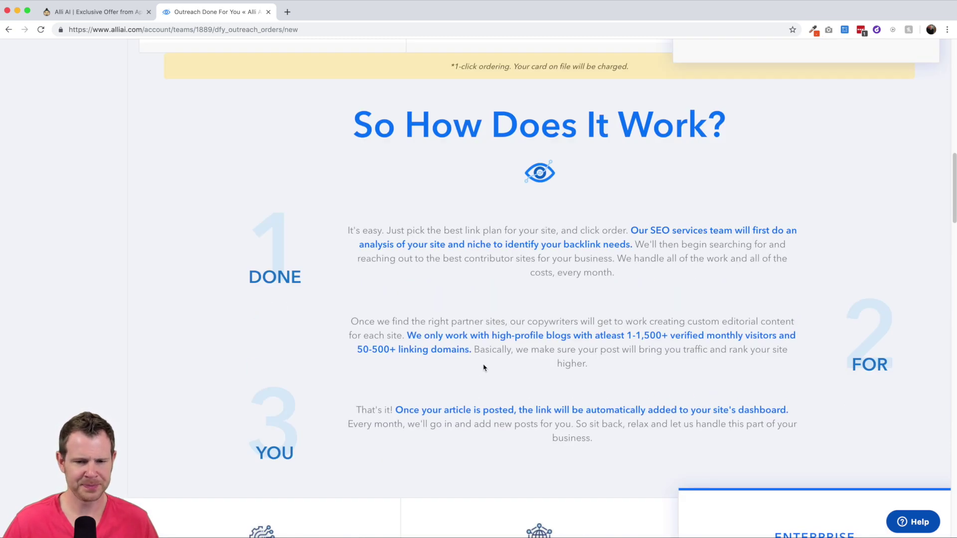
scroll(483, 368, down, 1)
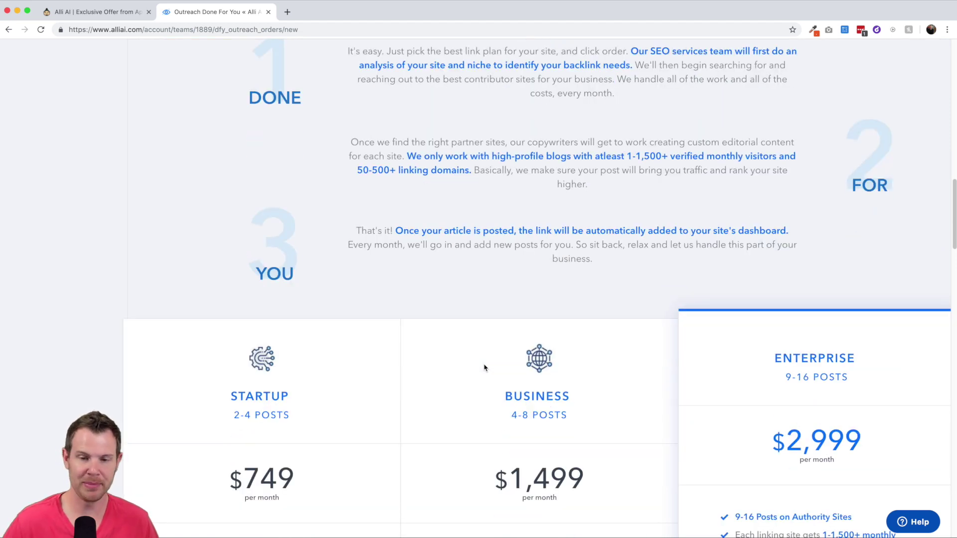
scroll(483, 367, down, 10)
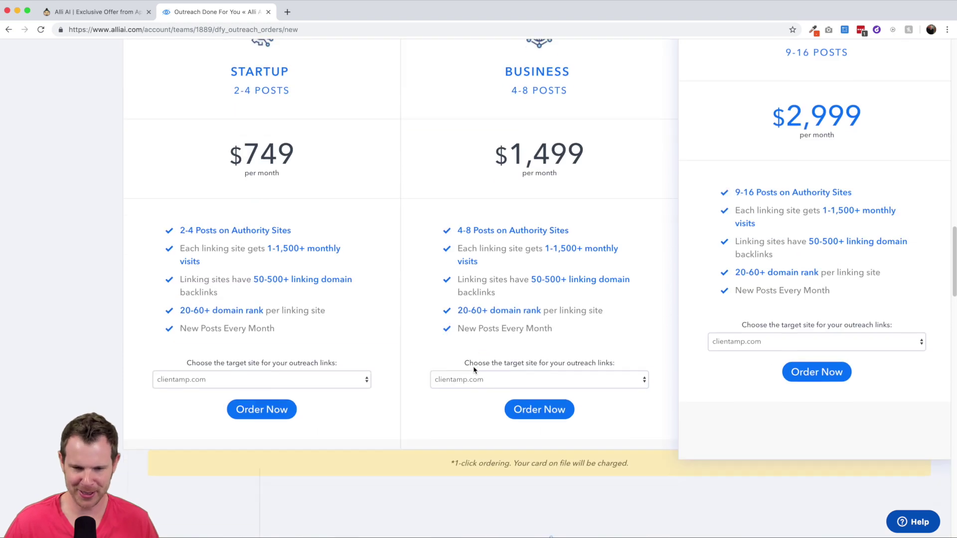
scroll(473, 370, down, 2)
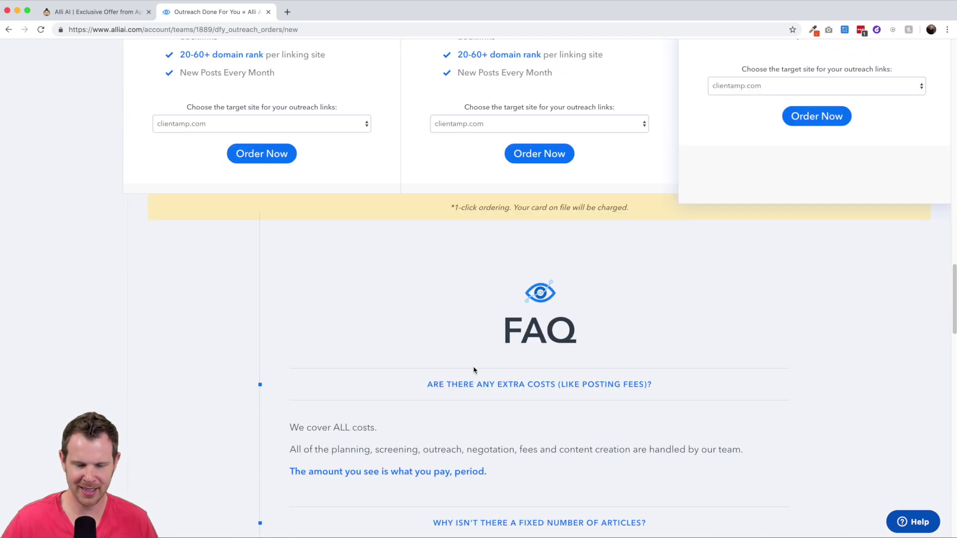
scroll(474, 370, down, 3)
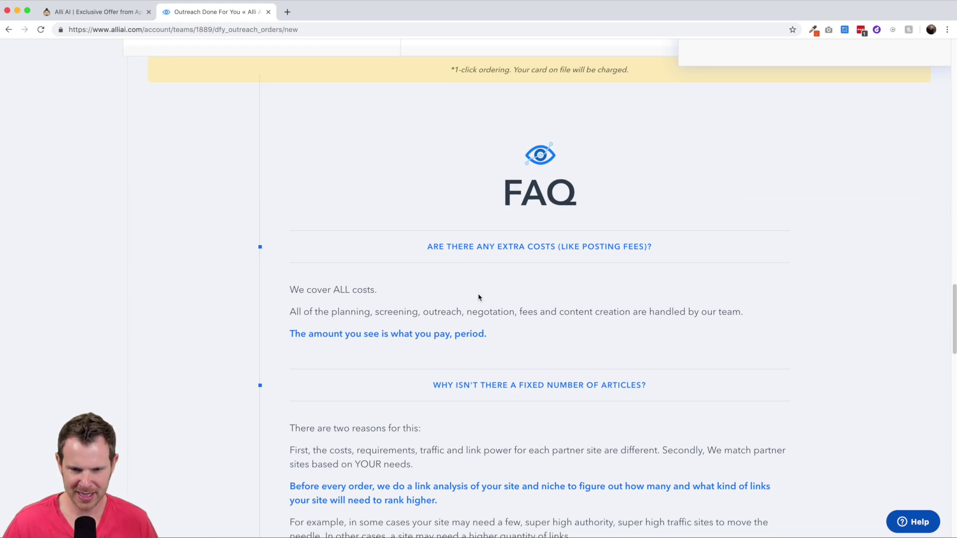
scroll(512, 321, down, 4)
scroll(628, 353, down, 20)
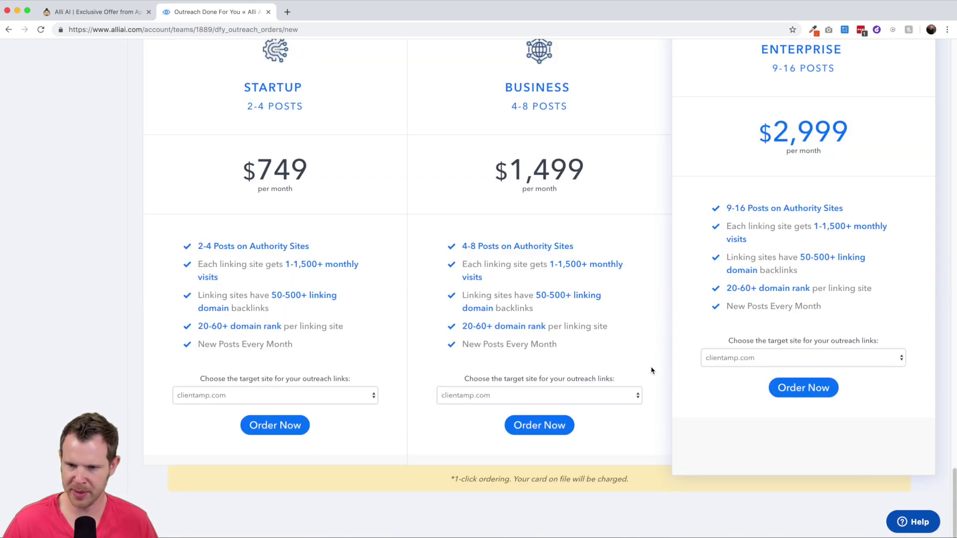
Review the outreach offer's introduction and its three monthly plans once more.
scroll(653, 366, down, 3)
scroll(652, 369, up, 9)
scroll(652, 372, down, 6)
scroll(652, 371, up, 8)
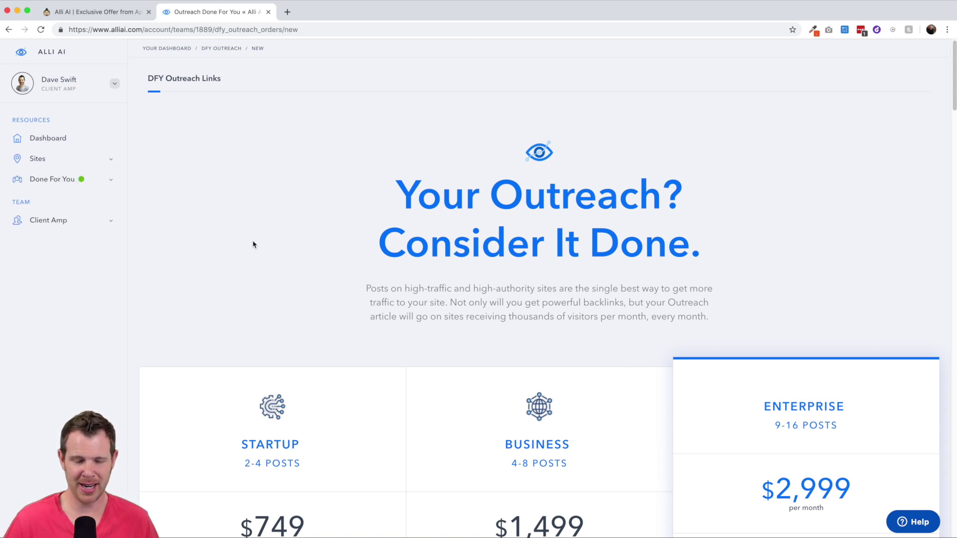
scroll(252, 244, down, 3)
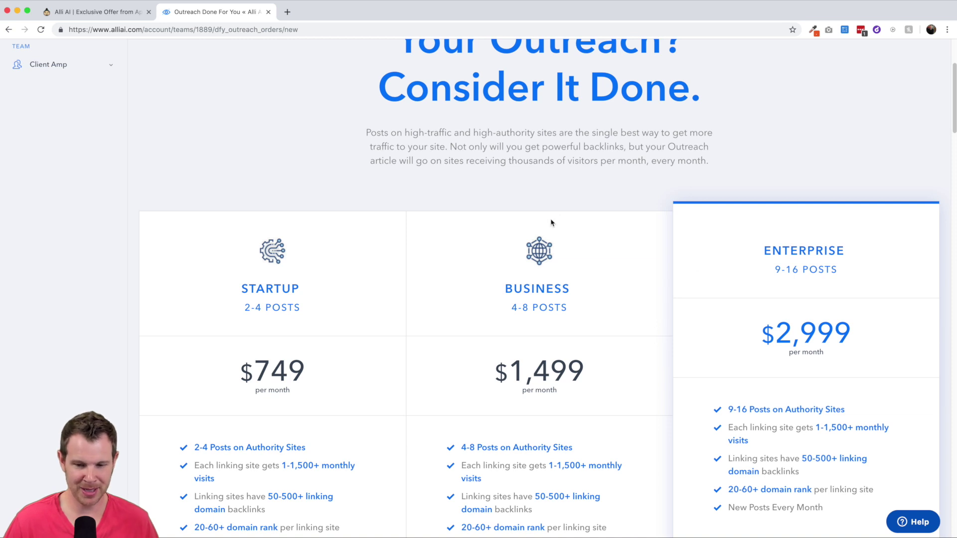
scroll(552, 222, up, 3)
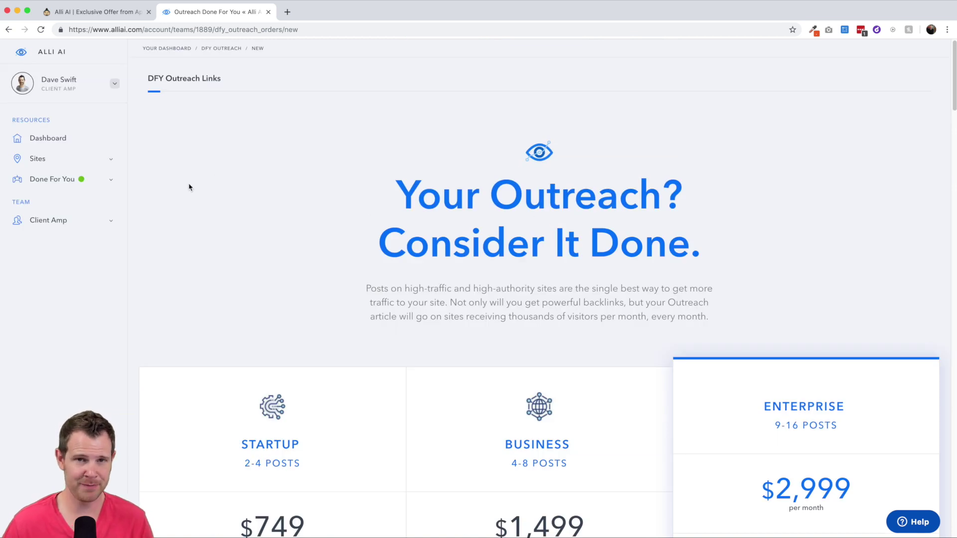
mouse_move(41, 178)
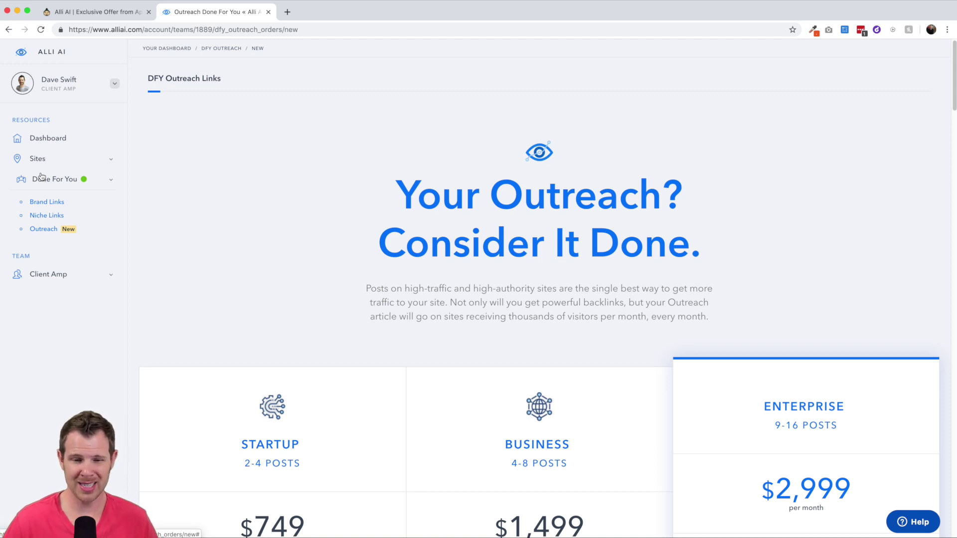
scroll(586, 254, down, 1)
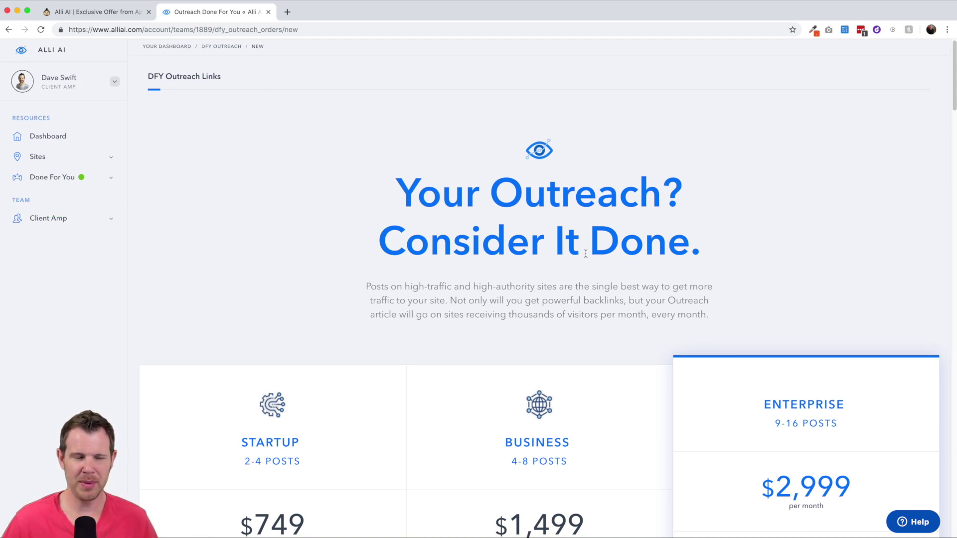
scroll(750, 296, down, 3)
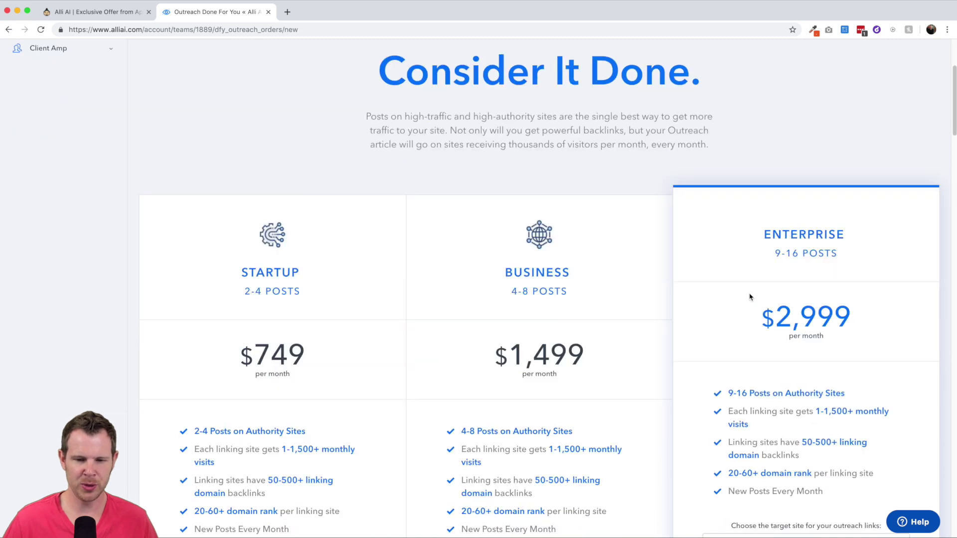
scroll(750, 296, down, 3)
scroll(749, 298, up, 6)
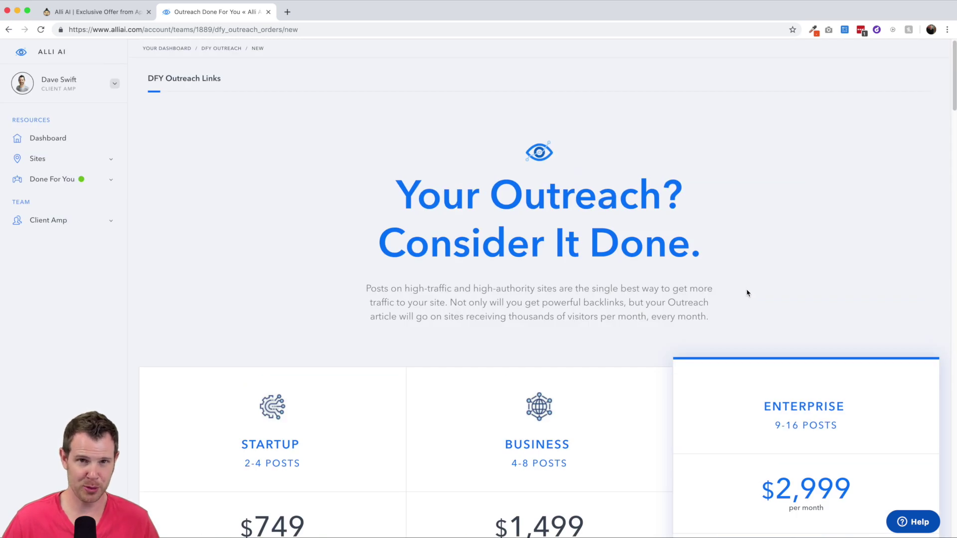
Open a new team member invitation for the Client Amp team and go back to the Team Members list.
mouse_move(85, 179)
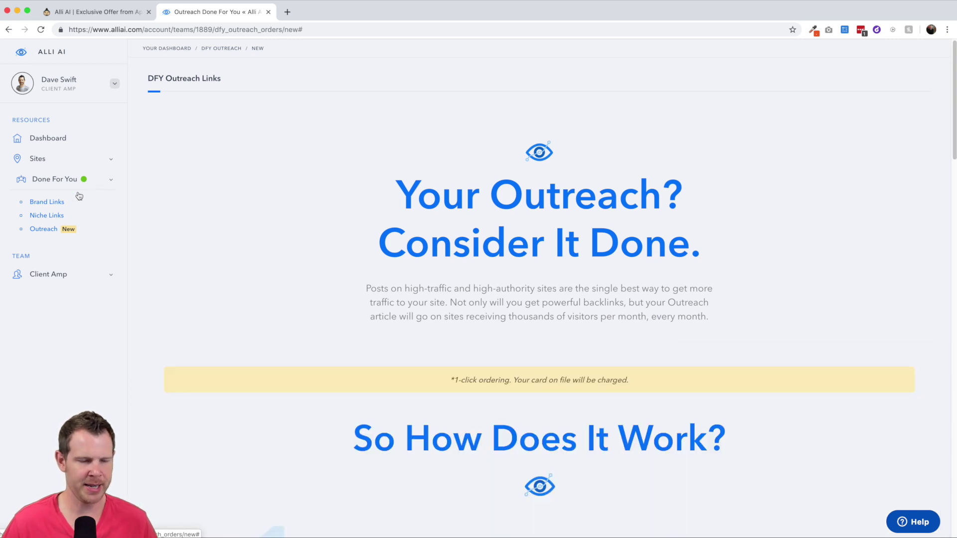
click(47, 275)
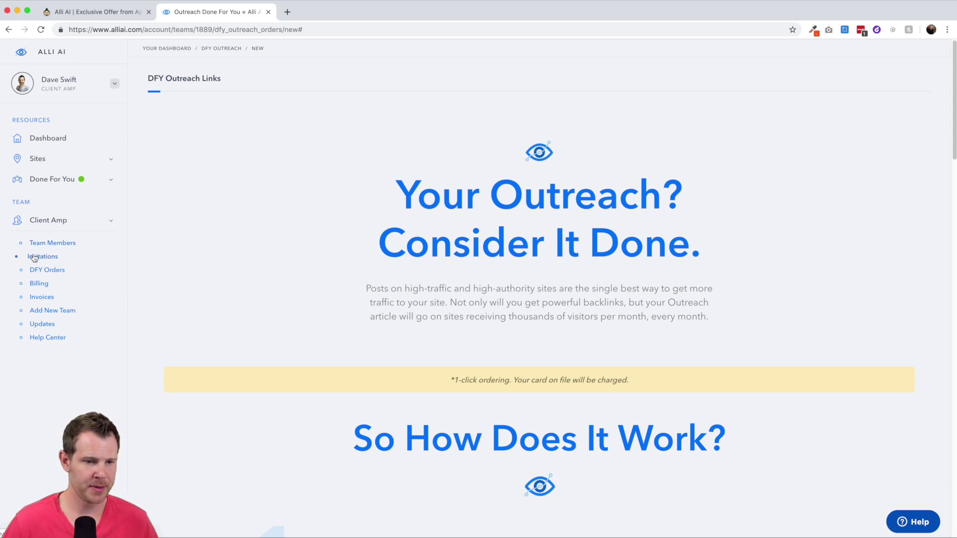
click(58, 257)
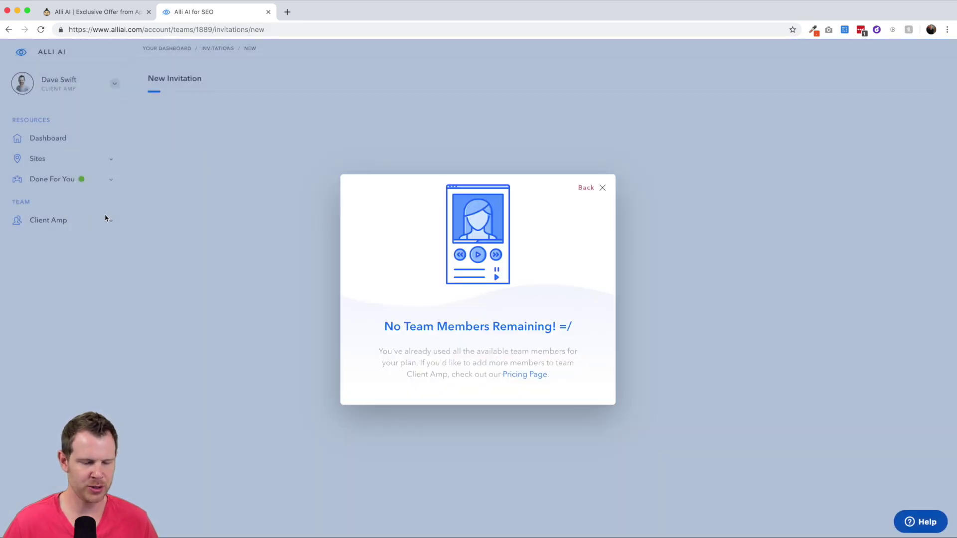
click(588, 188)
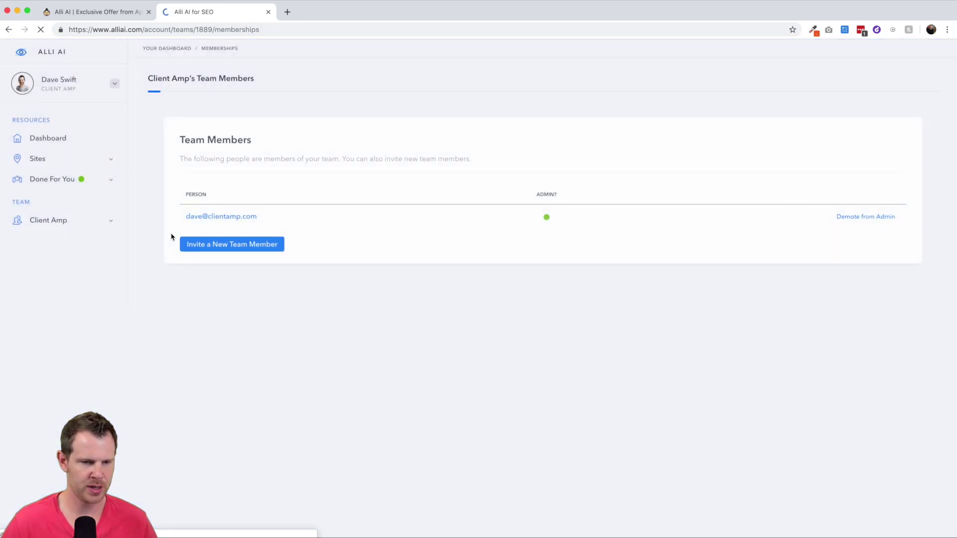
click(50, 221)
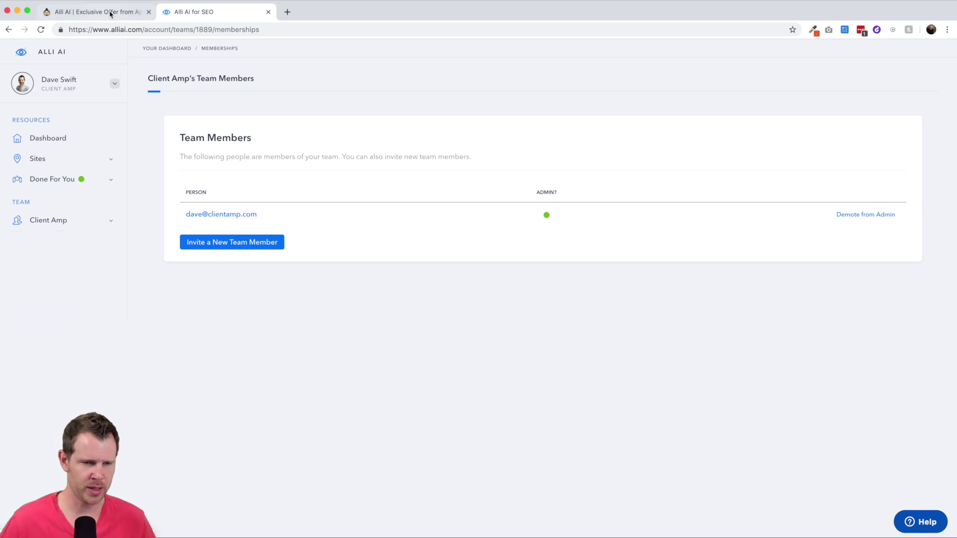
click(114, 84)
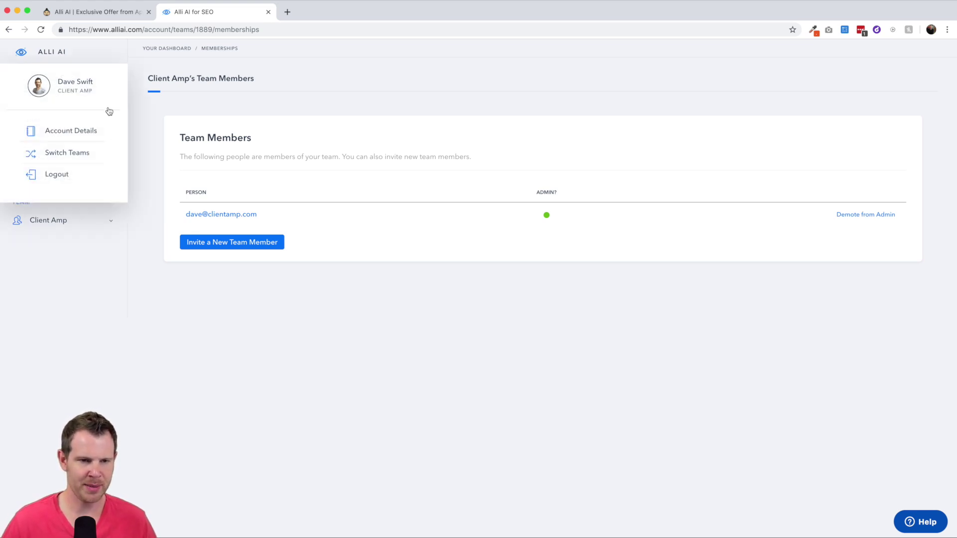
mouse_move(44, 84)
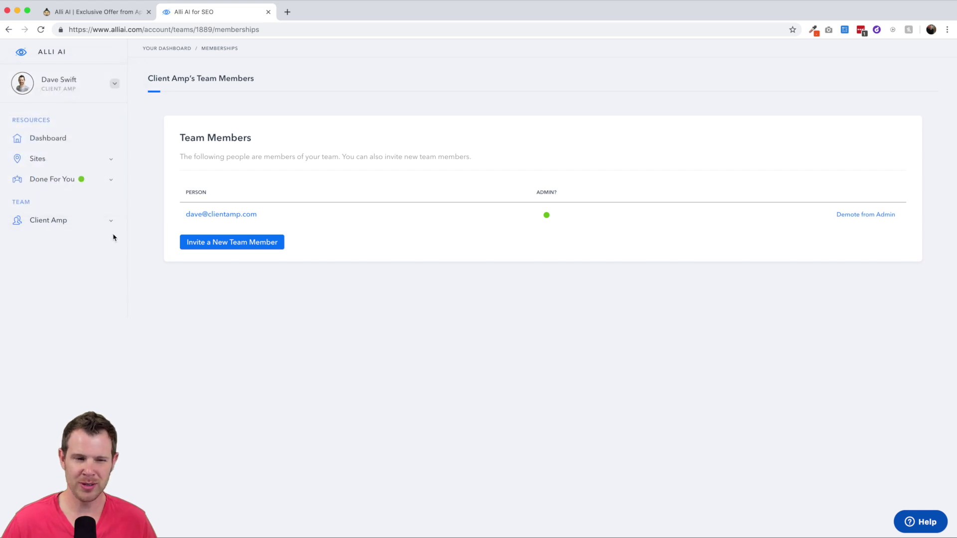
Open the Alli AI product updates and read through the changelog's recent and older feature, improvement and fix entries.
click(112, 224)
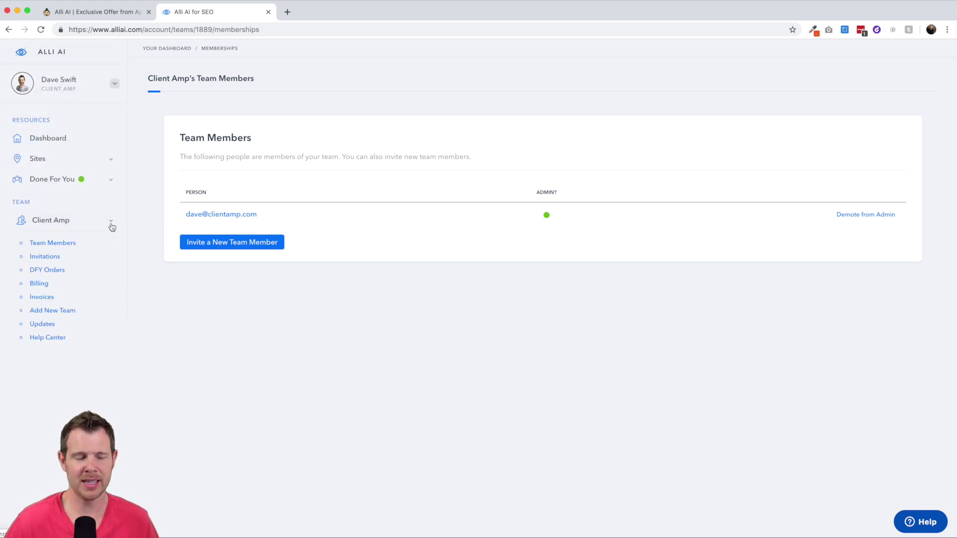
click(47, 324)
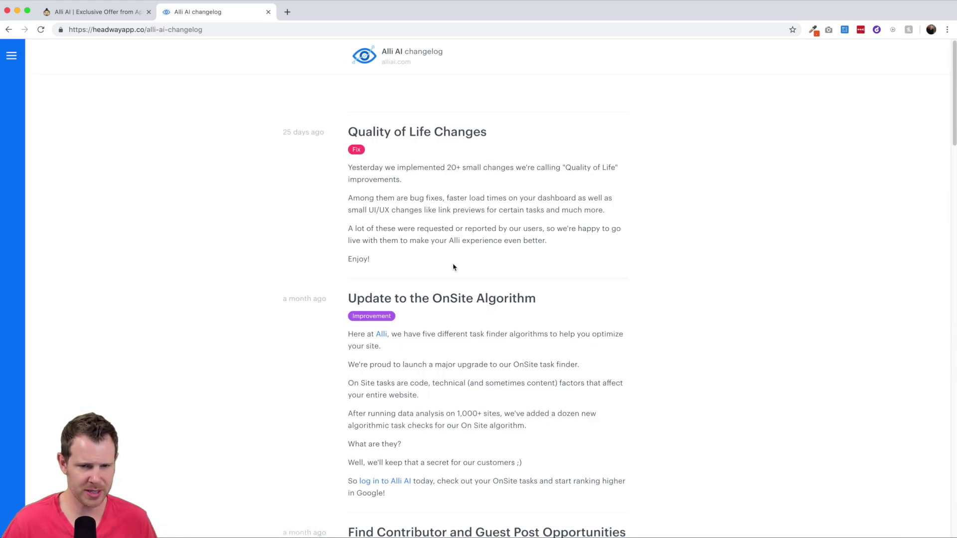
scroll(421, 221, down, 5)
scroll(421, 224, down, 15)
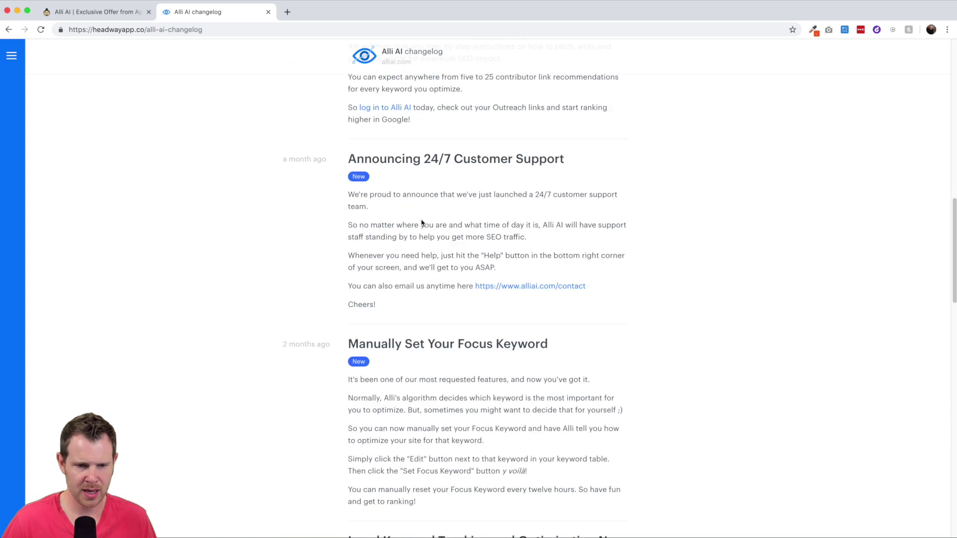
scroll(422, 221, down, 19)
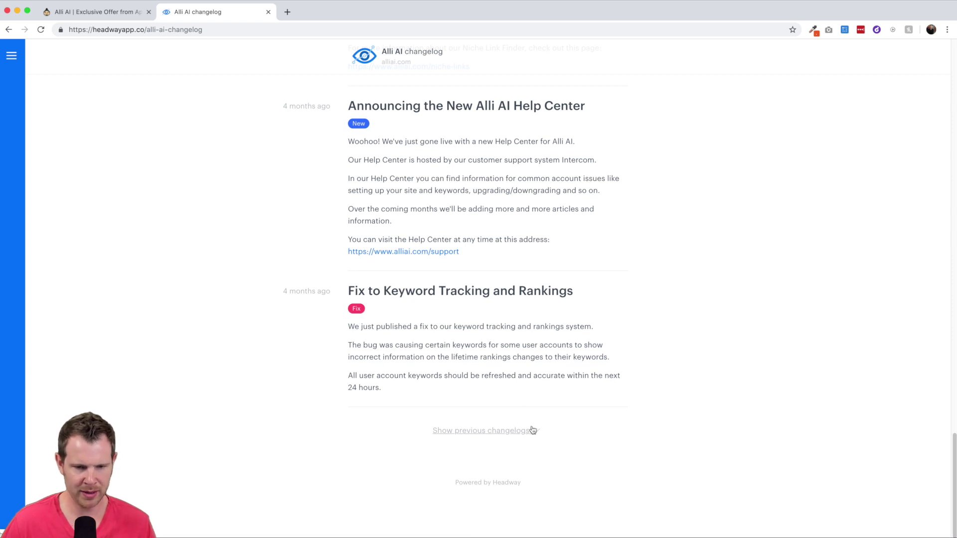
scroll(470, 257, up, 10)
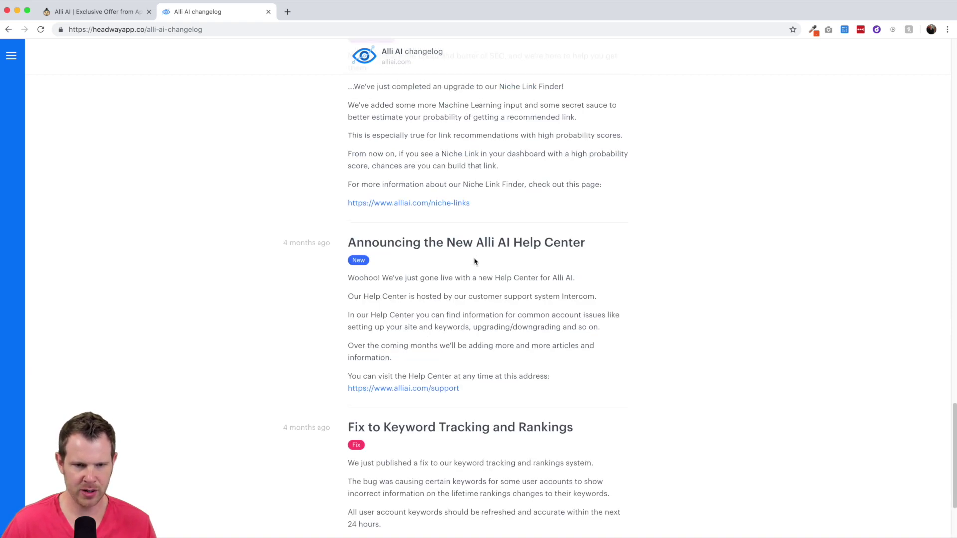
scroll(472, 267, up, 5)
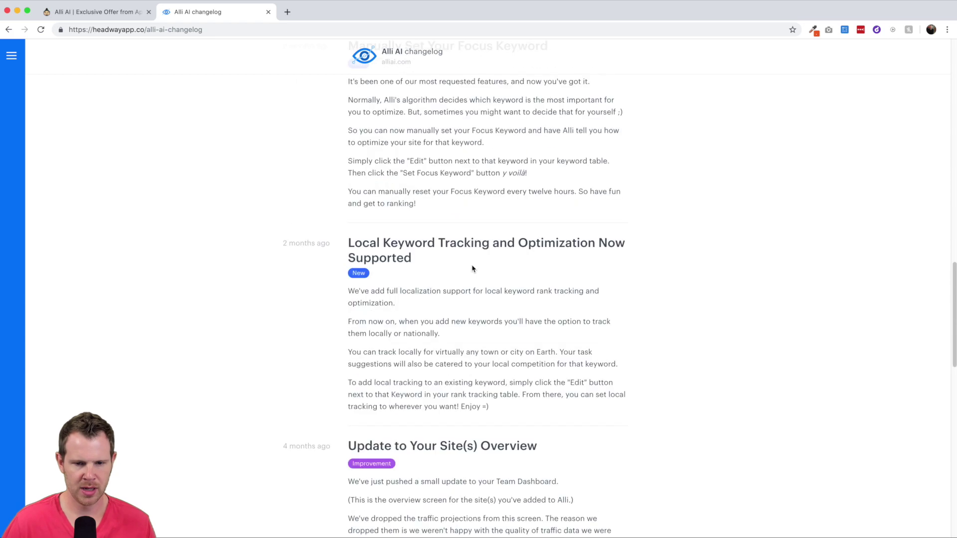
Load the previous changelog entries and read down to the earliest announcement.
scroll(496, 391, up, 20)
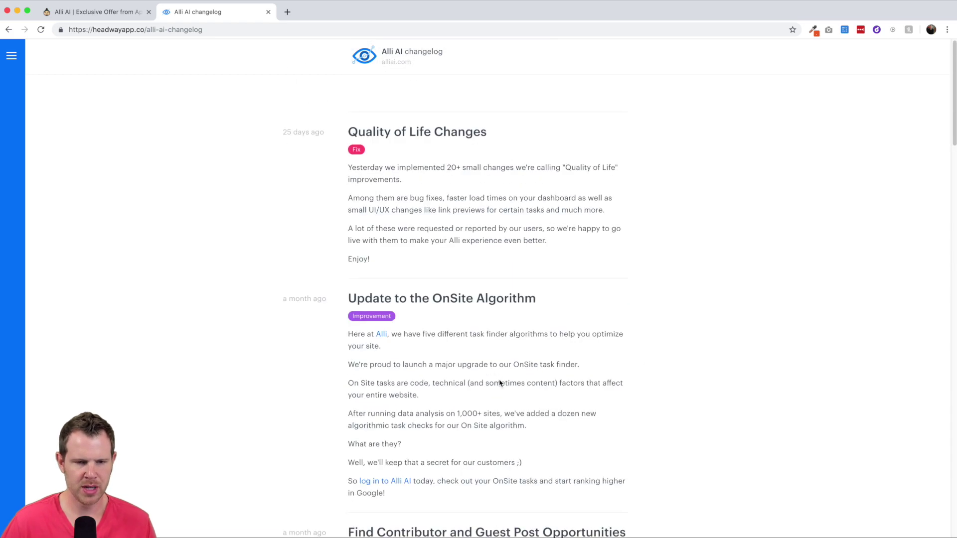
scroll(502, 379, down, 20)
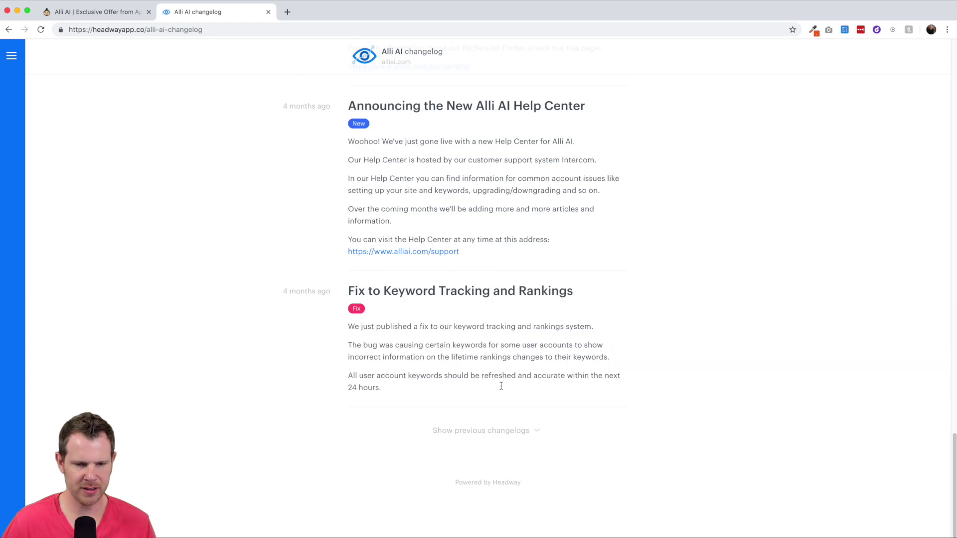
click(500, 431)
scroll(503, 432, down, 15)
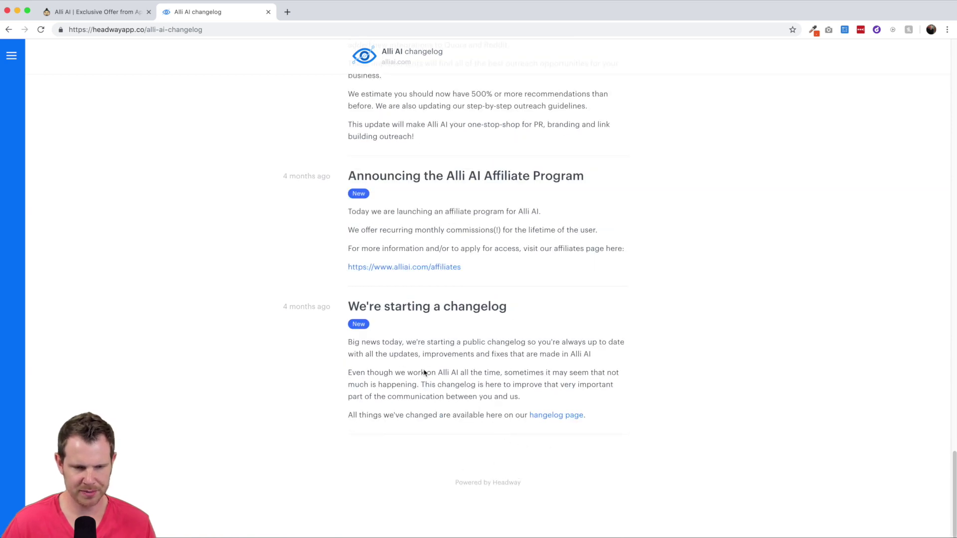
Review the changelog between its newest and oldest entries, comparing the dates and the kinds of updates released.
scroll(369, 353, up, 15)
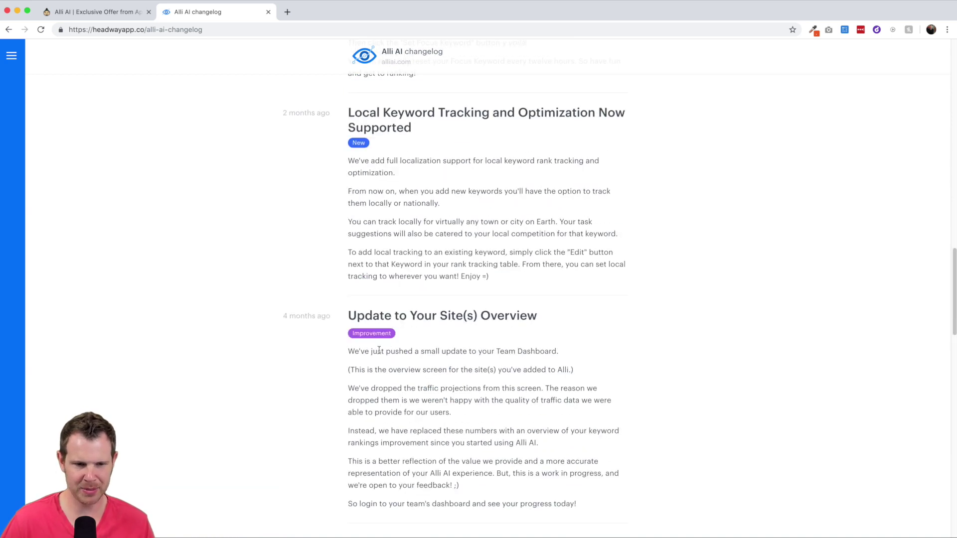
scroll(380, 351, up, 10)
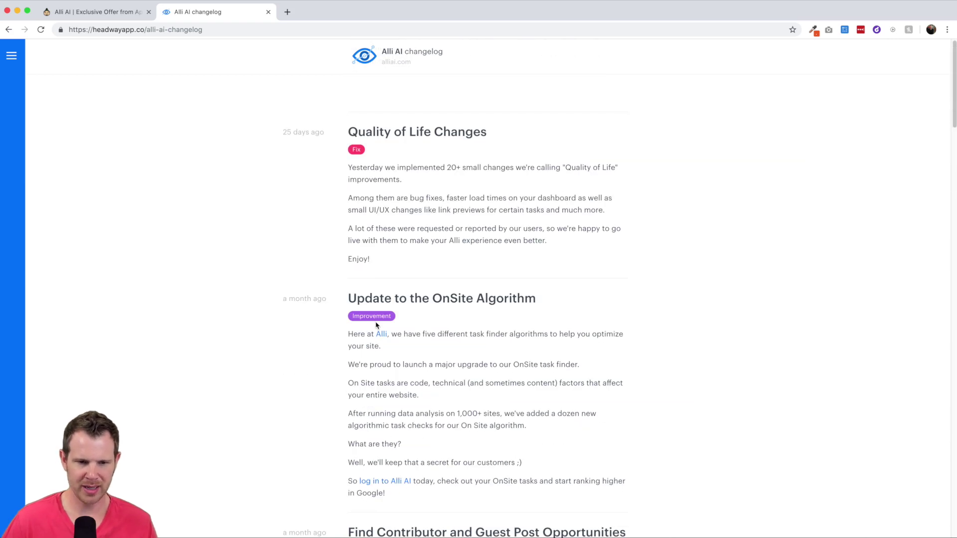
scroll(376, 325, down, 12)
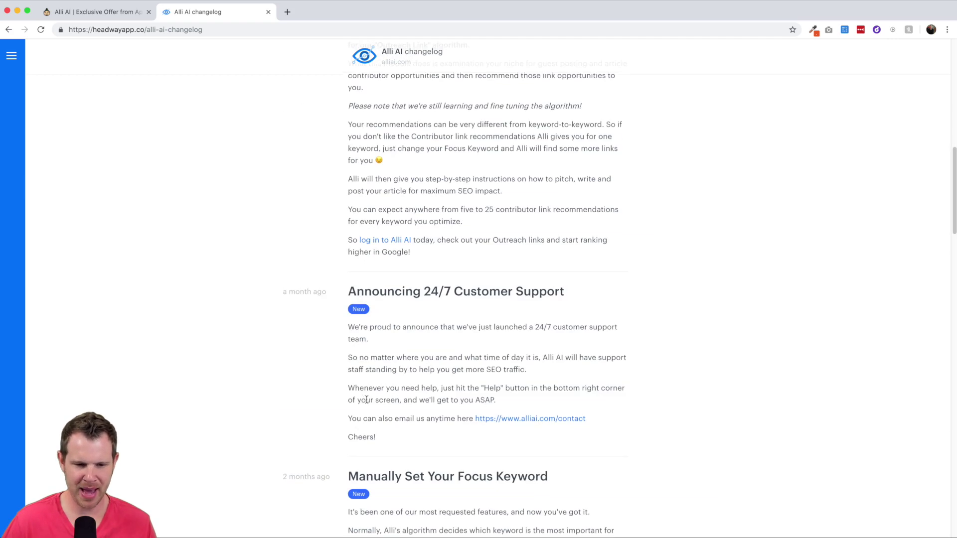
scroll(366, 400, down, 10)
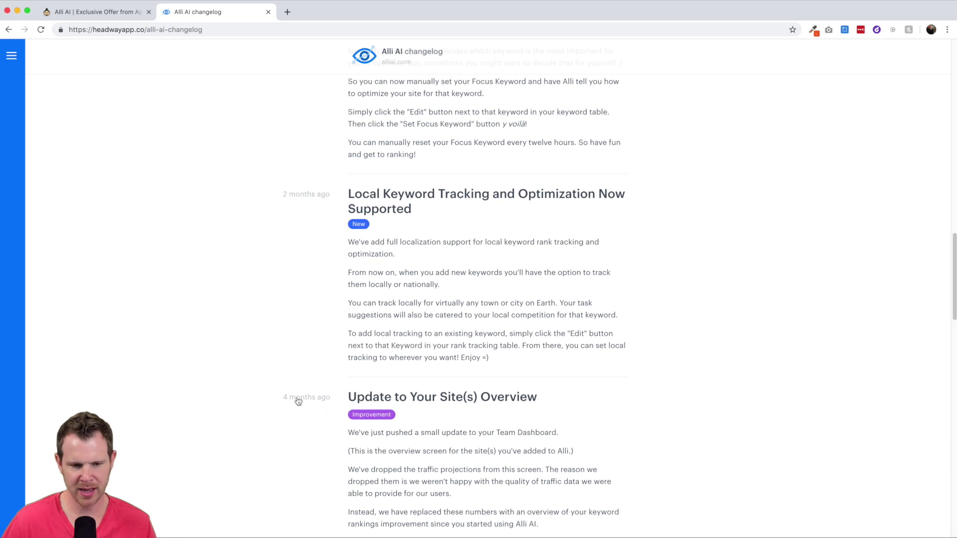
scroll(374, 381, up, 8)
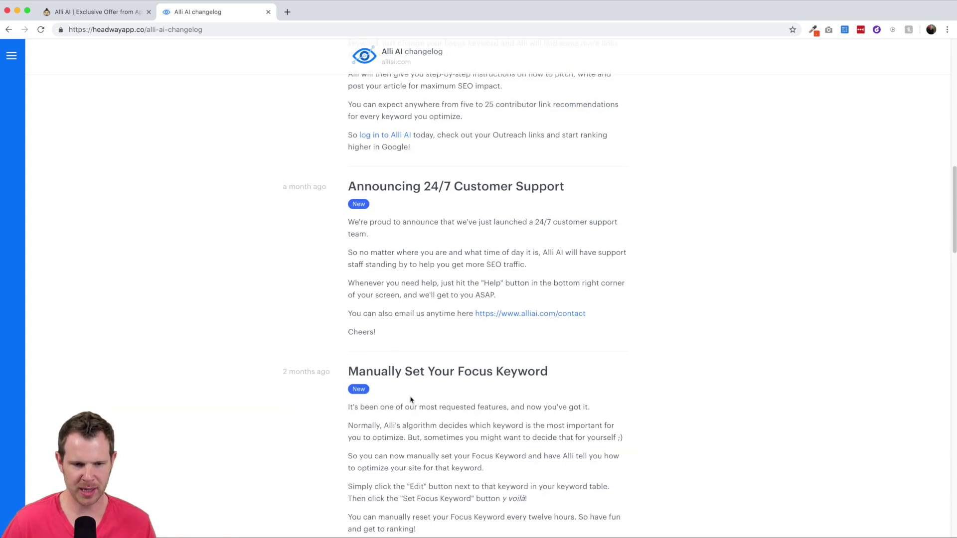
scroll(411, 400, up, 10)
scroll(413, 297, up, 2)
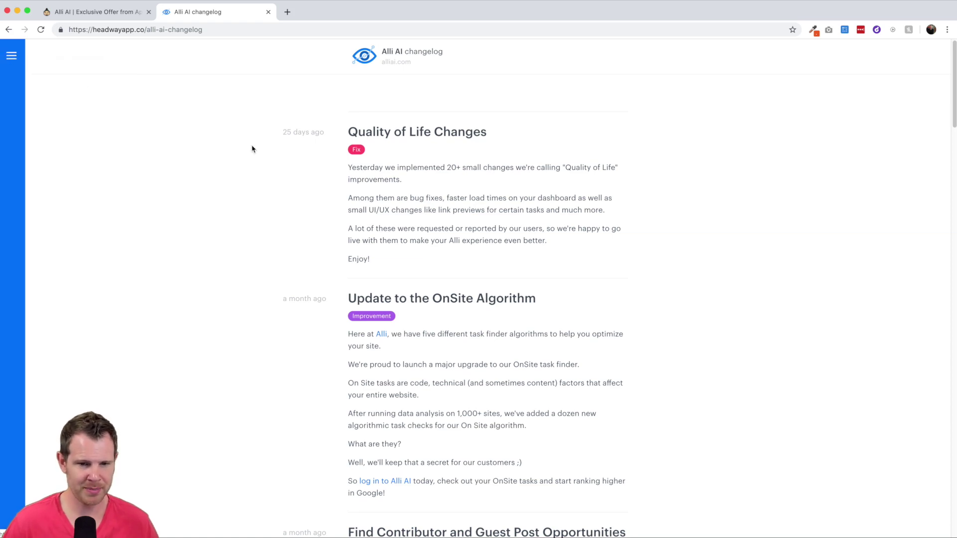
scroll(252, 148, down, 20)
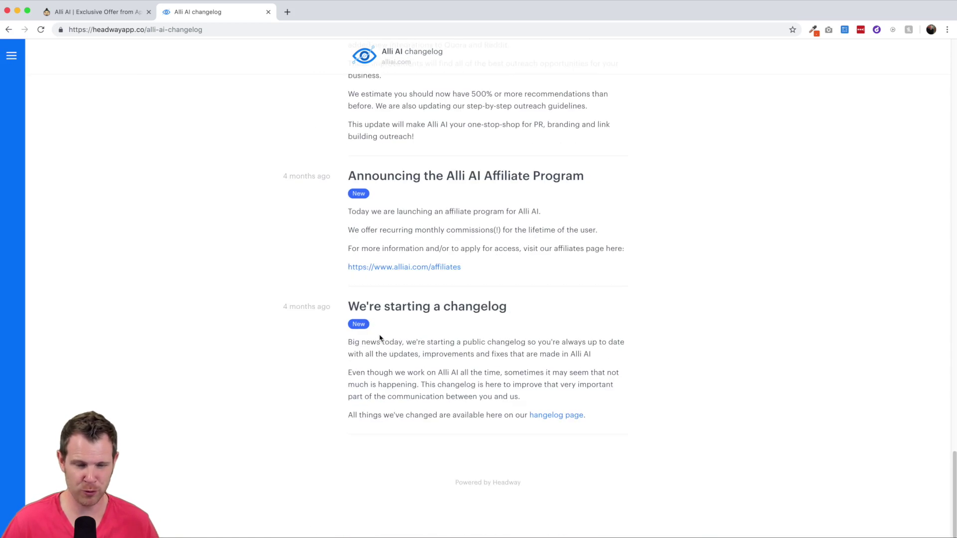
scroll(379, 339, up, 20)
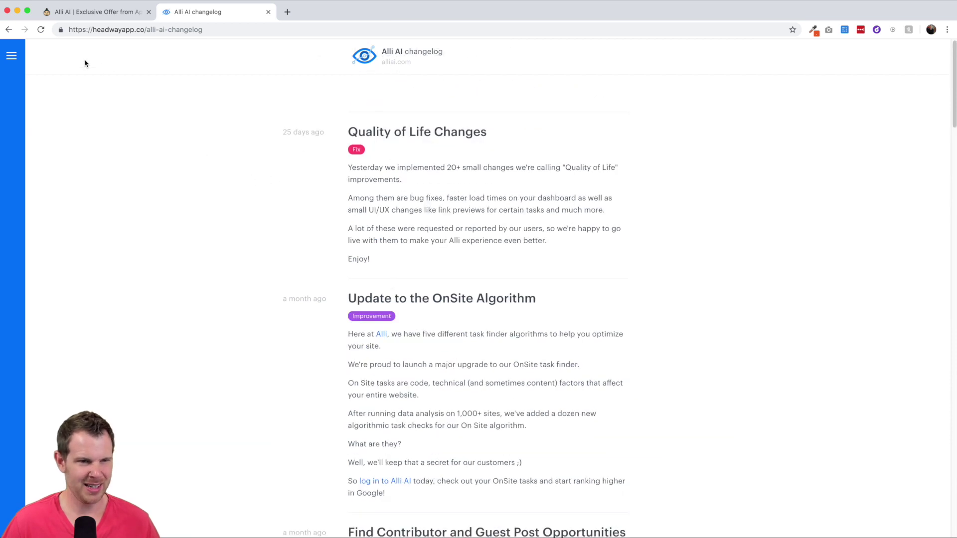
Return to the Client Amp dashboard, open the thatltd.life site and review its Focus Keyword Tasks.
click(9, 30)
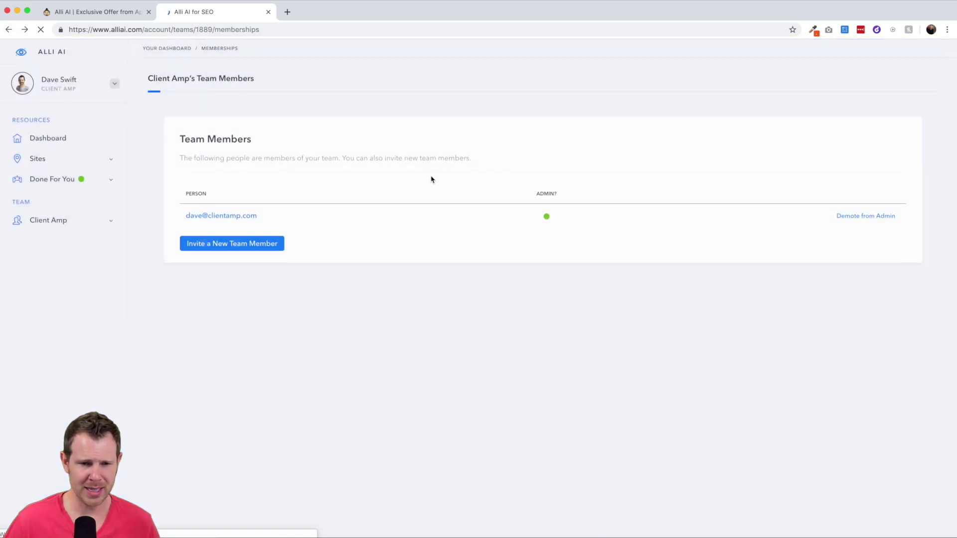
click(49, 144)
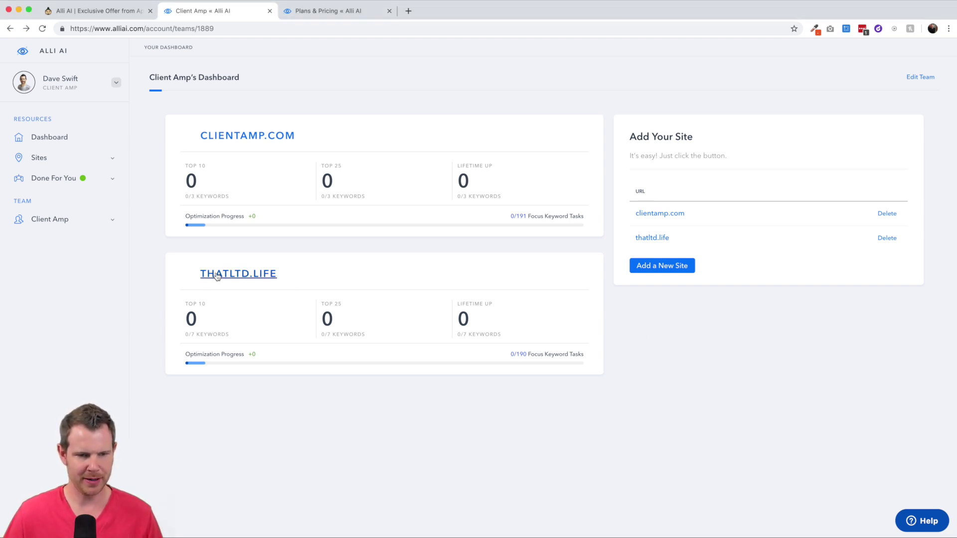
click(217, 275)
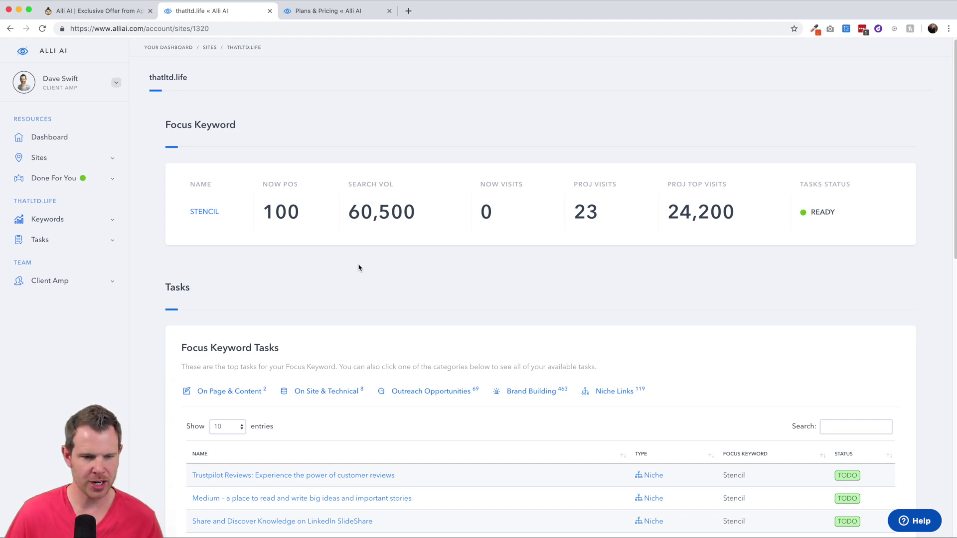
scroll(359, 268, down, 5)
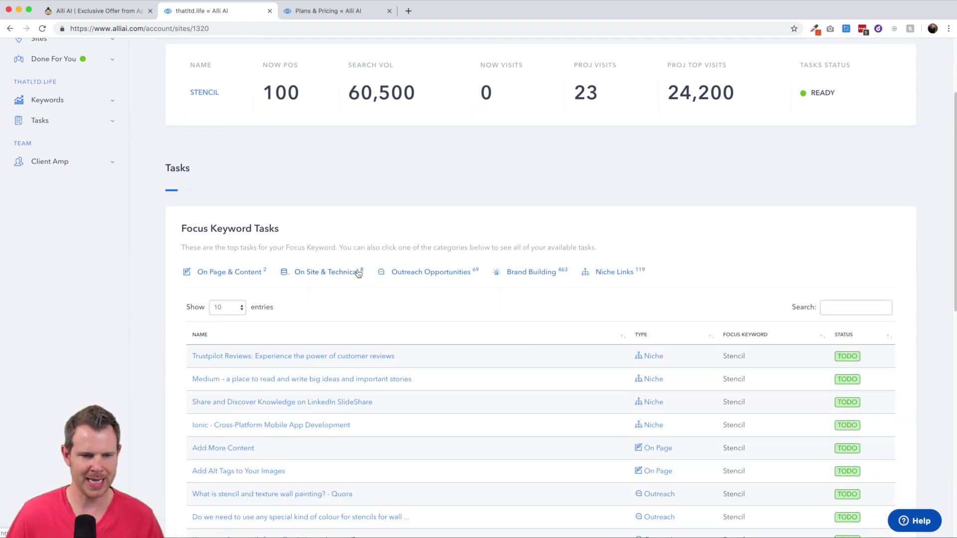
scroll(359, 274, down, 10)
scroll(358, 273, up, 2)
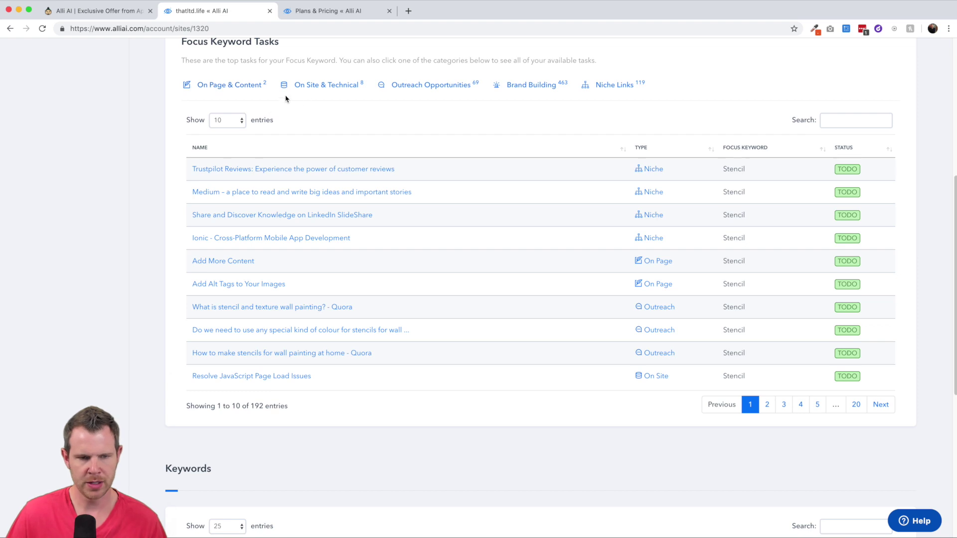
Open the On Page & Content tasks and check the site link of the Add Alt Tags to Your Images task.
click(226, 85)
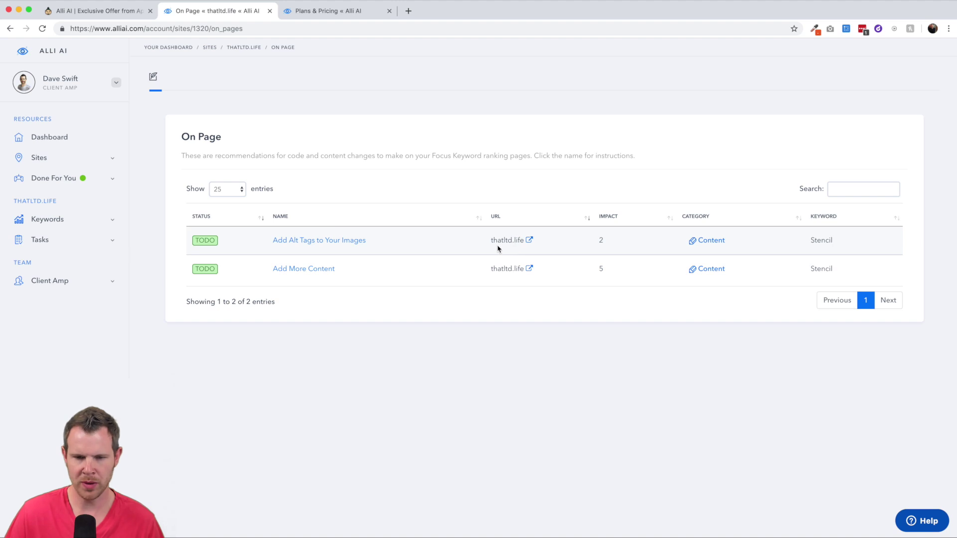
click(529, 241)
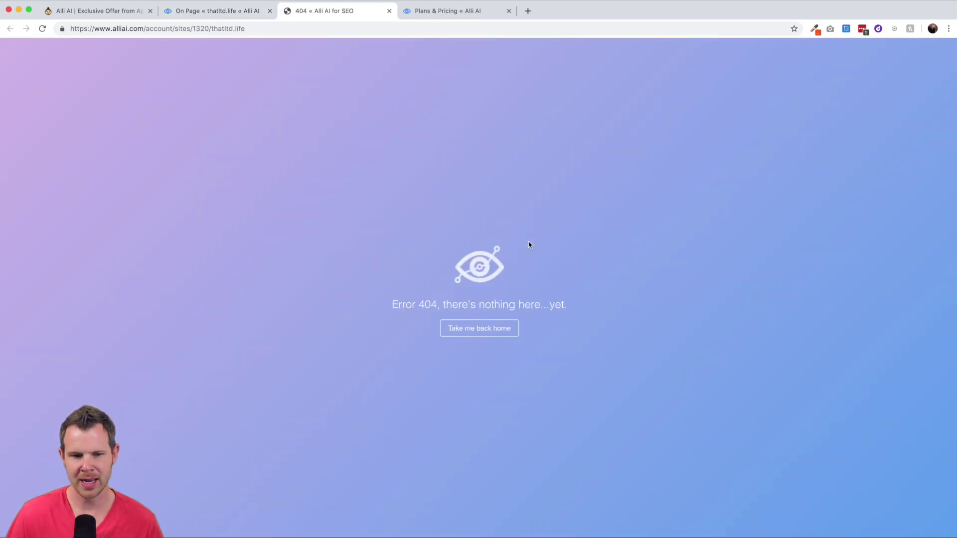
click(389, 11)
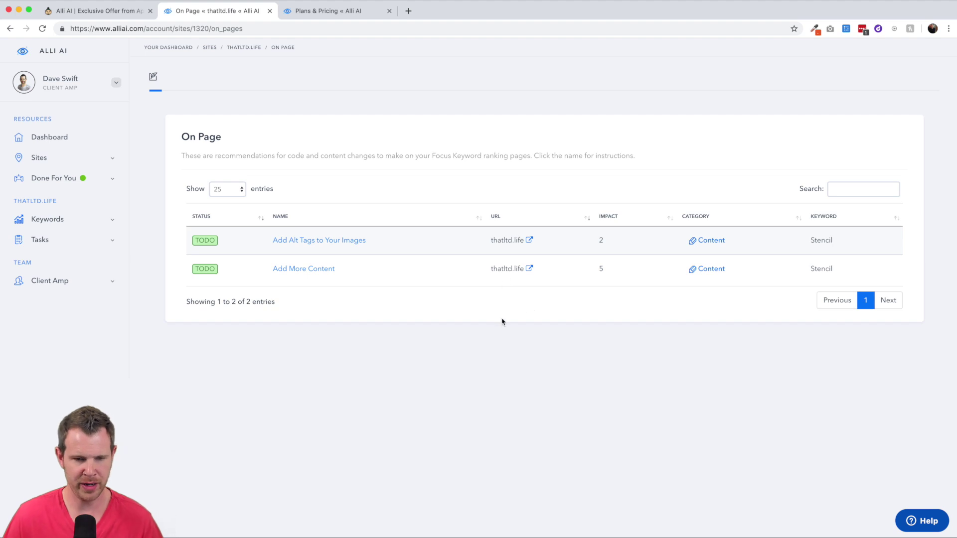
Copy the site link of the Add More Content task and inspect its full URL, including the part before thatltd.life.
right_click(529, 269)
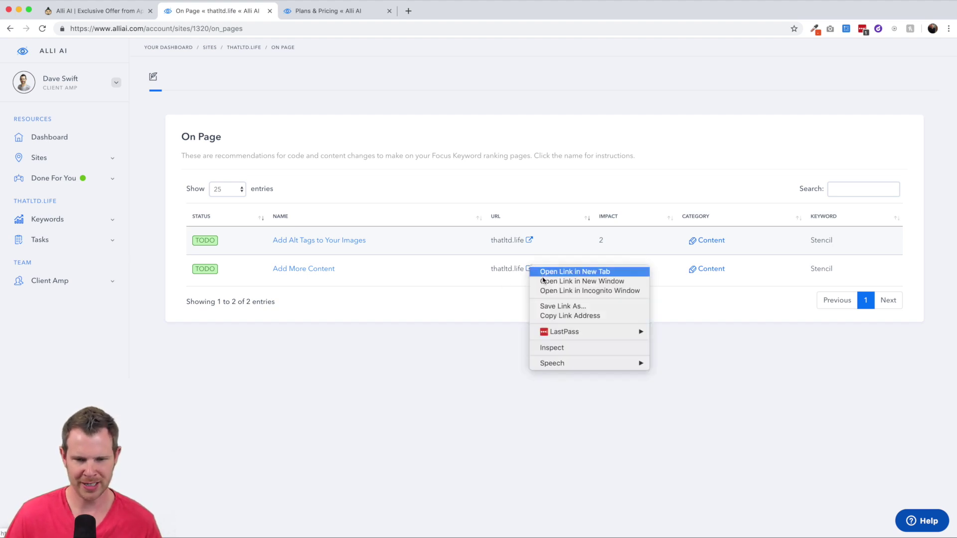
click(569, 315)
click(329, 28)
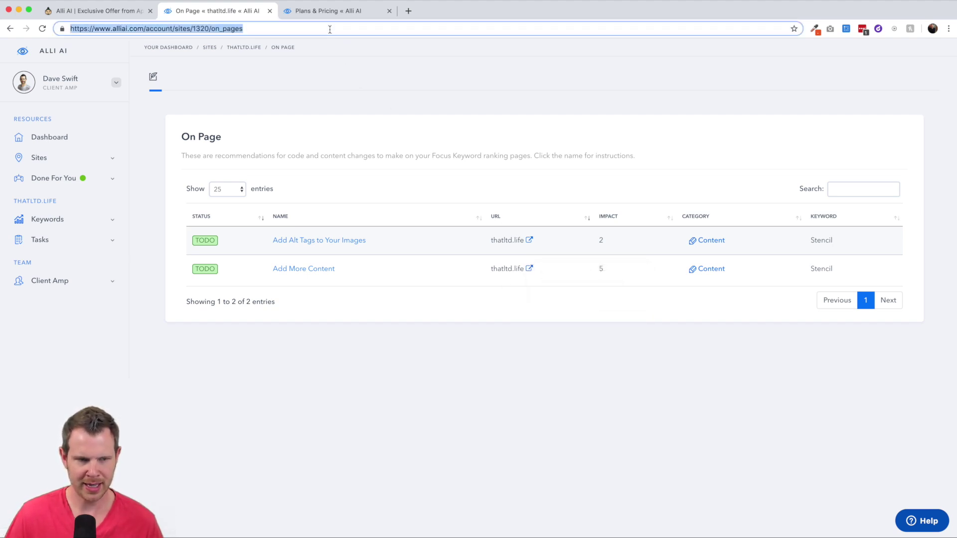
text(https://www.alliai.com/account/sites/1320/thatltd.life)
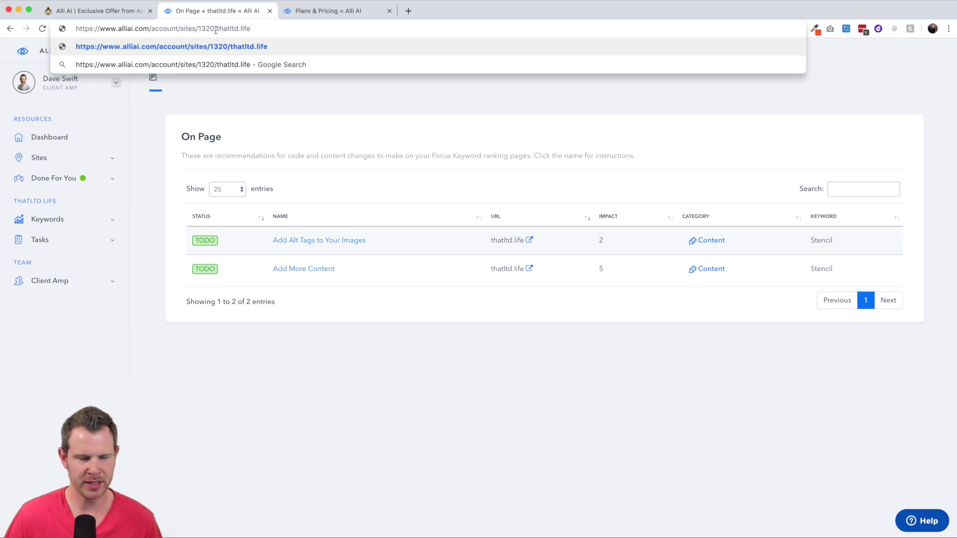
drag(216, 28, 60, 29)
click(402, 392)
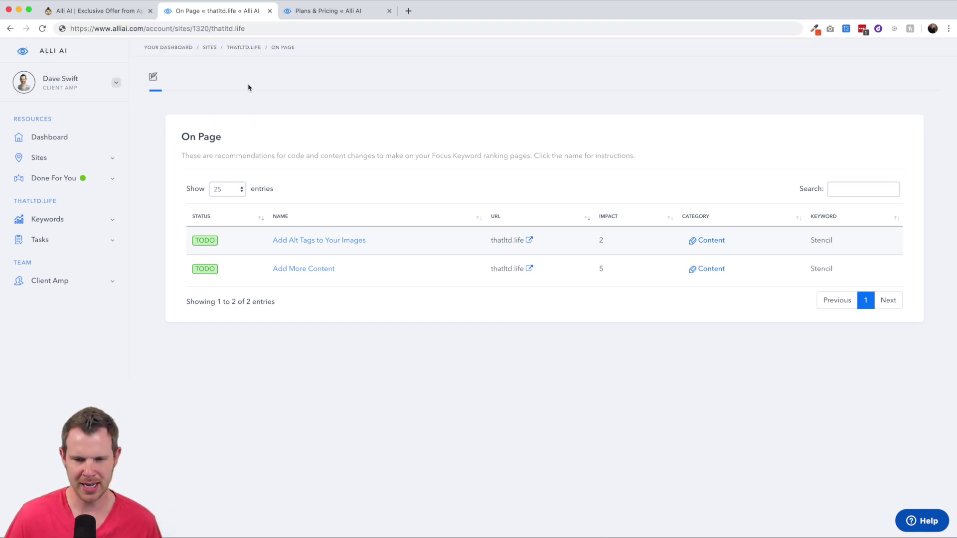
click(43, 158)
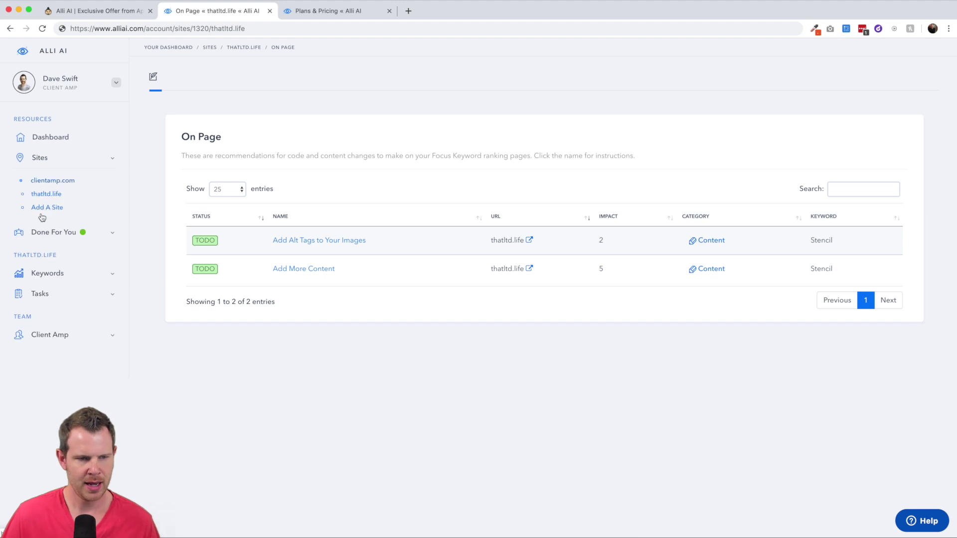
click(53, 172)
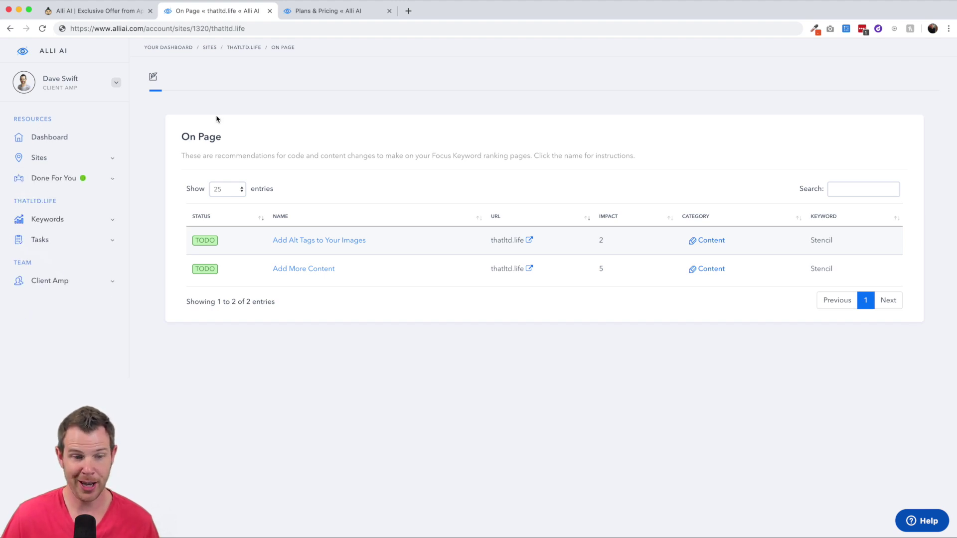
click(118, 182)
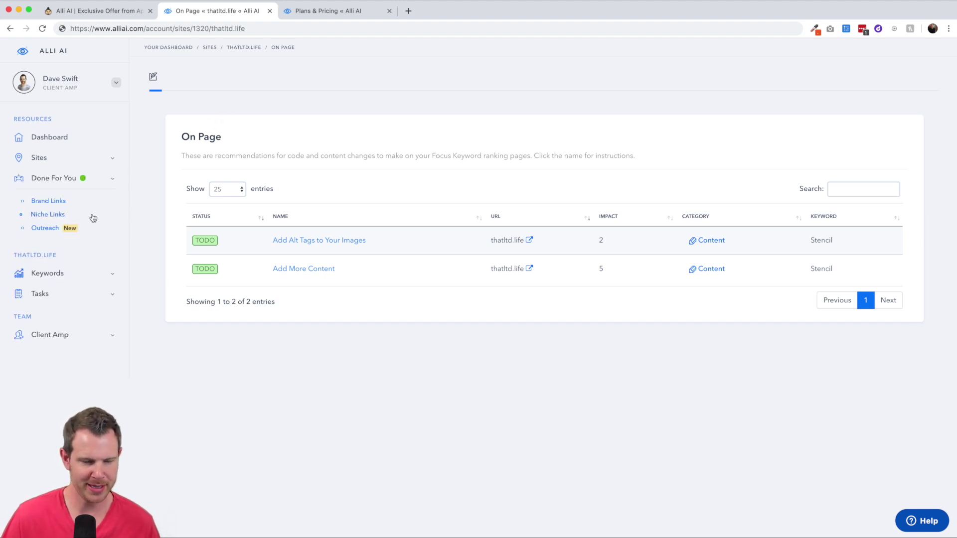
click(57, 180)
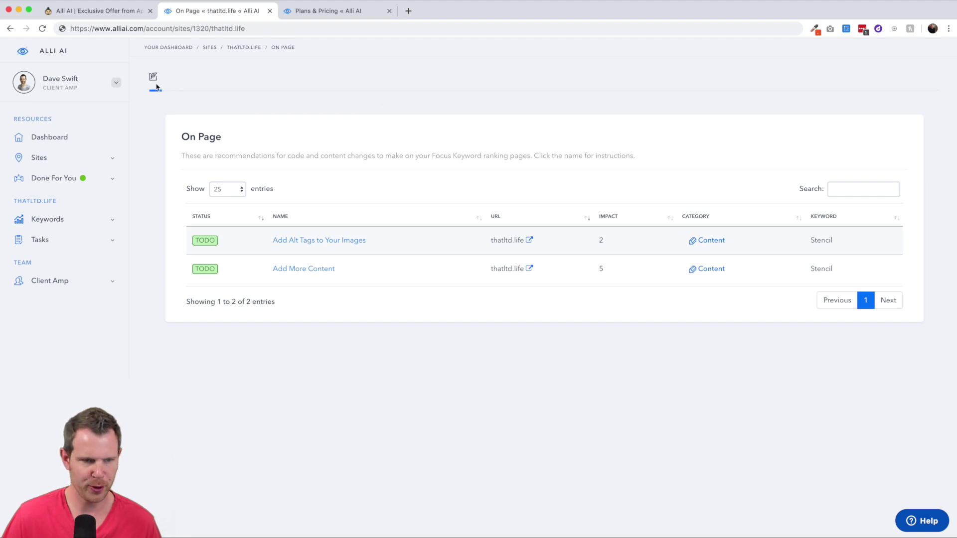
Go back to the Focus Keyword Tasks, open the Add More Content task and read its recommendation for the Stencil keyword.
click(7, 31)
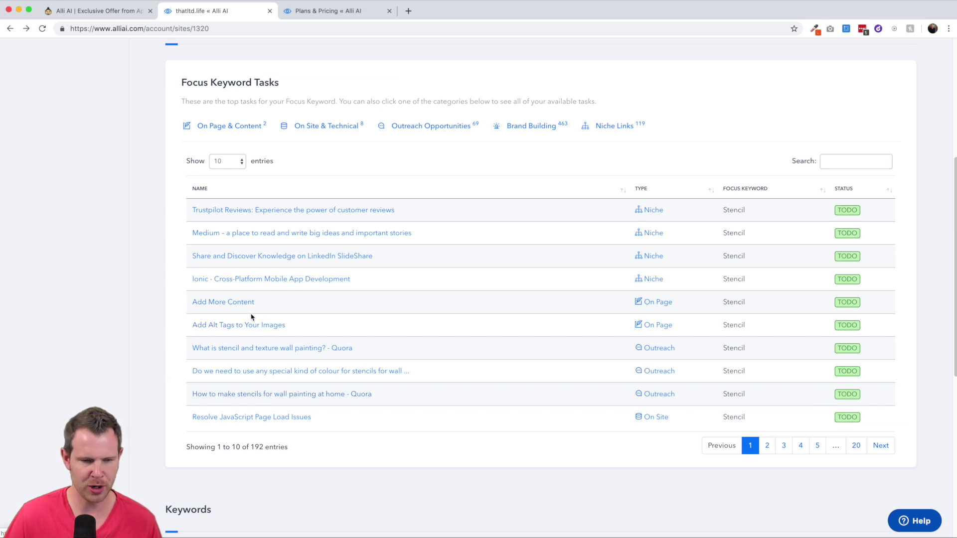
click(223, 302)
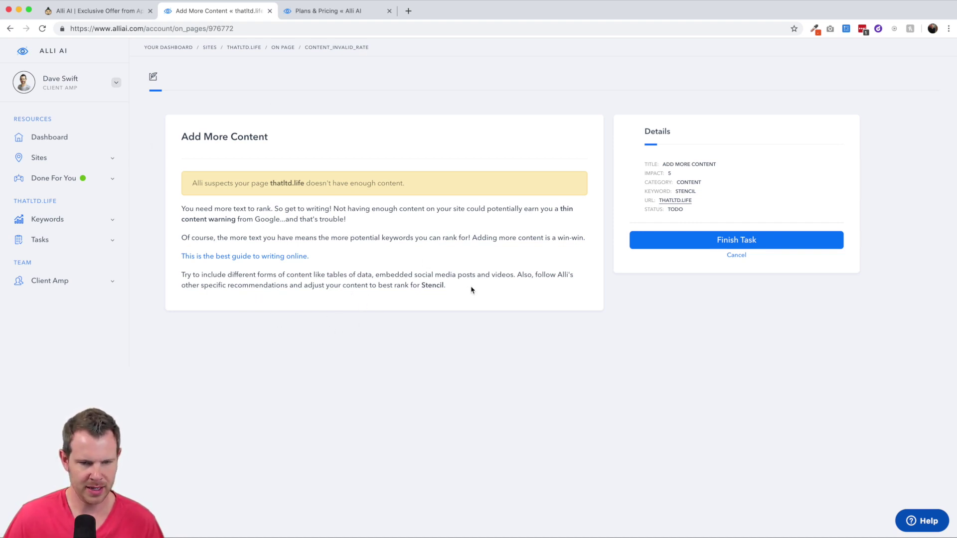
drag(446, 285, 419, 285)
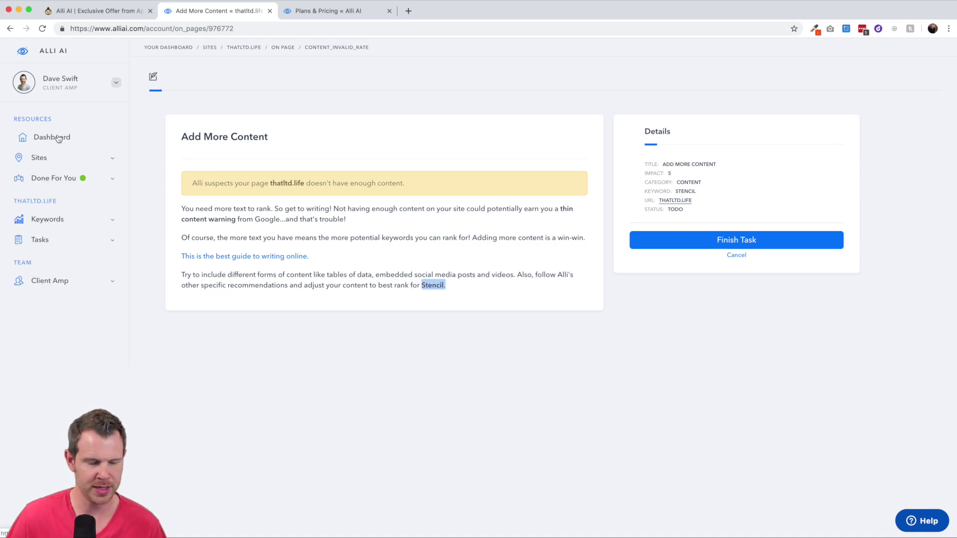
Return to the thatltd.life overview and open its On Site & Technical tasks.
mouse_move(48, 271)
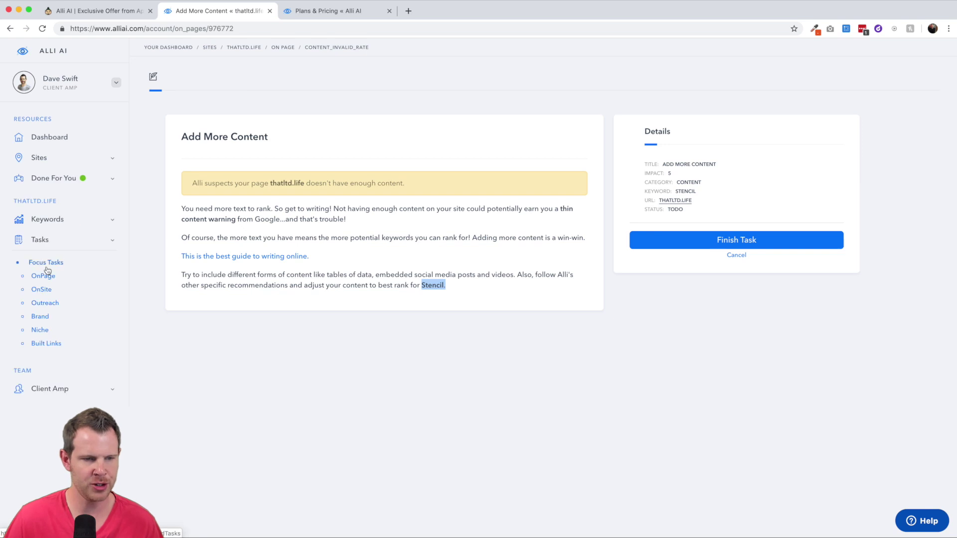
click(208, 111)
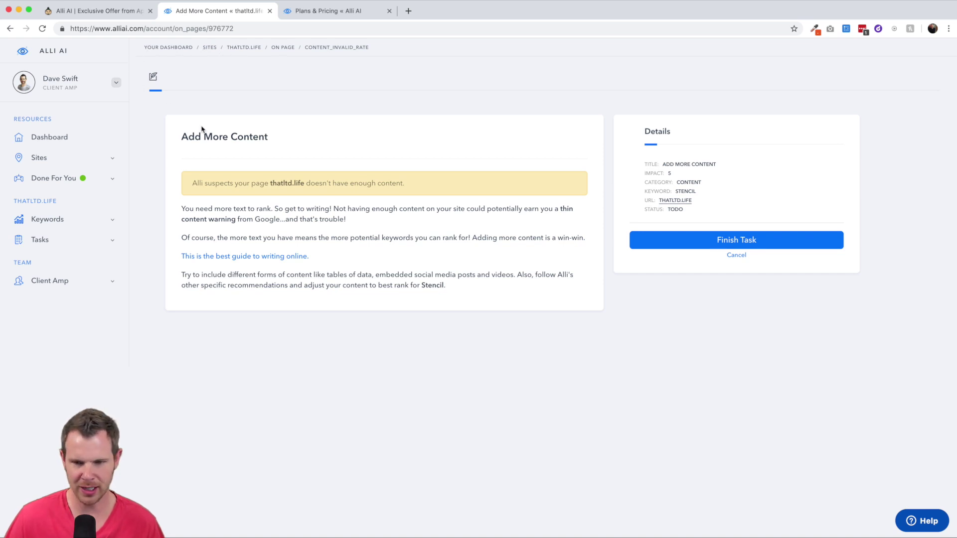
click(245, 50)
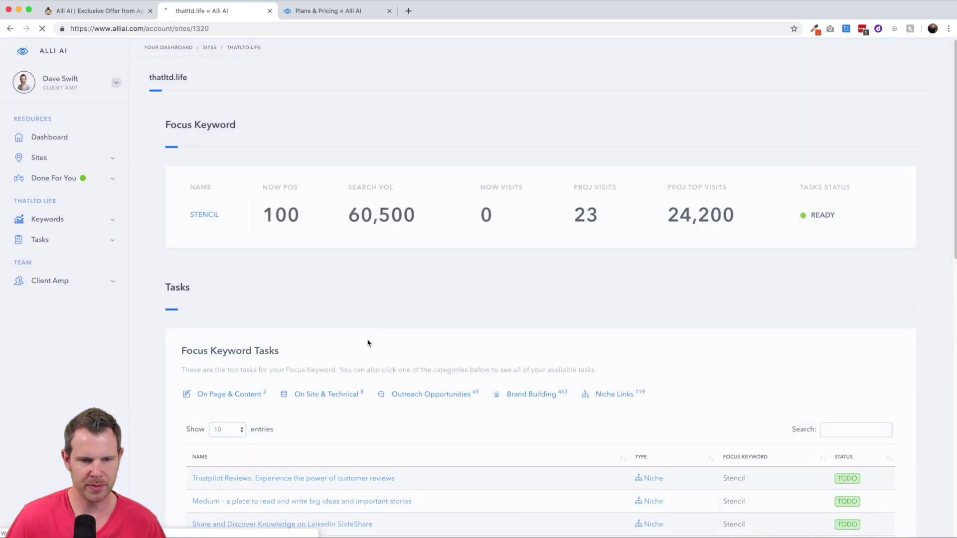
scroll(394, 351, down, 3)
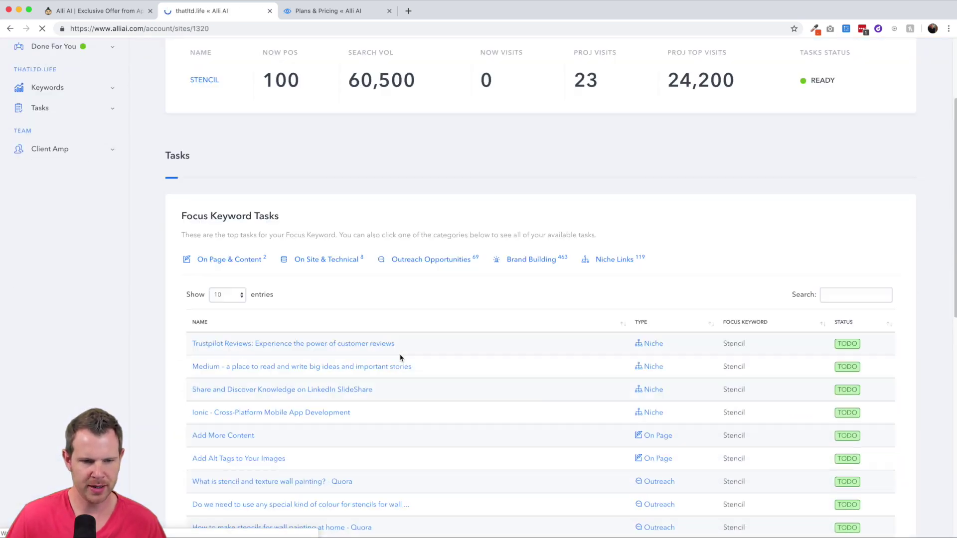
click(324, 264)
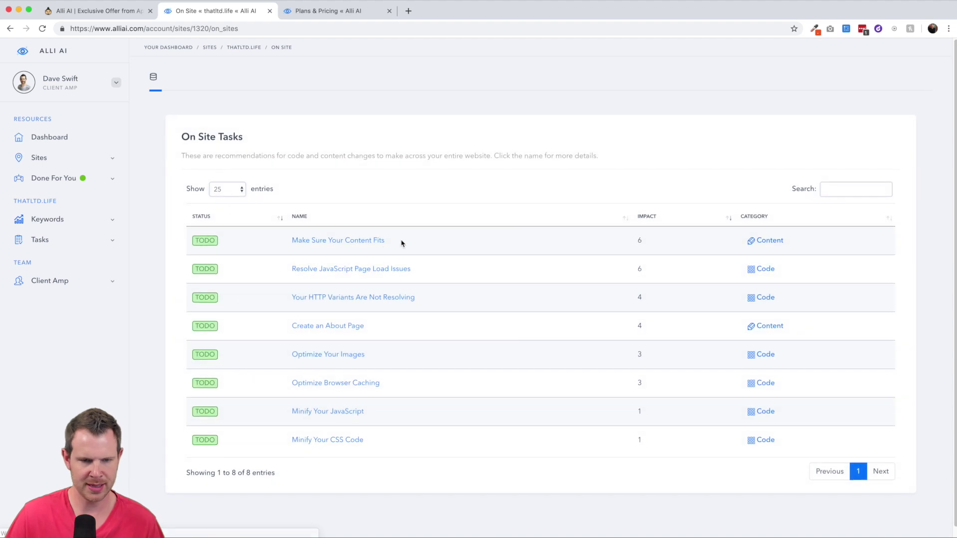
Open the Make Sure Your Content Fits task and read its recommendation and example elements.
click(343, 242)
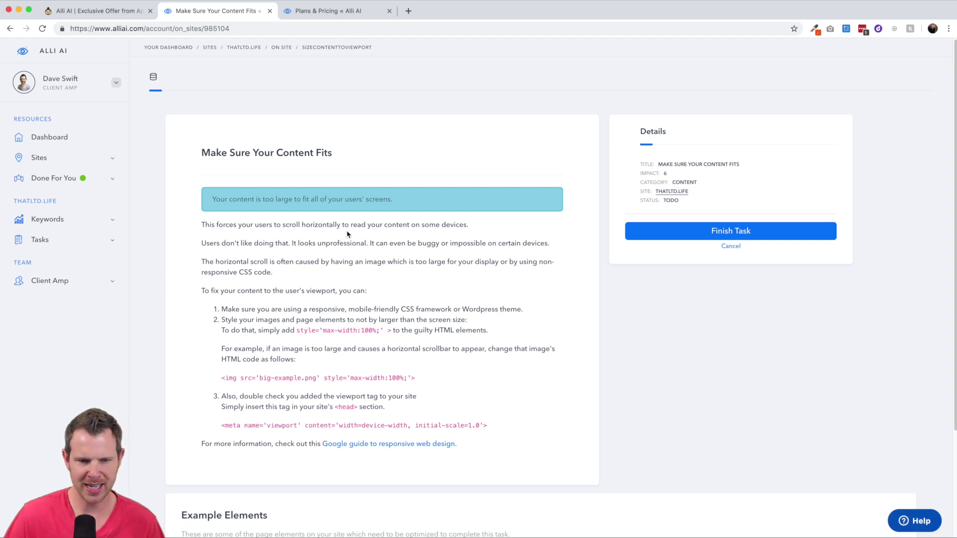
scroll(387, 241, down, 5)
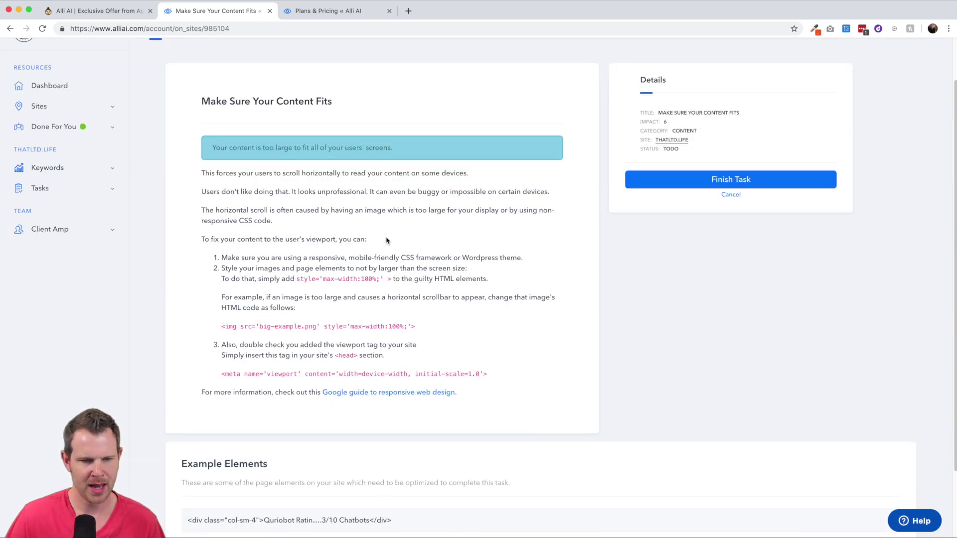
scroll(386, 237, down, 1)
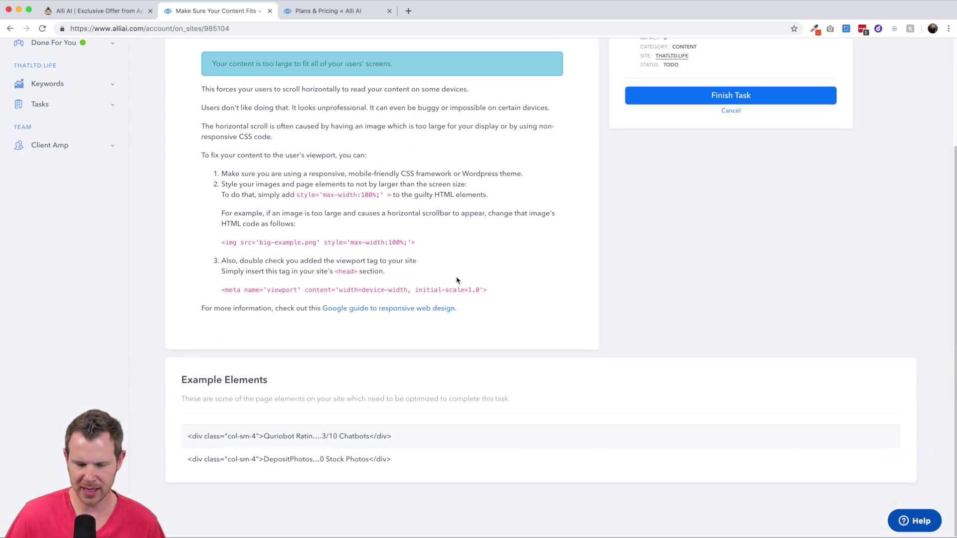
scroll(424, 264, up, 2)
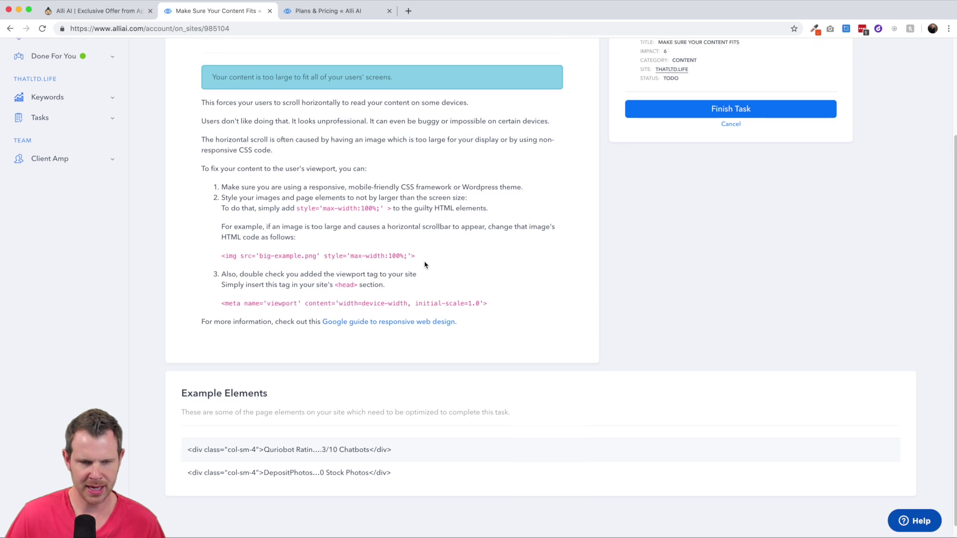
scroll(424, 265, up, 2)
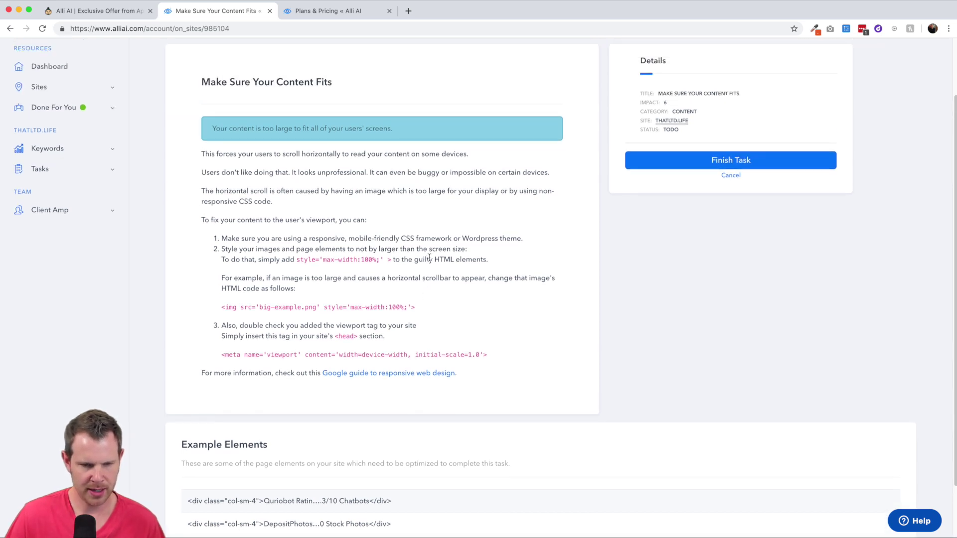
scroll(429, 257, up, 4)
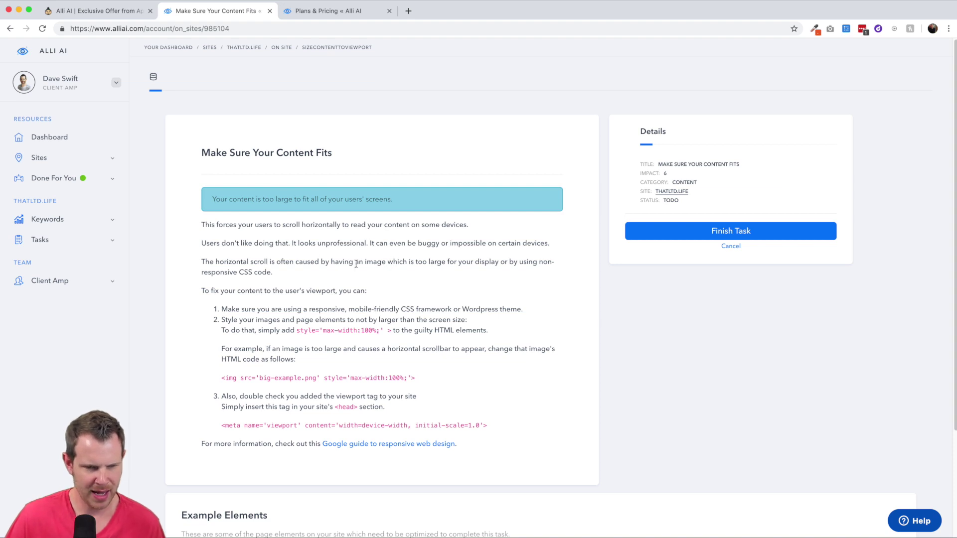
Compare the task's Quriobot and DepositPhotos example elements with the latest review videos on the thatltd.life homepage.
scroll(382, 253, down, 5)
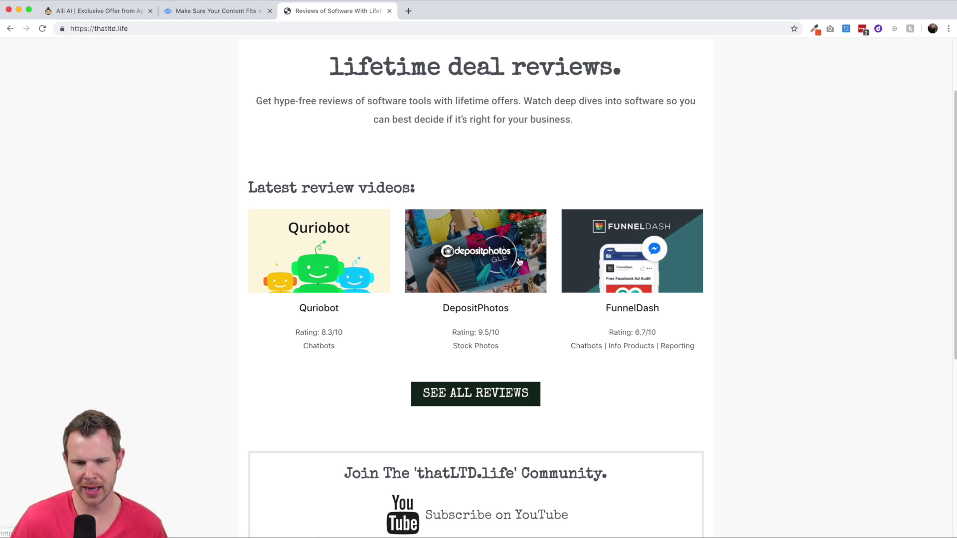
click(235, 10)
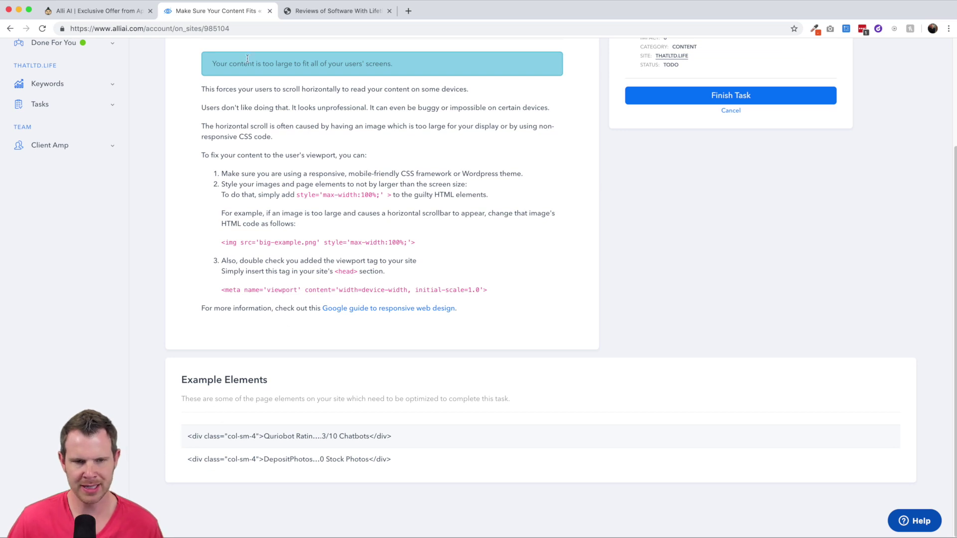
click(327, 11)
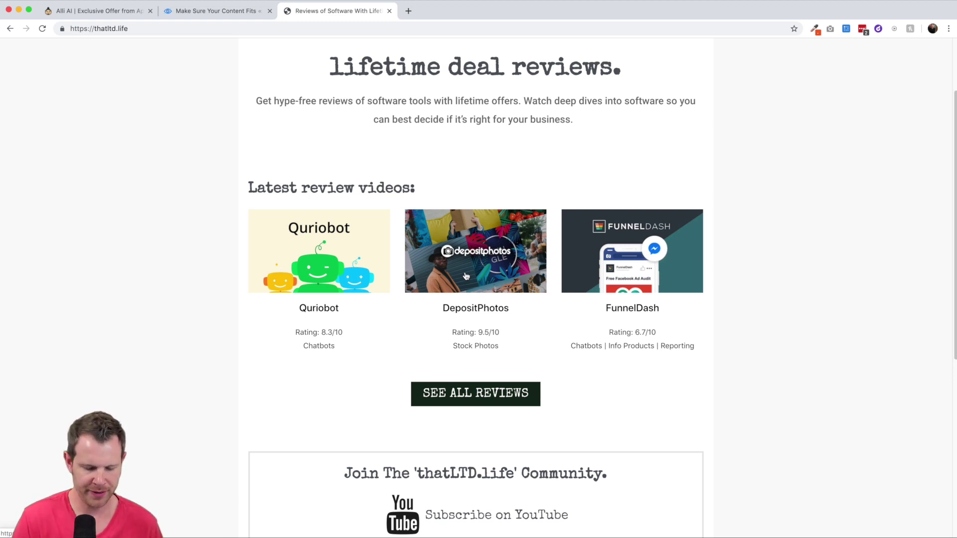
Open the browser's developer tools and check the thatltd.life homepage in the iPhone X device preview.
key(super+alt+j)
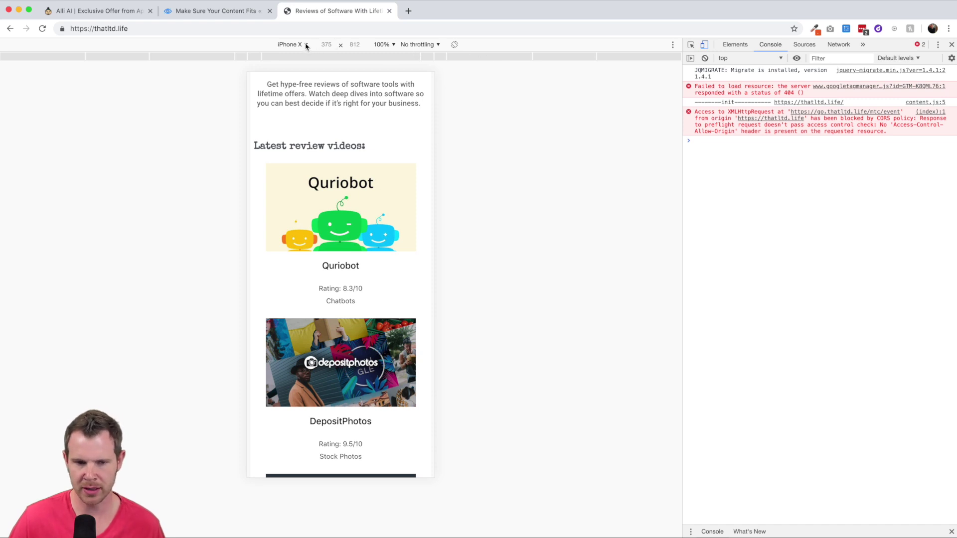
scroll(345, 372, down, 4)
scroll(344, 372, up, 6)
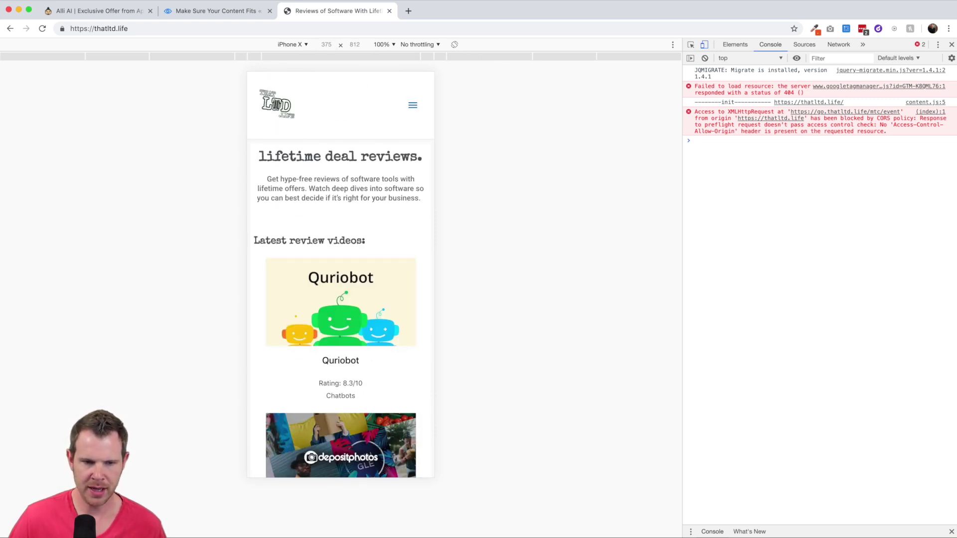
Switch the device preview to iPad Pro and check how the homepage content fits.
click(302, 44)
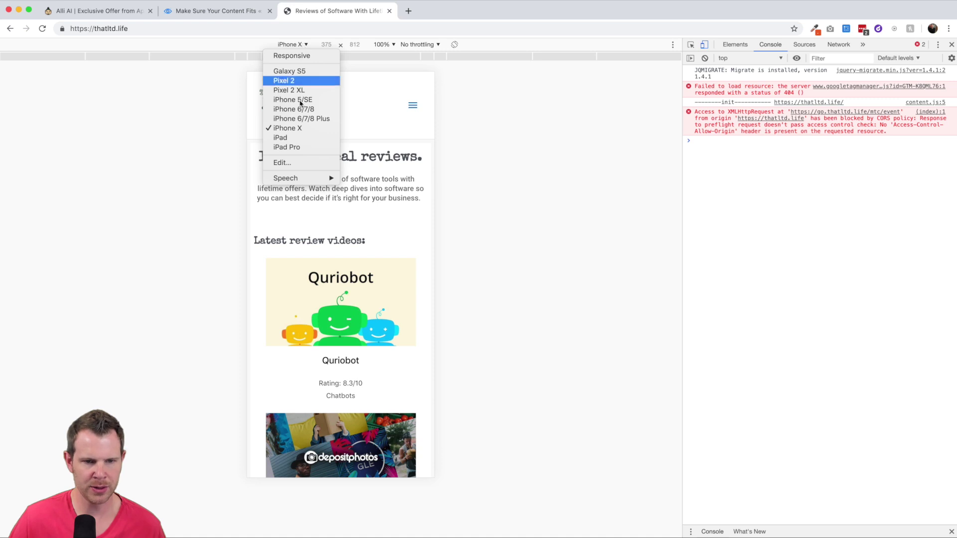
click(304, 148)
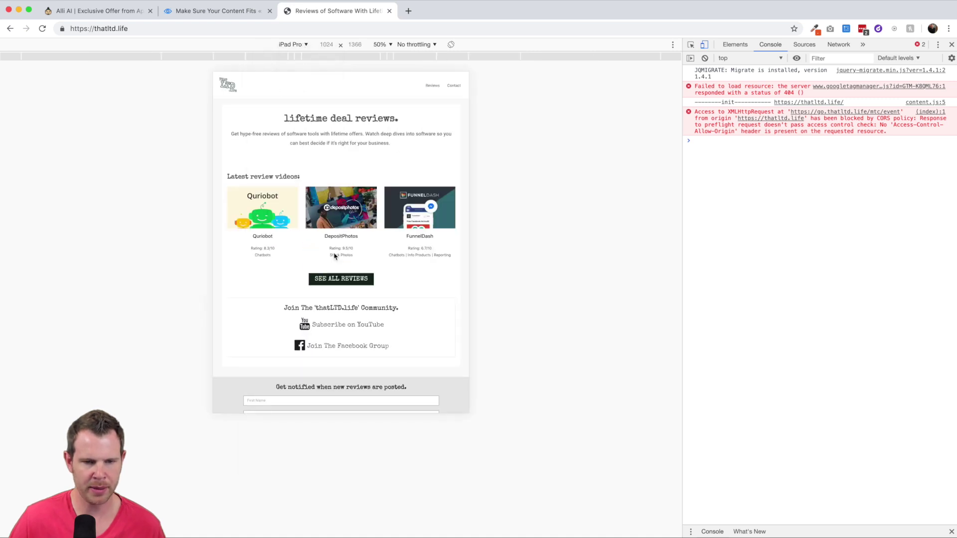
scroll(333, 255, down, 3)
scroll(334, 257, up, 3)
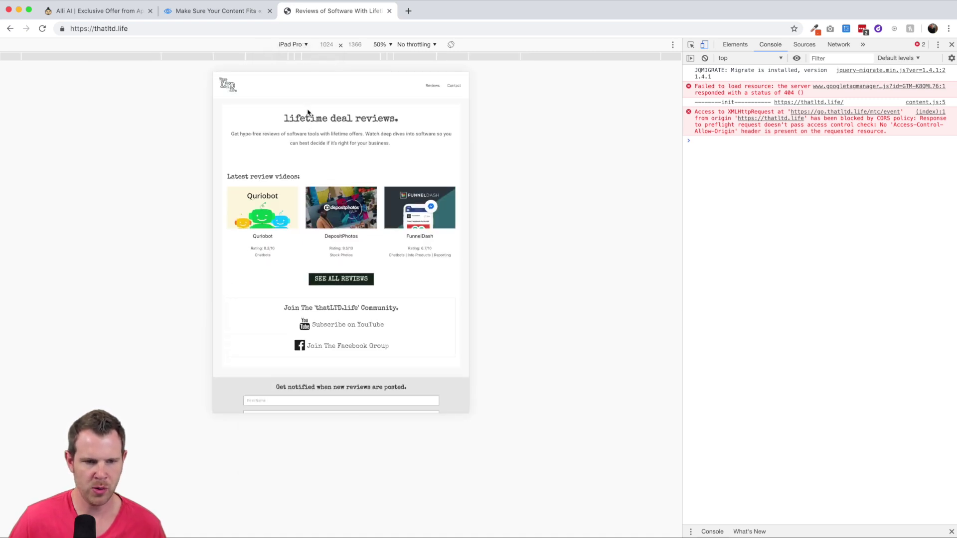
Switch the device preview to Galaxy S5 and check the homepage down to the community links.
click(299, 45)
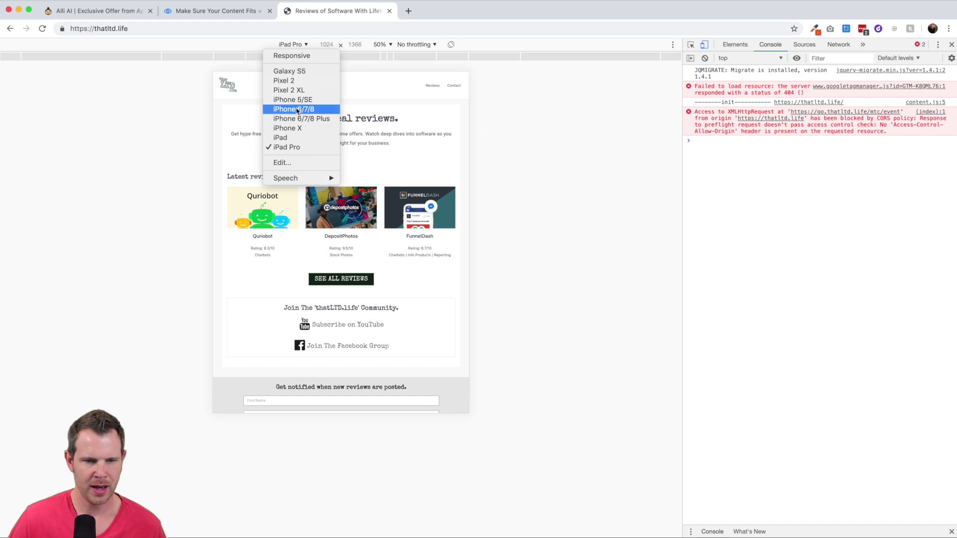
click(303, 74)
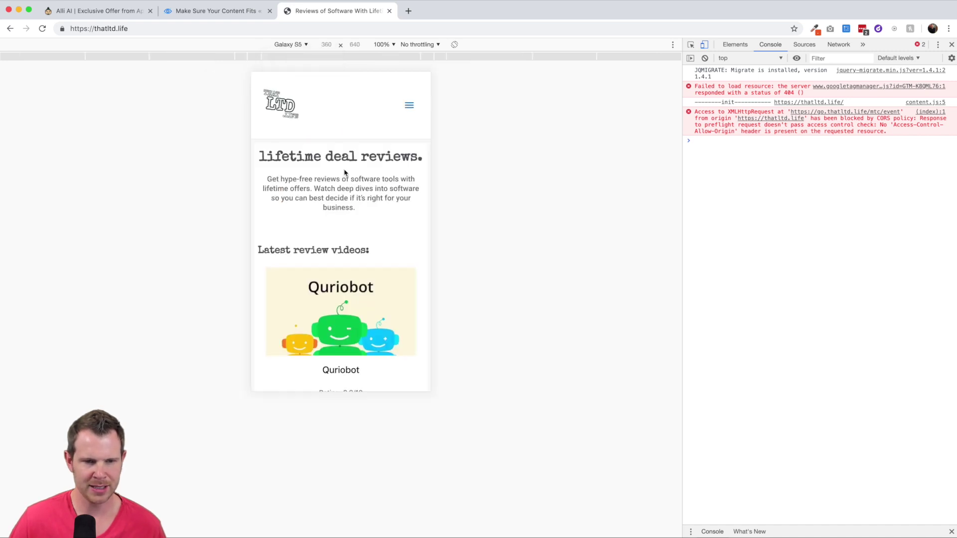
scroll(369, 200, down, 6)
scroll(357, 218, down, 5)
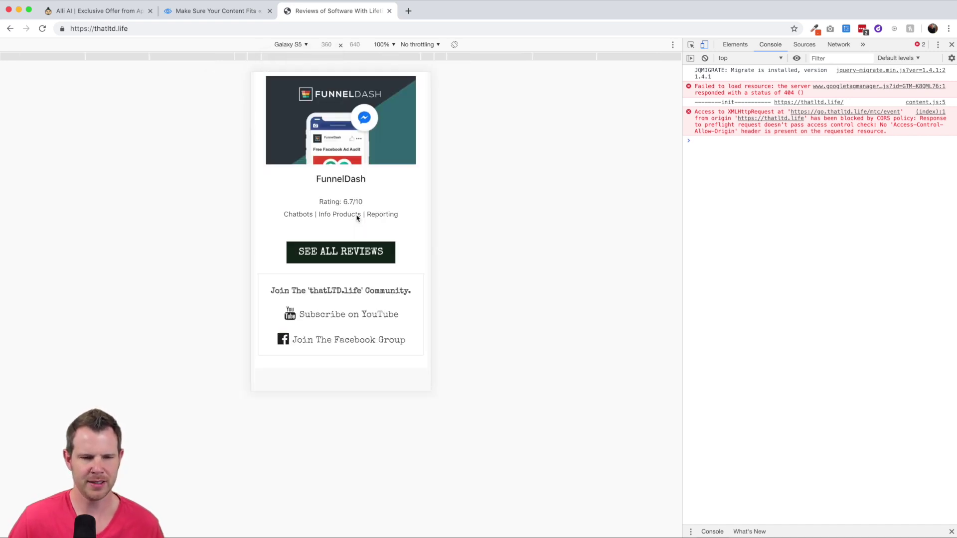
scroll(357, 218, up, 10)
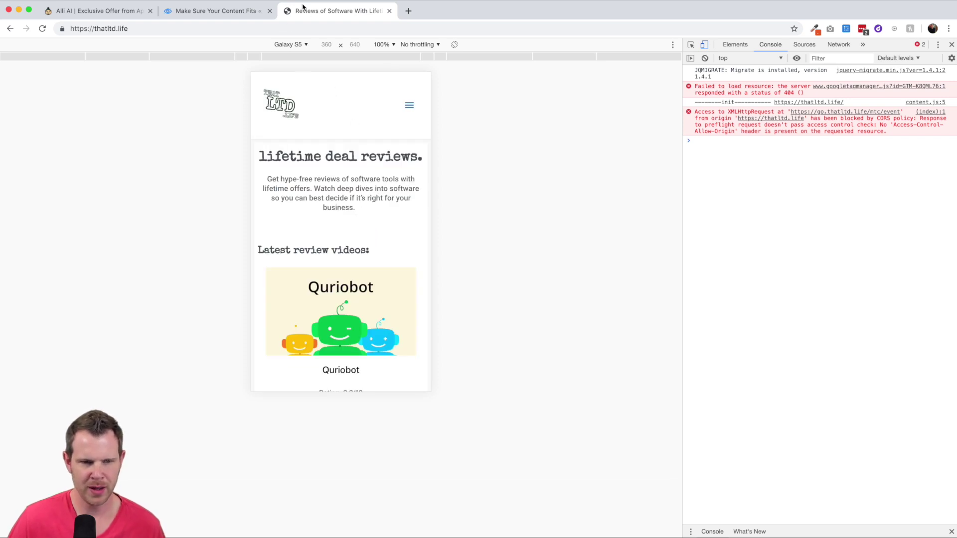
Go back to Alli AI and return from the content fit task to the On Site Tasks list.
click(215, 11)
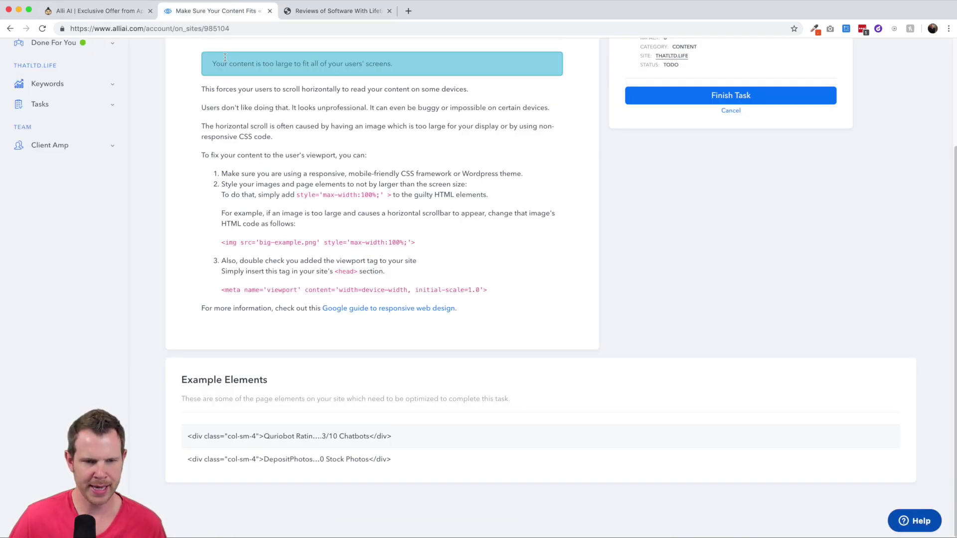
click(10, 29)
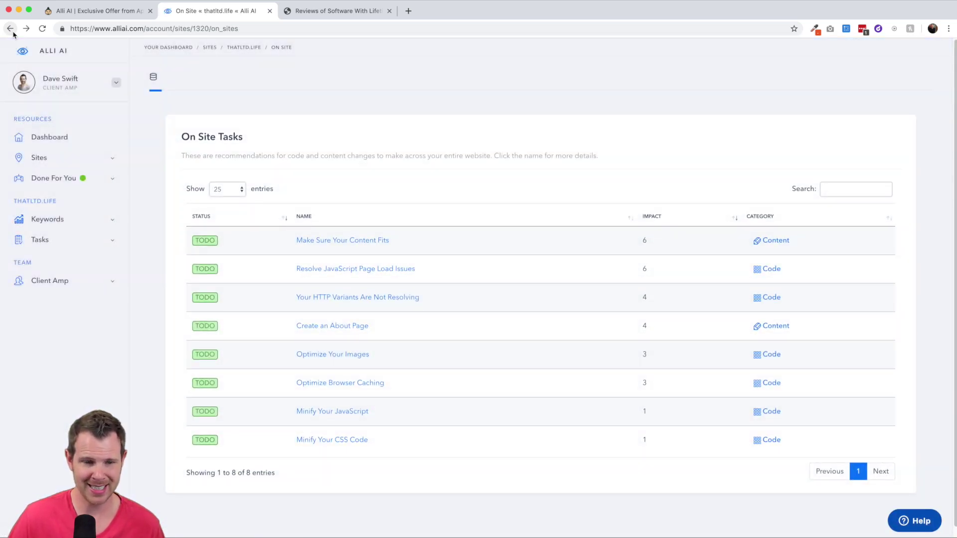
scroll(248, 134, down, 1)
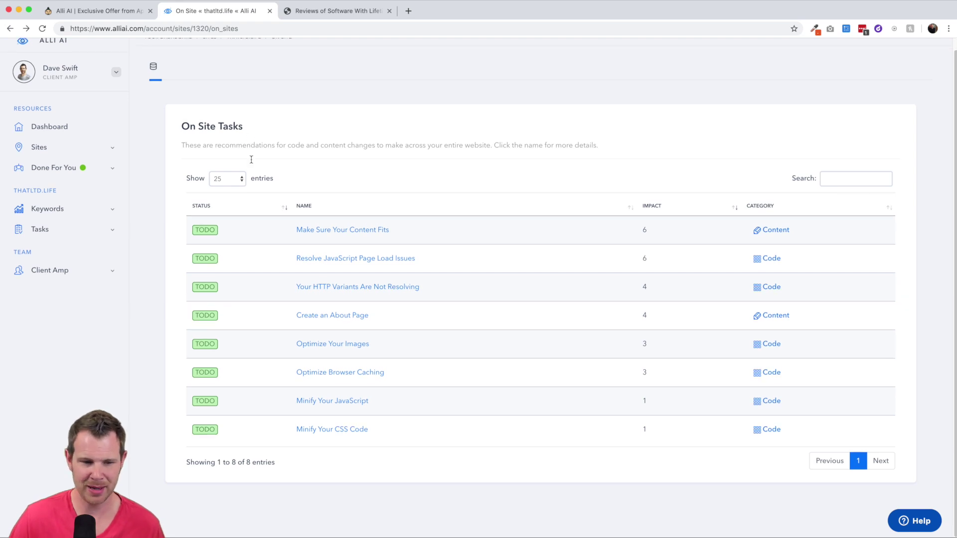
scroll(324, 229, up, 1)
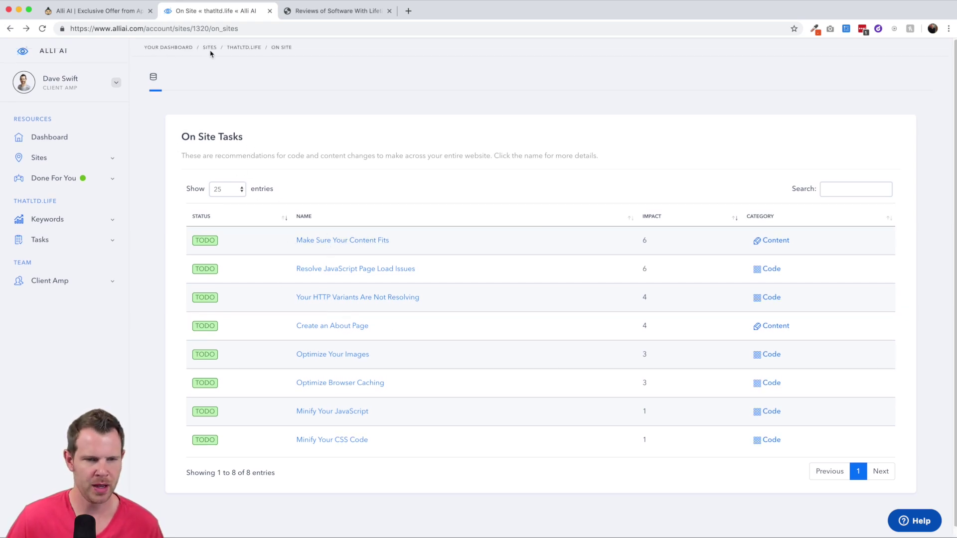
Return to the thatltd.life overview, open its Outreach Opportunities and look through the suggested outreach links.
click(242, 47)
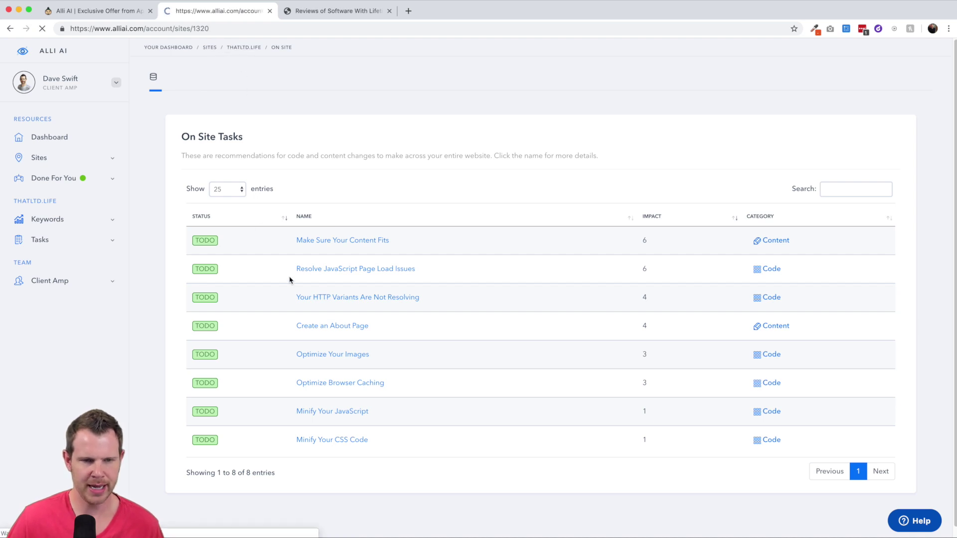
scroll(349, 319, down, 3)
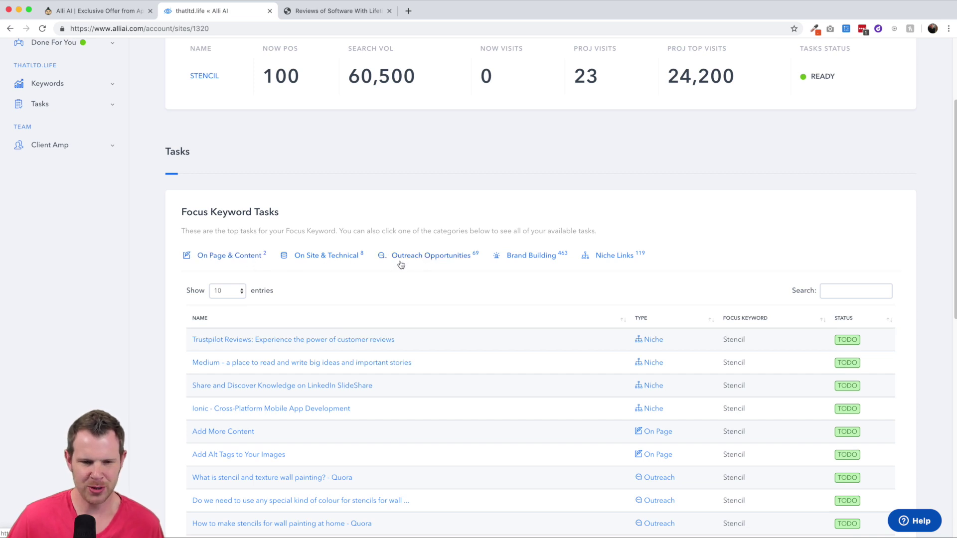
click(425, 260)
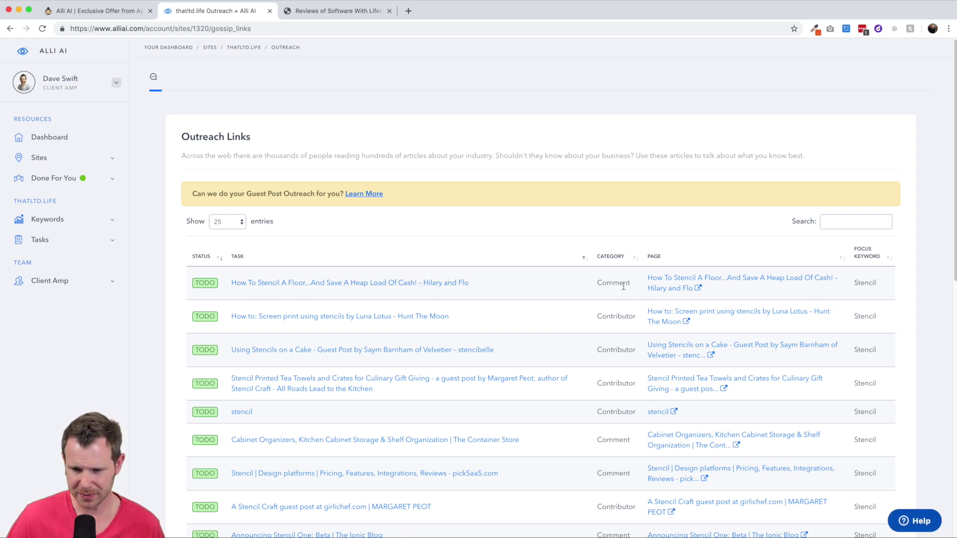
scroll(659, 316, down, 5)
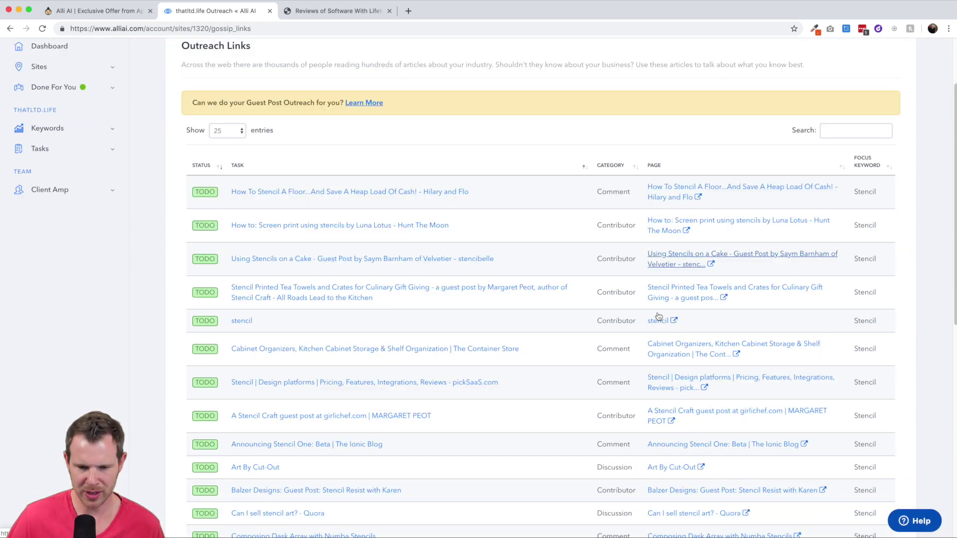
scroll(659, 316, down, 4)
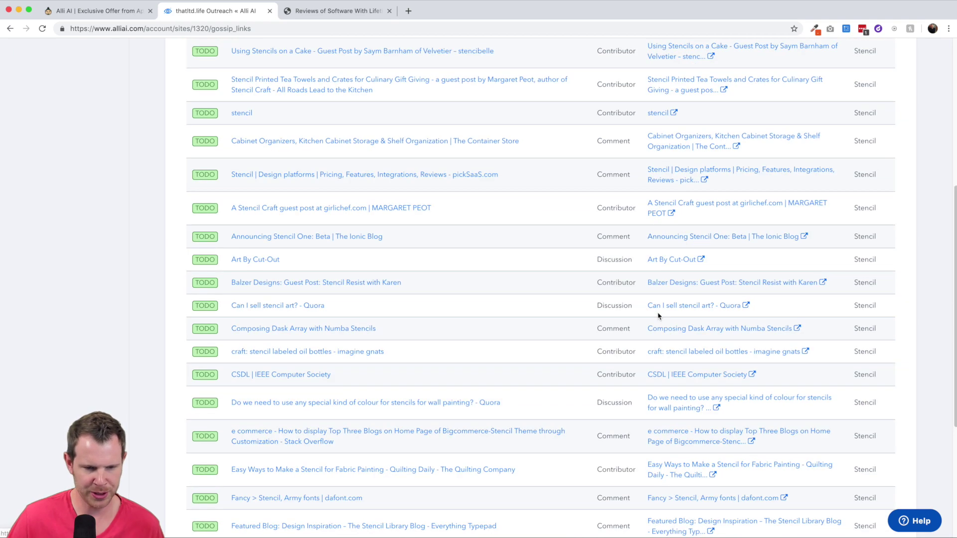
scroll(658, 317, up, 9)
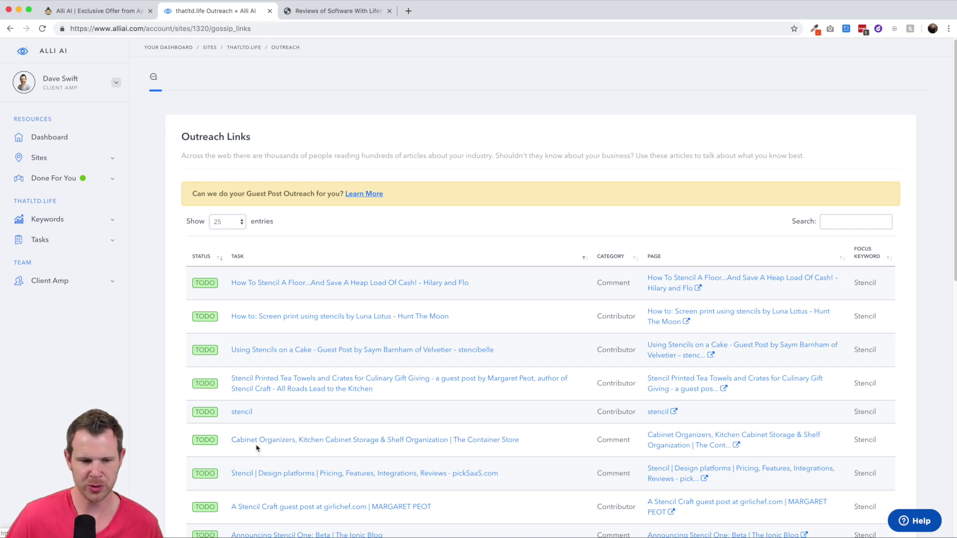
Open the stencil contributor outreach task, read its link instructions and highlight the pitch email template.
click(242, 413)
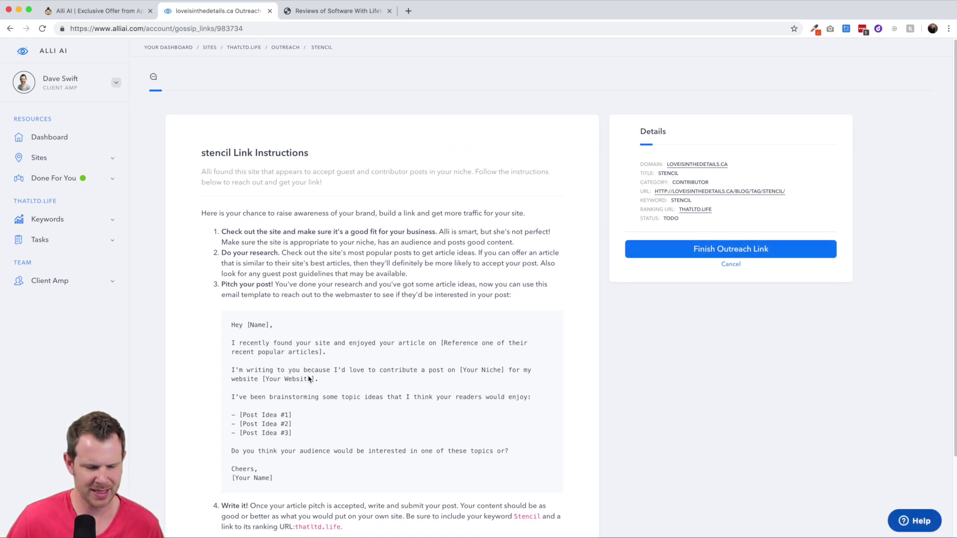
scroll(290, 388, down, 3)
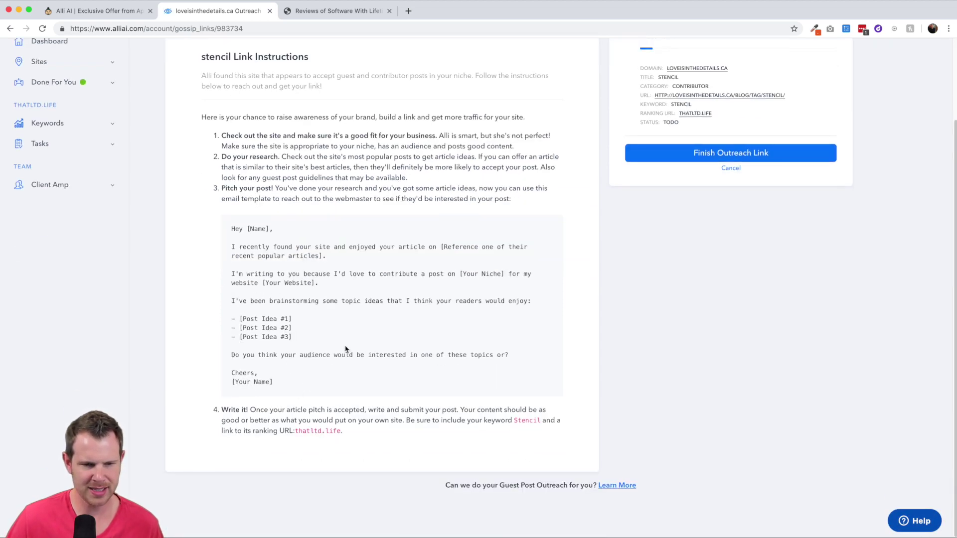
drag(294, 389, 257, 247)
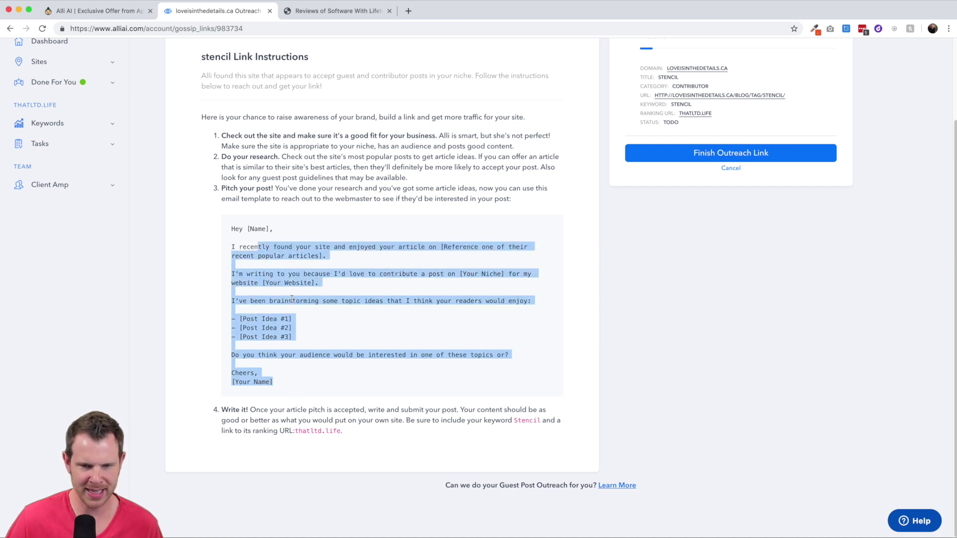
Visit the outreach task's loveisinthedetails.ca domain to judge its fit, and return to the stencil link instructions.
click(683, 70)
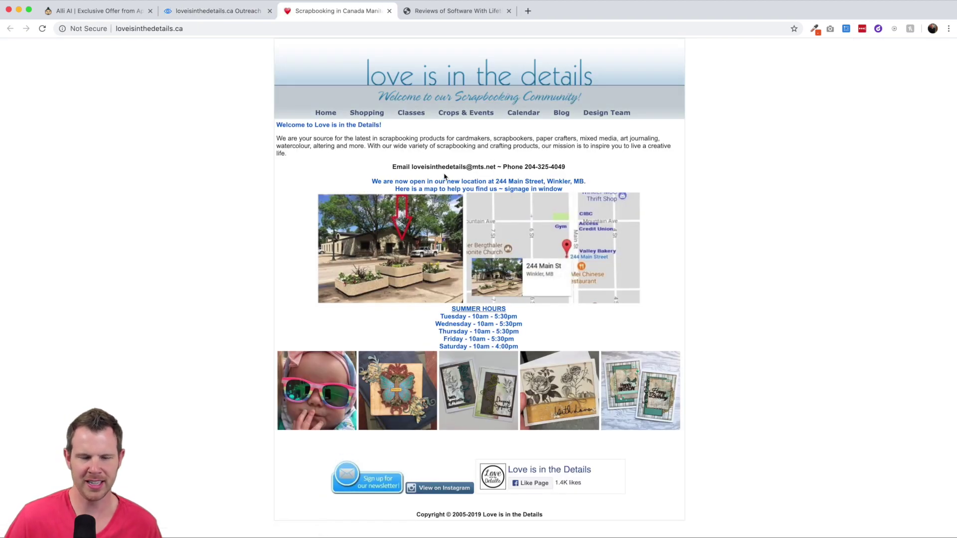
click(224, 11)
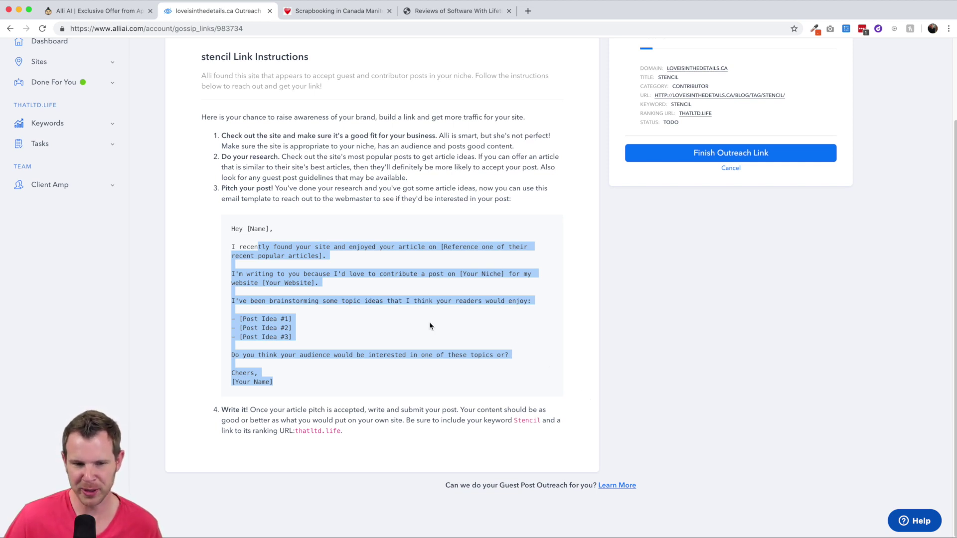
click(439, 259)
scroll(375, 193, up, 3)
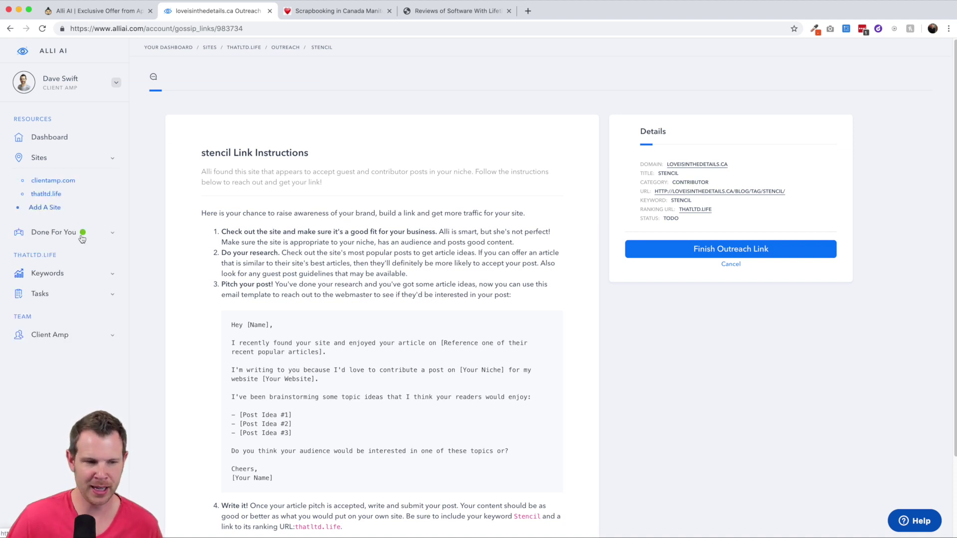
mouse_move(67, 238)
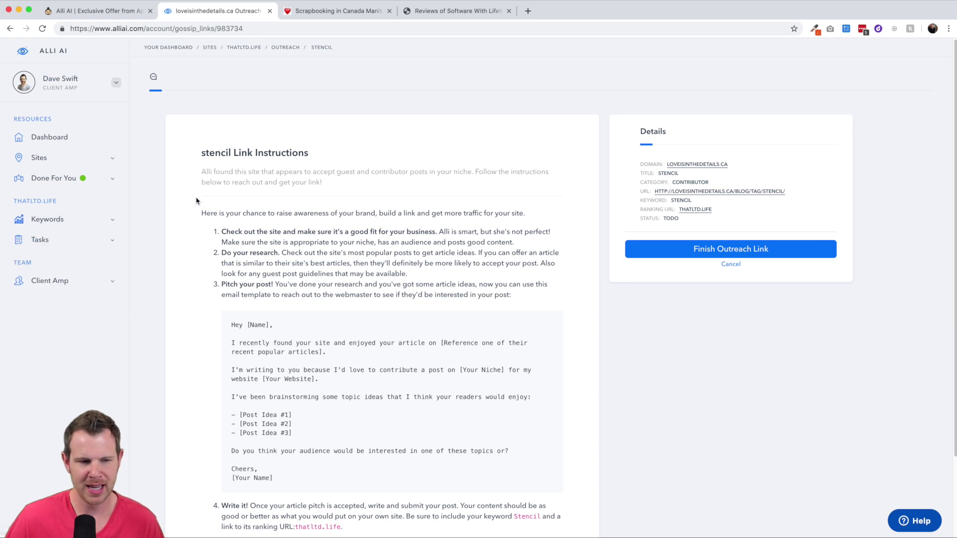
Leave the stencil link instructions and reopen the thatltd.life overview by way of the team dashboard.
mouse_move(65, 218)
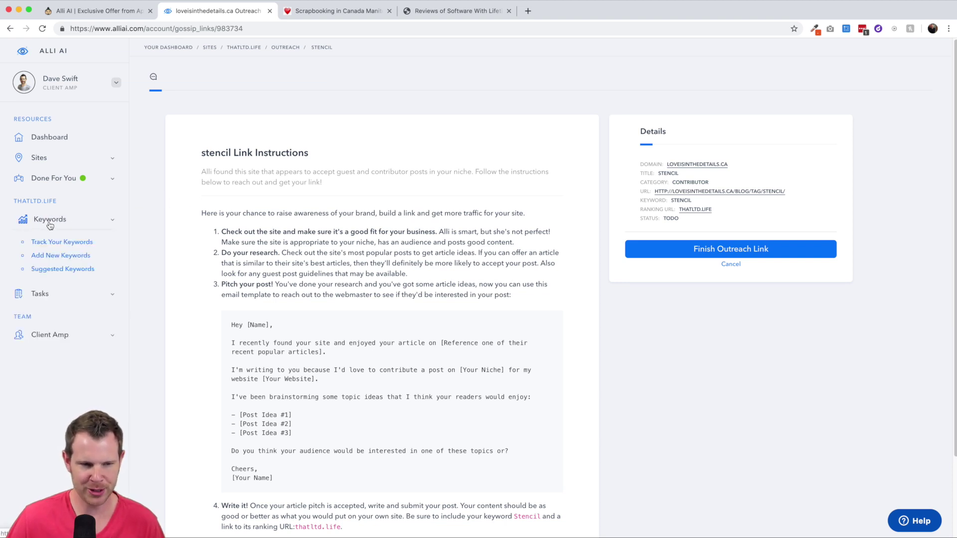
click(56, 220)
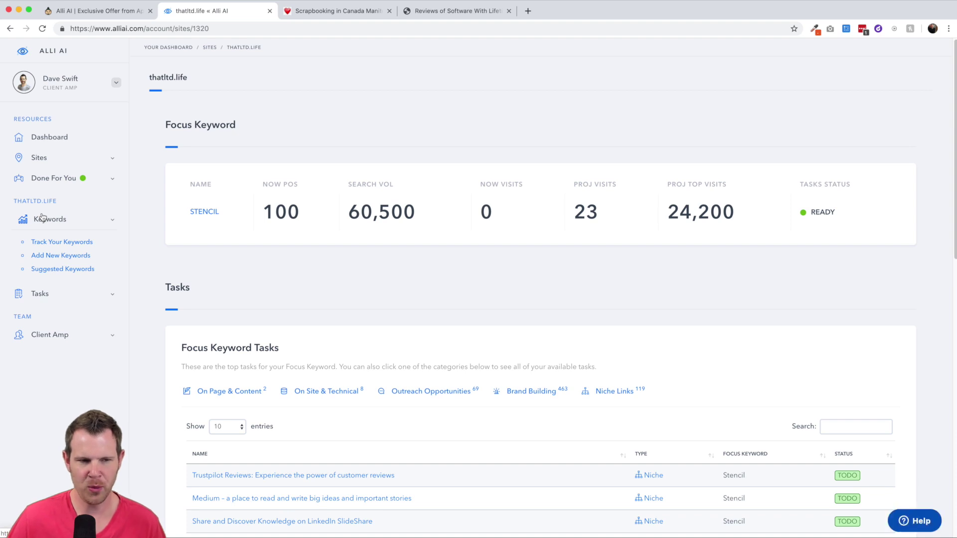
click(42, 218)
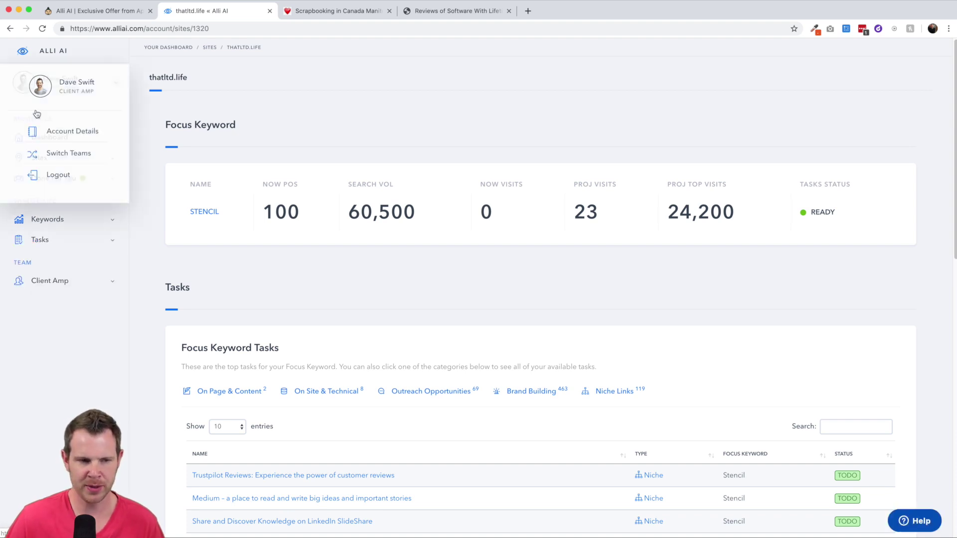
click(49, 137)
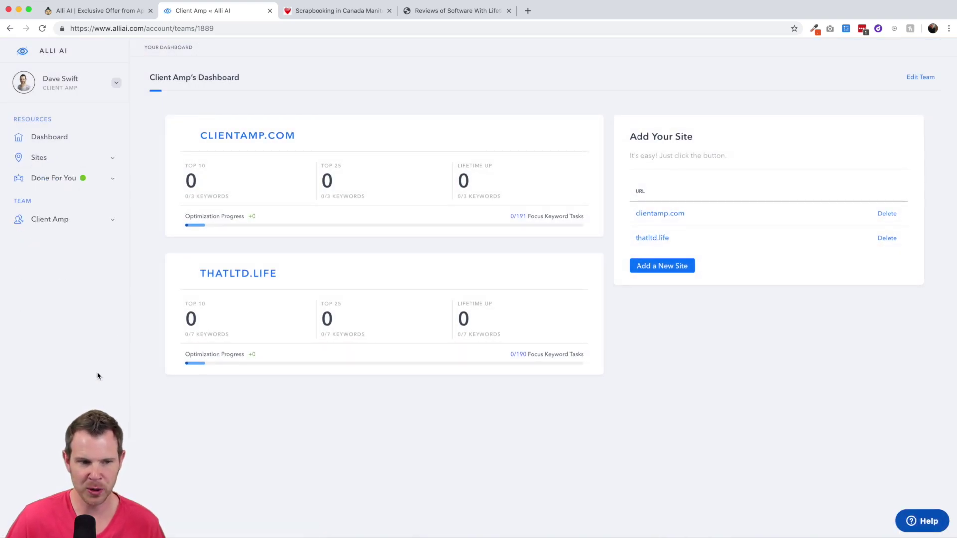
click(239, 272)
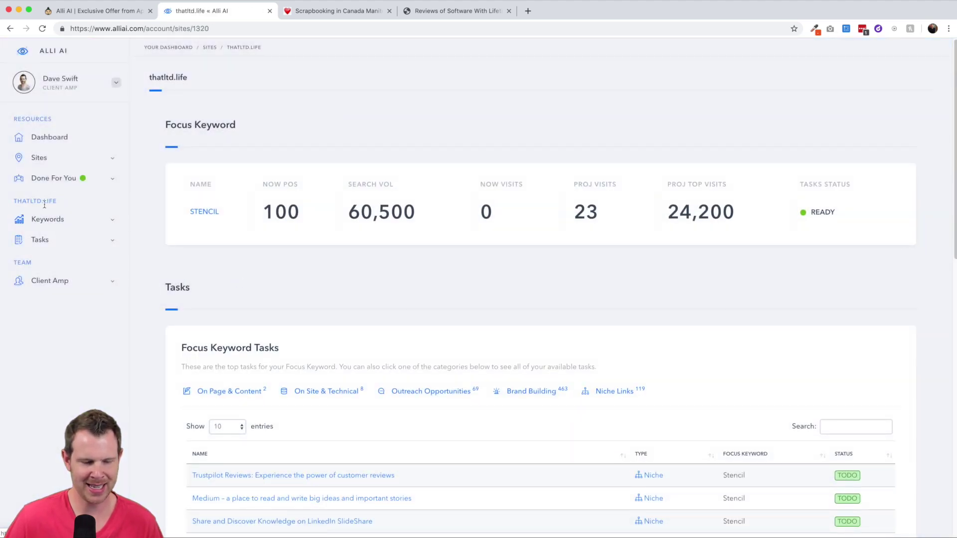
Open the Appsumo keyword from thatltd.life's keyword list and make it the site's focus keyword.
mouse_move(40, 226)
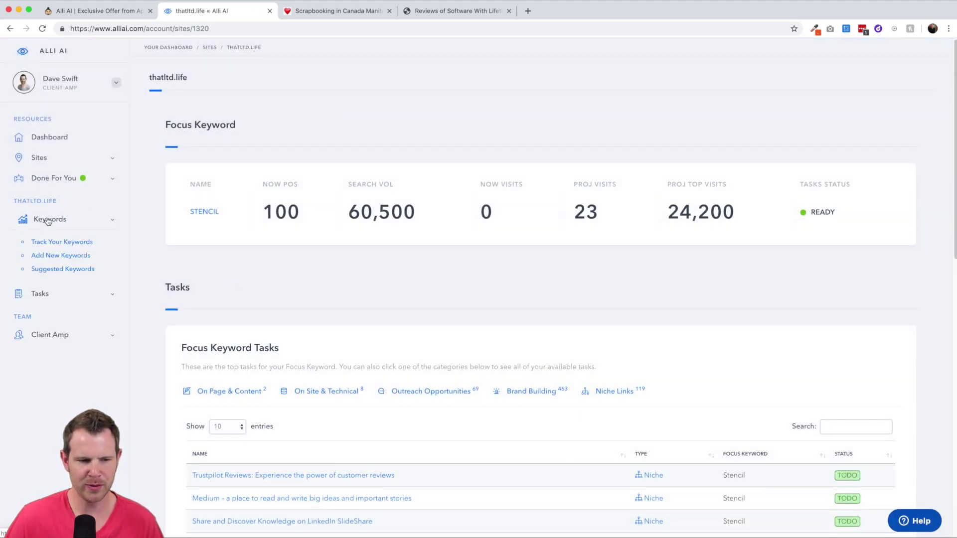
click(44, 243)
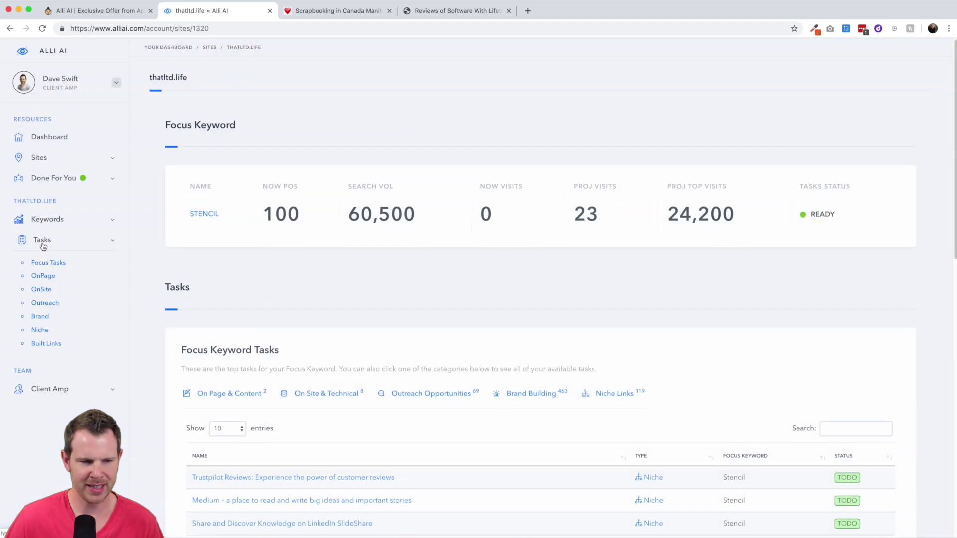
scroll(231, 246, down, 12)
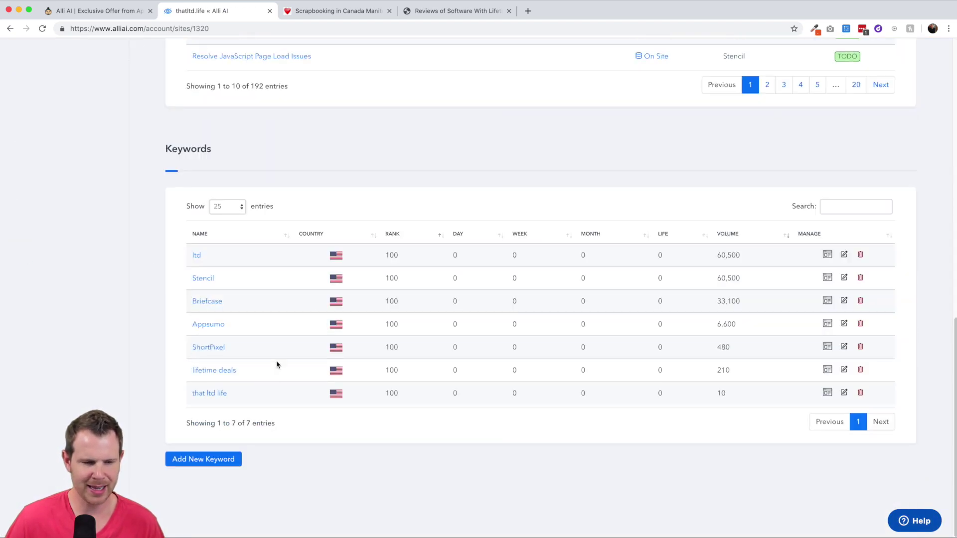
click(208, 328)
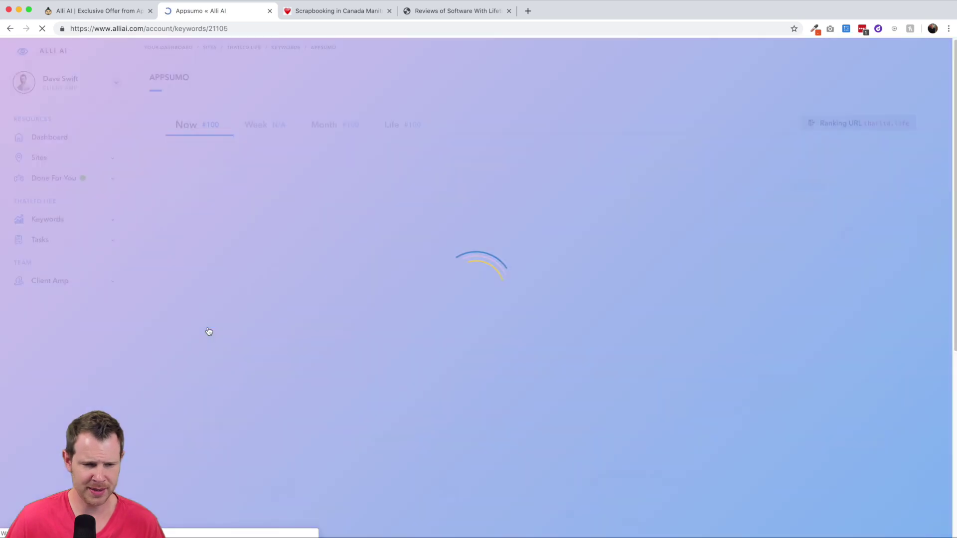
scroll(410, 379, down, 6)
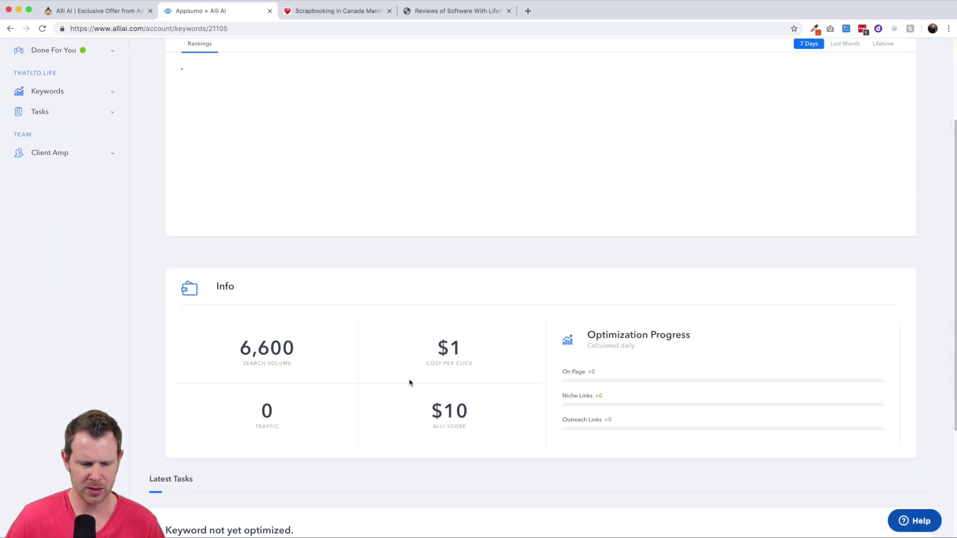
click(546, 456)
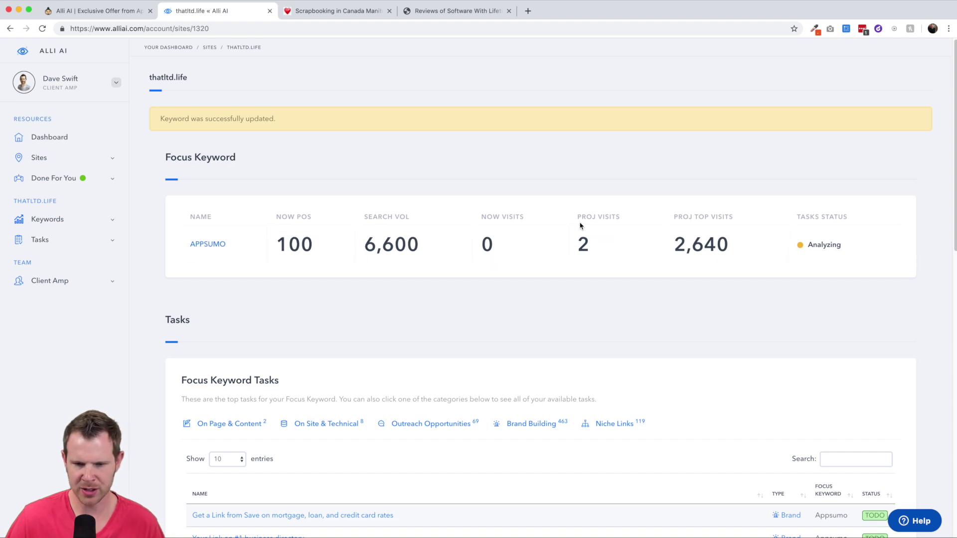
Review the Appsumo focus keyword's projections and task status, and check which focus keyword the Outreach Opportunities links use.
mouse_move(681, 216)
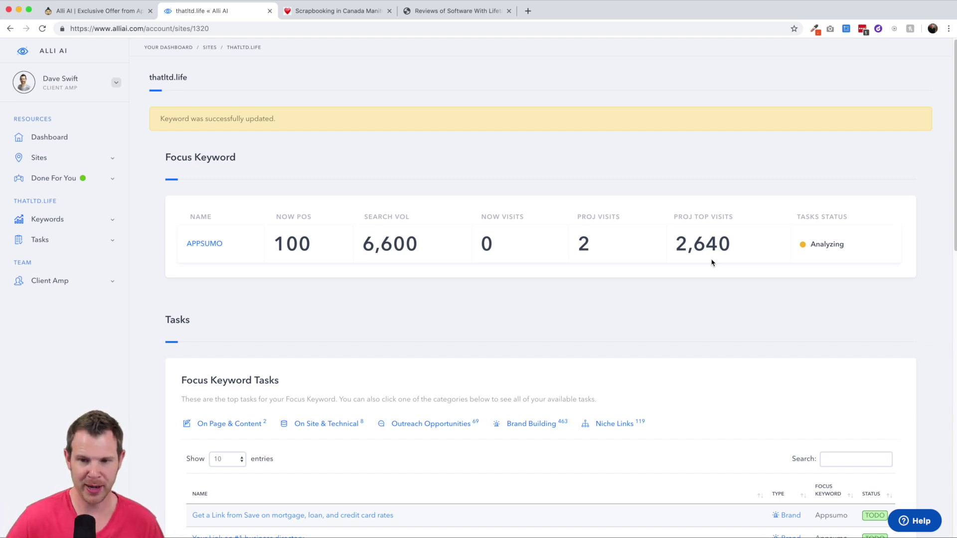
scroll(666, 344, down, 2)
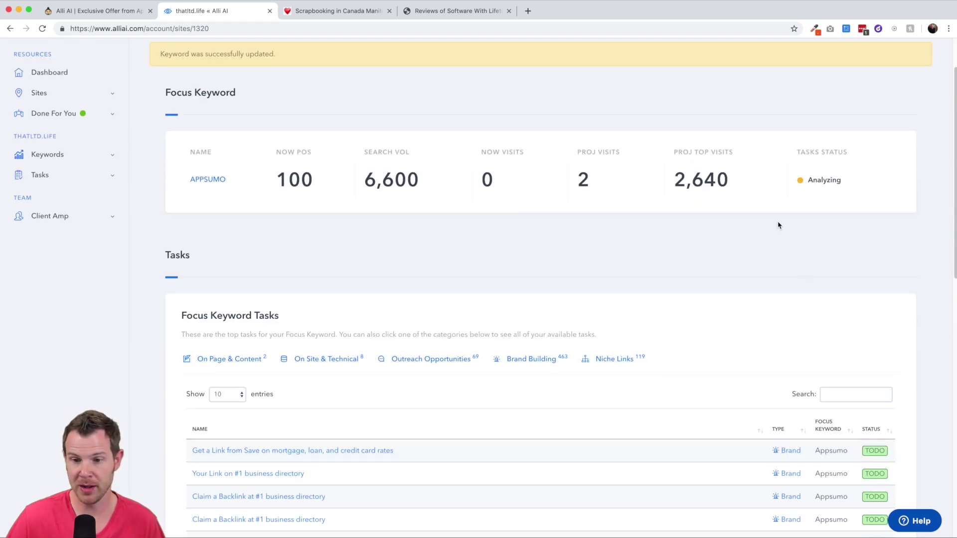
mouse_move(827, 180)
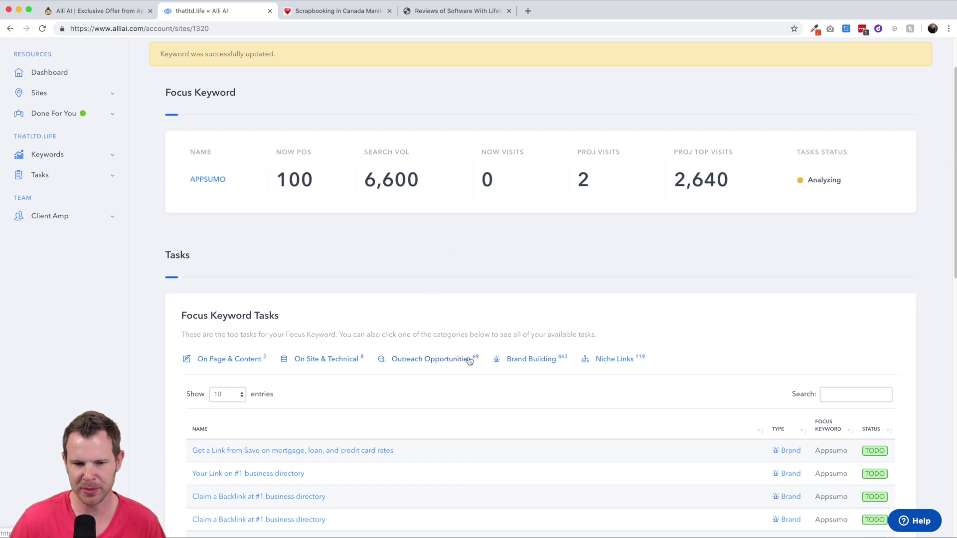
click(469, 359)
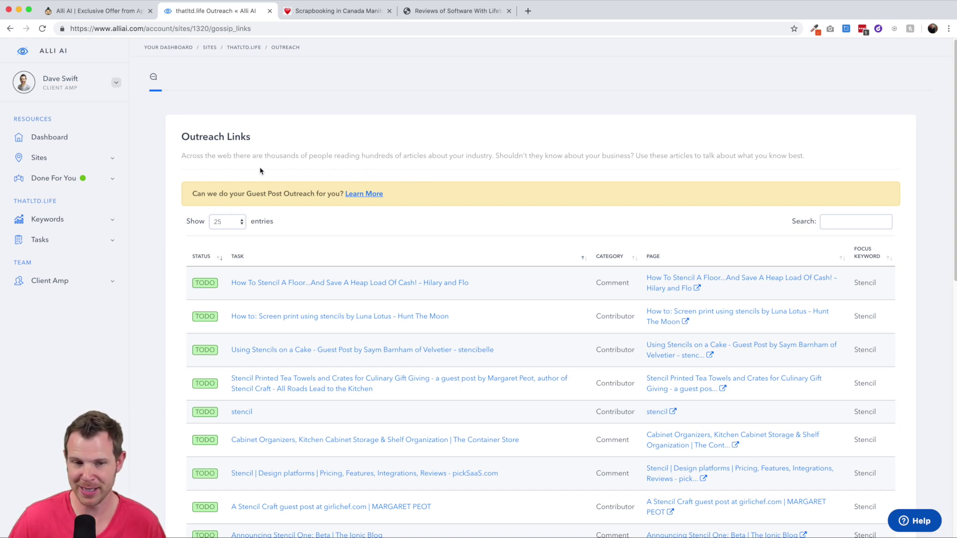
mouse_move(70, 184)
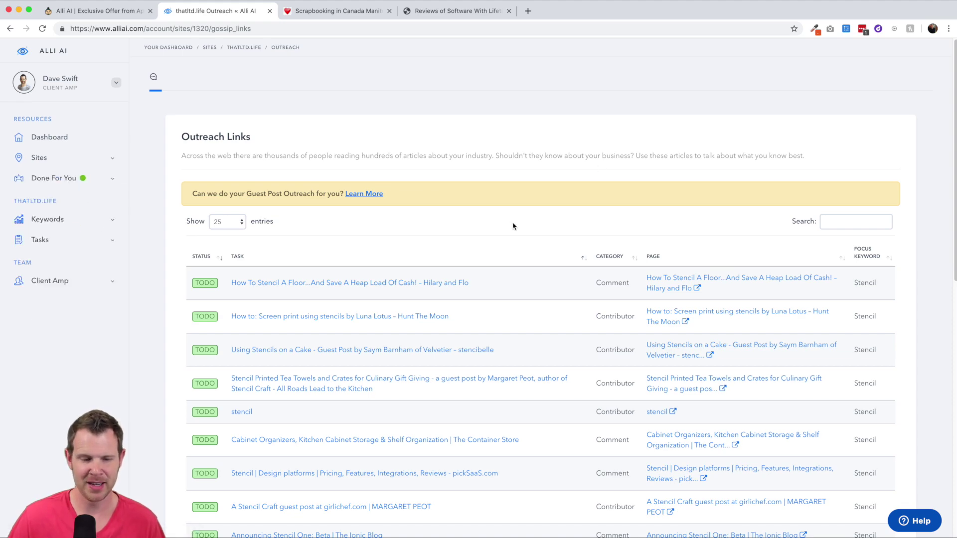
scroll(529, 232, down, 3)
scroll(539, 234, down, 5)
scroll(534, 269, up, 8)
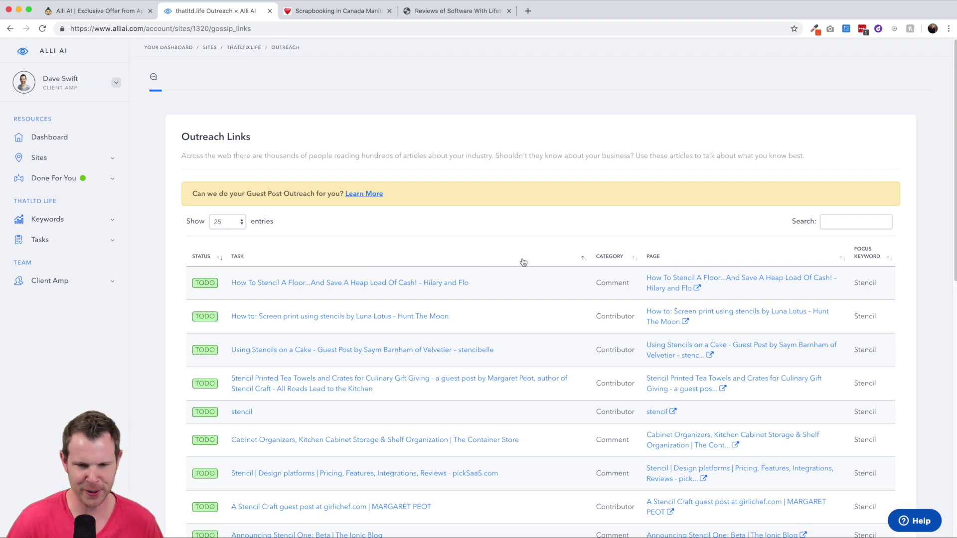
scroll(500, 230, down, 1)
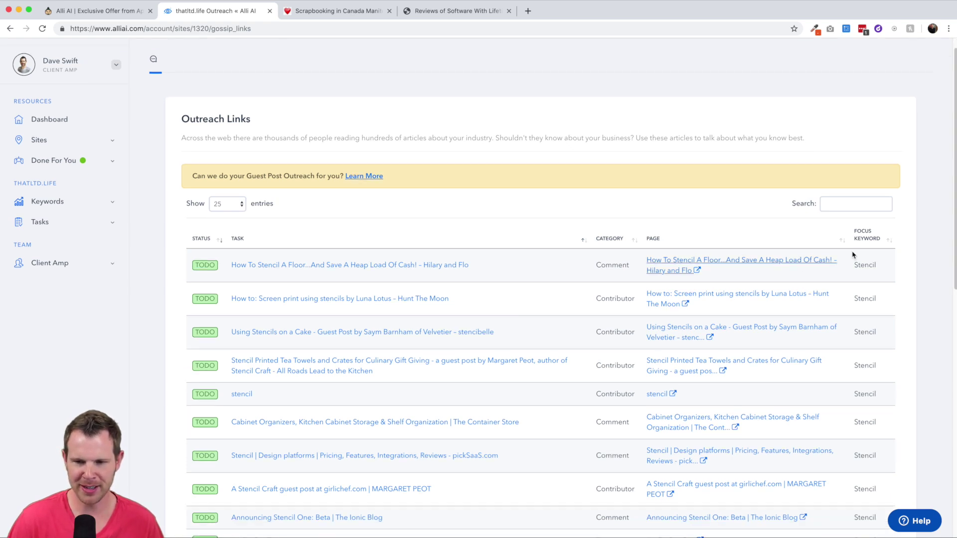
scroll(462, 212, up, 1)
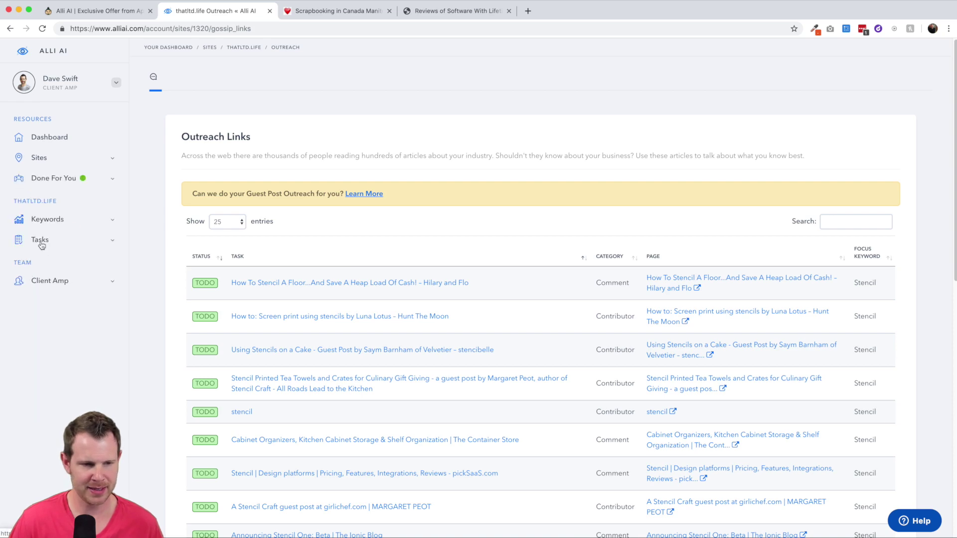
View the recommended keywords on thatltd.life's Add New Keywords page and return to the site overview.
mouse_move(44, 223)
click(48, 256)
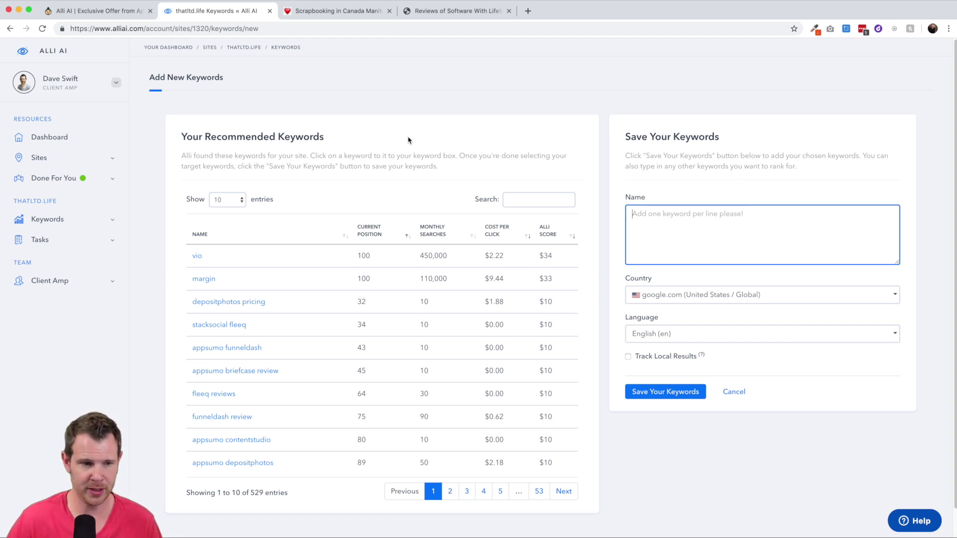
click(109, 220)
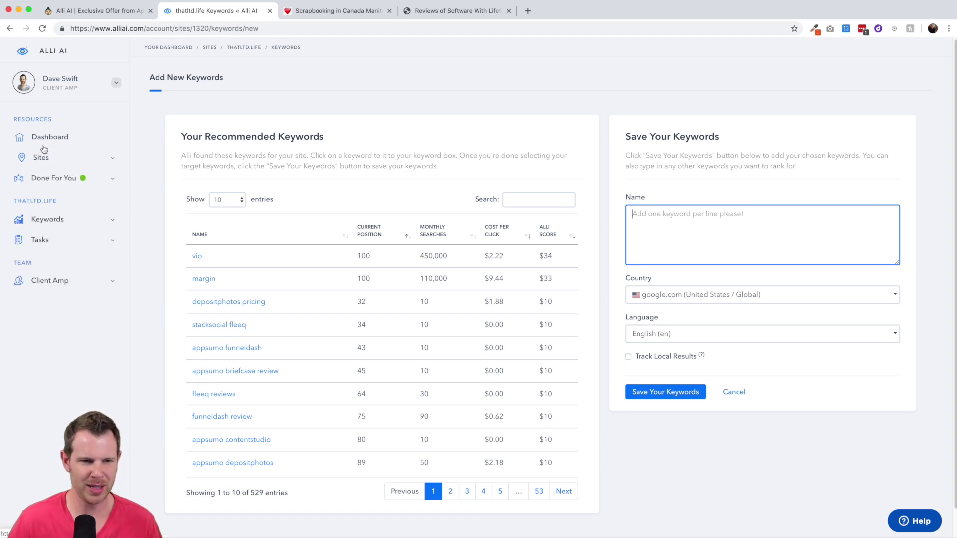
click(239, 48)
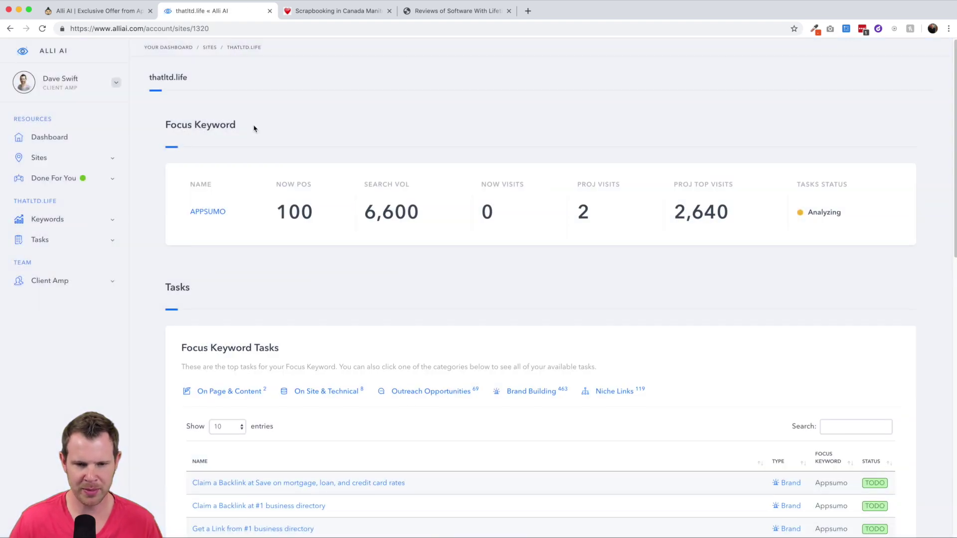
Open thatltd.life's Brand Building tasks and look through the suggested brand link domains, their relevance and link types.
scroll(622, 322, down, 1)
scroll(622, 322, down, 5)
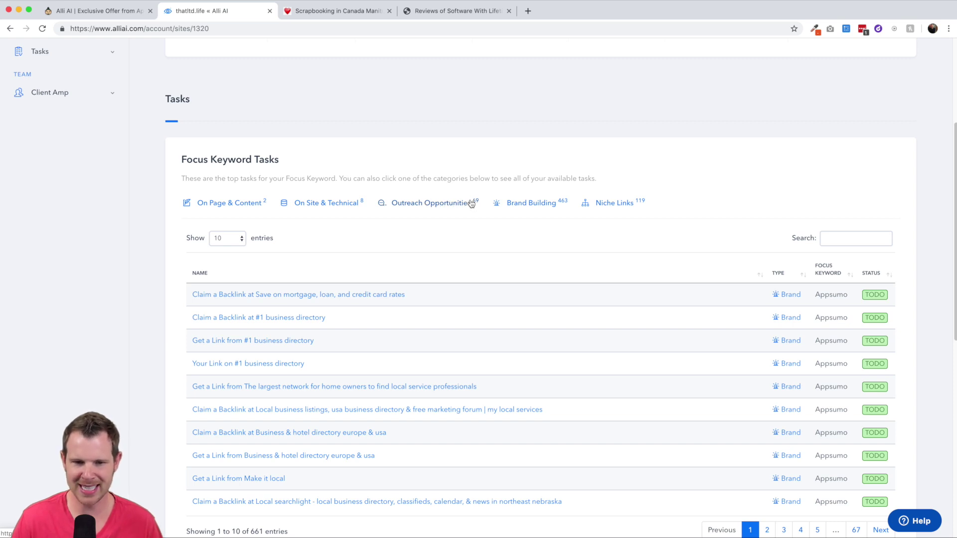
click(534, 208)
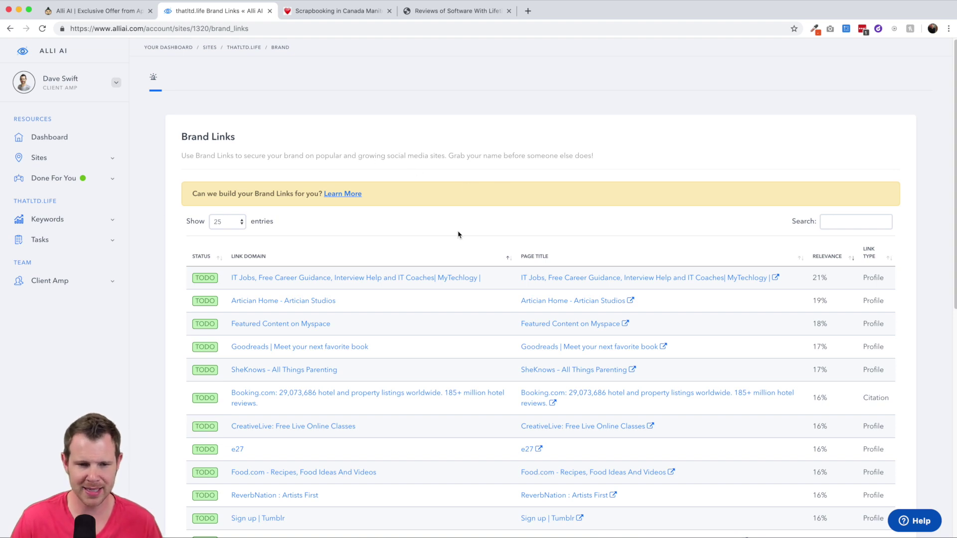
scroll(457, 233, down, 2)
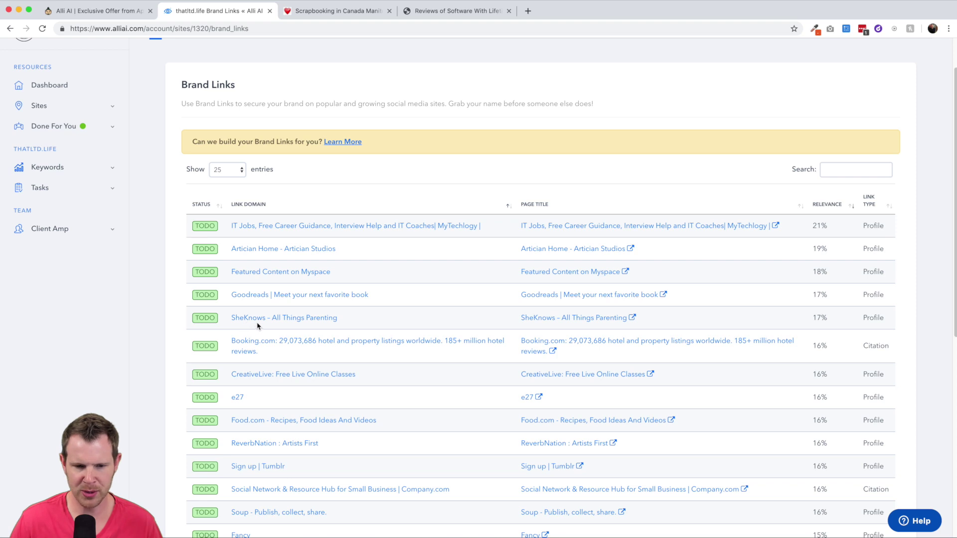
scroll(243, 381, down, 3)
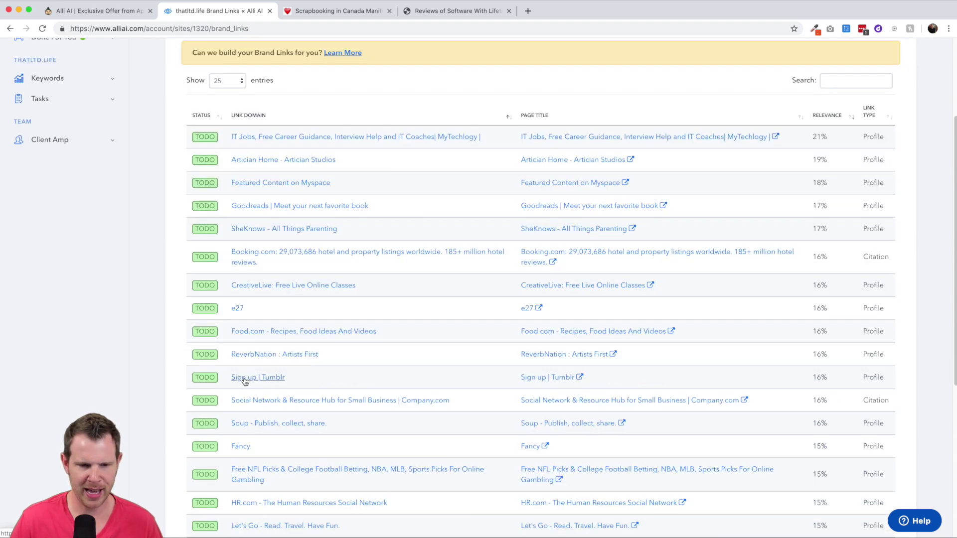
scroll(259, 434, down, 1)
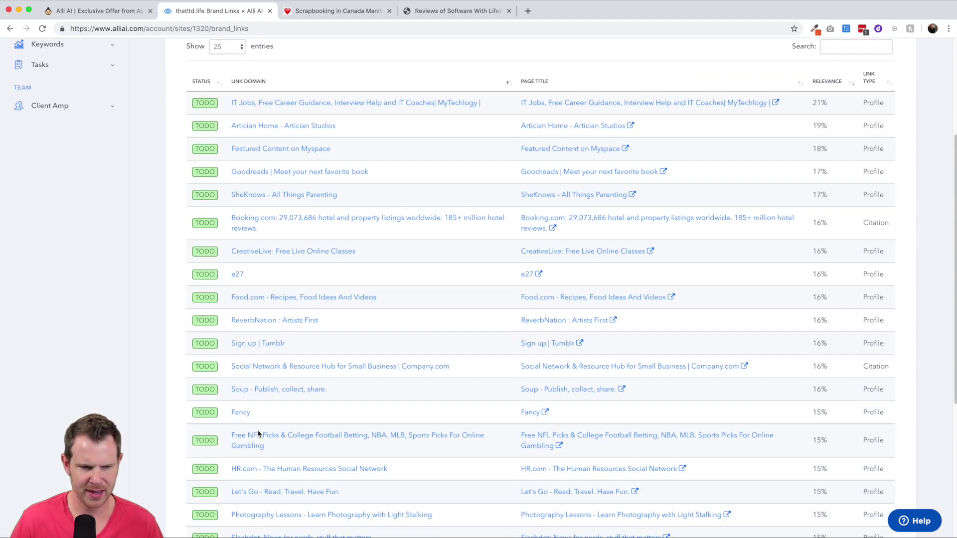
scroll(258, 395, down, 3)
scroll(259, 396, down, 5)
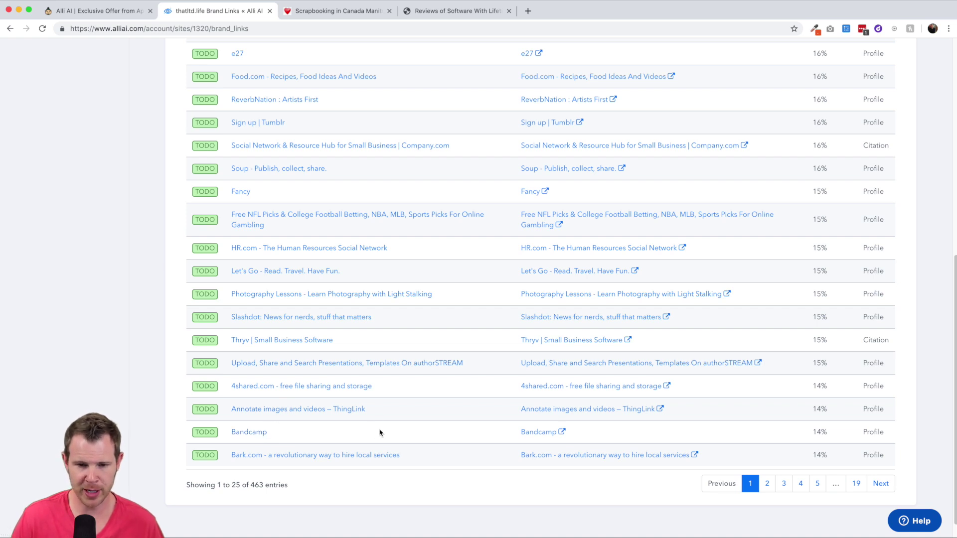
scroll(362, 423, up, 2)
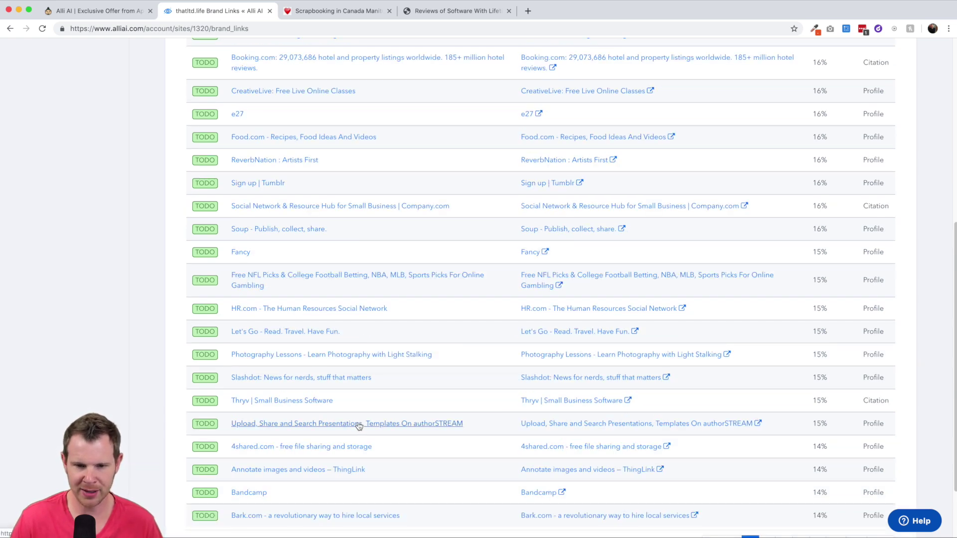
scroll(359, 425, up, 3)
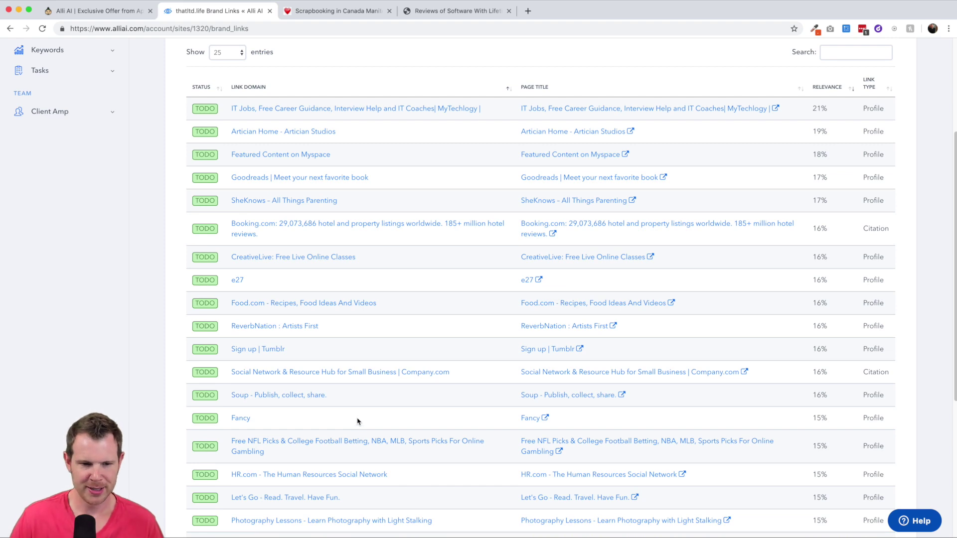
scroll(357, 421, up, 1)
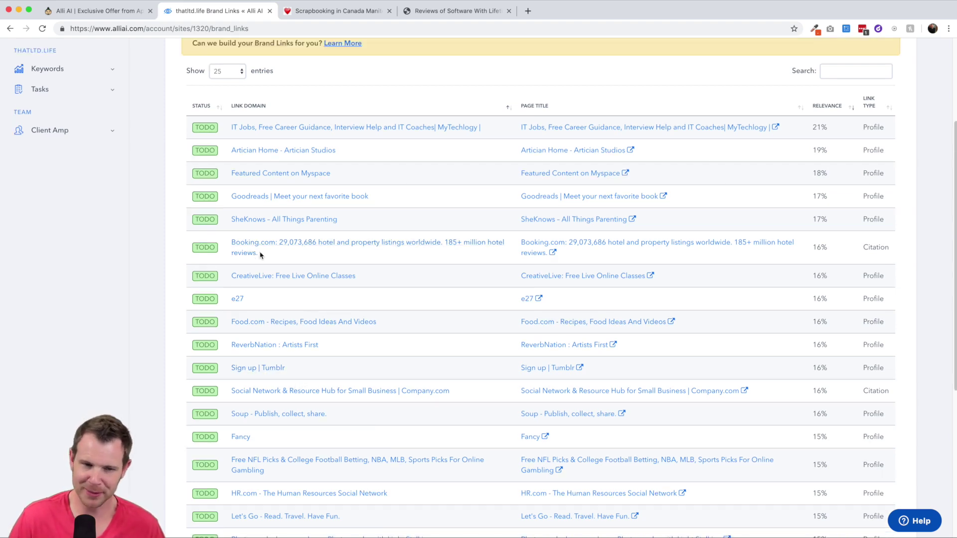
scroll(332, 220, down, 5)
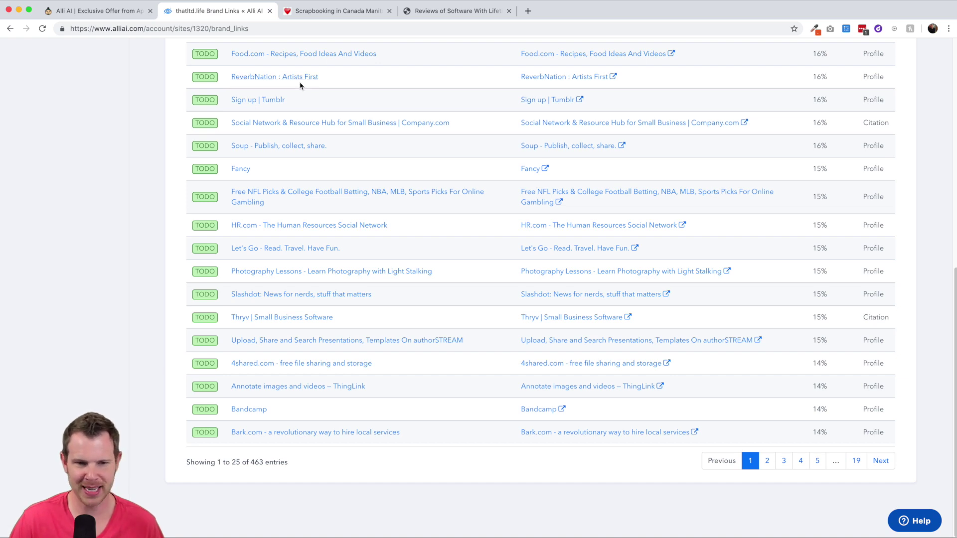
scroll(301, 85, up, 1)
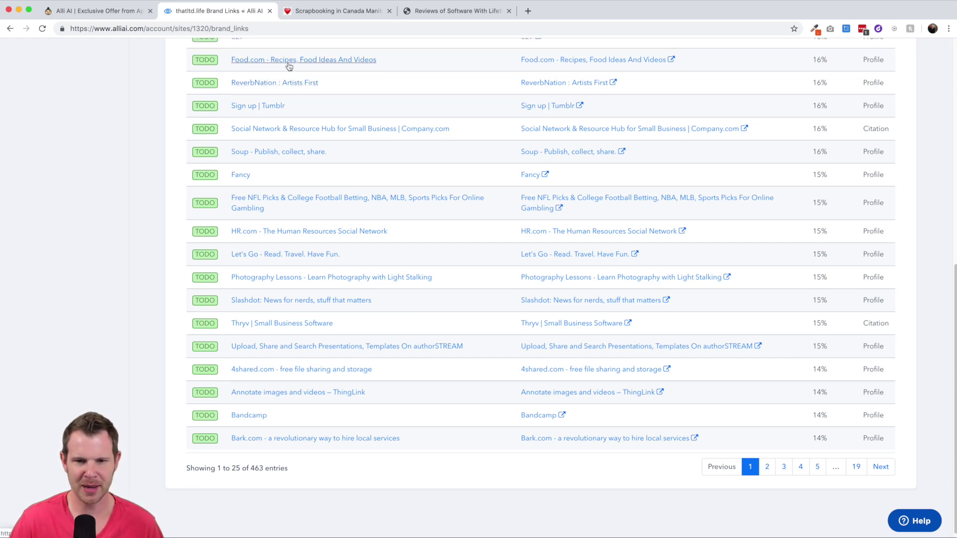
scroll(289, 66, up, 4)
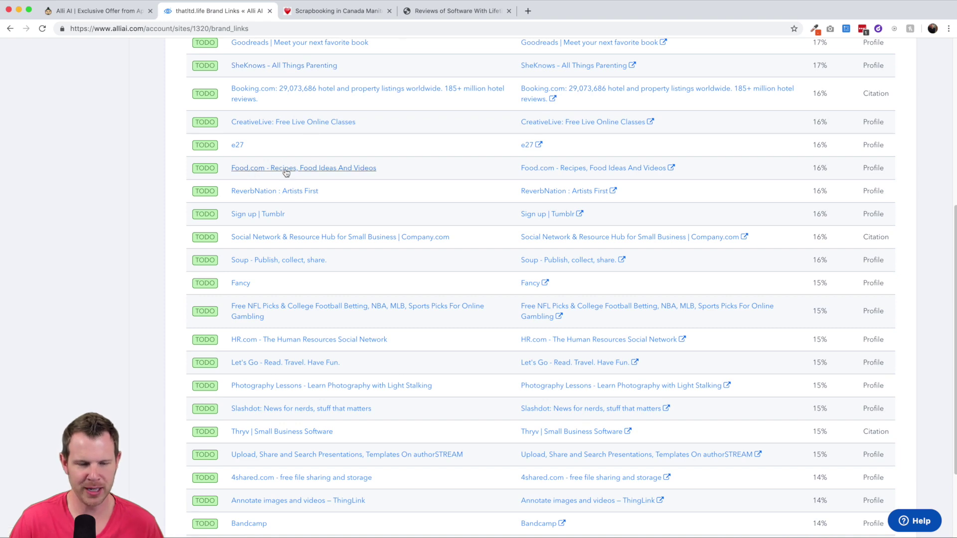
scroll(286, 172, down, 3)
scroll(286, 178, up, 10)
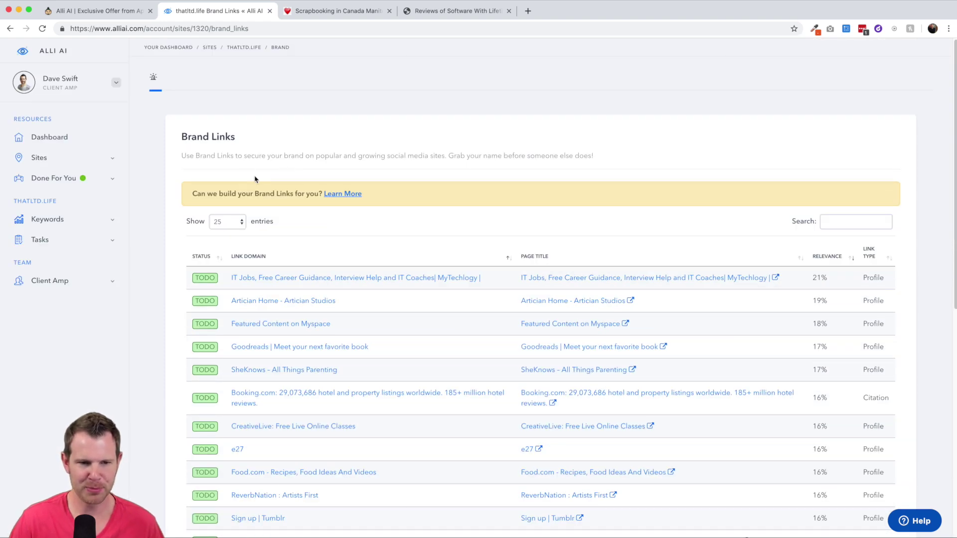
Sort thatltd.life's Brand Links by relevance, highest first, and look through the most relevant suggested domains.
click(99, 75)
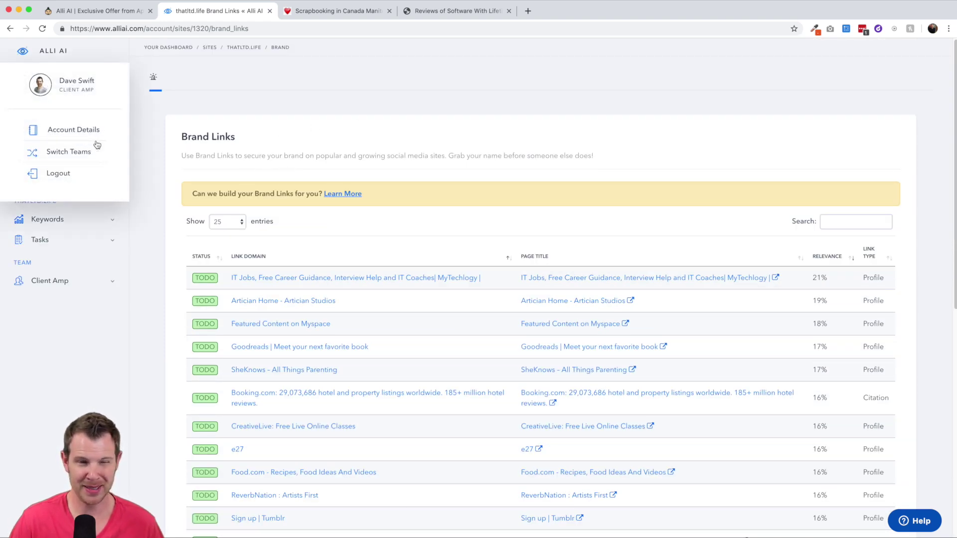
click(154, 147)
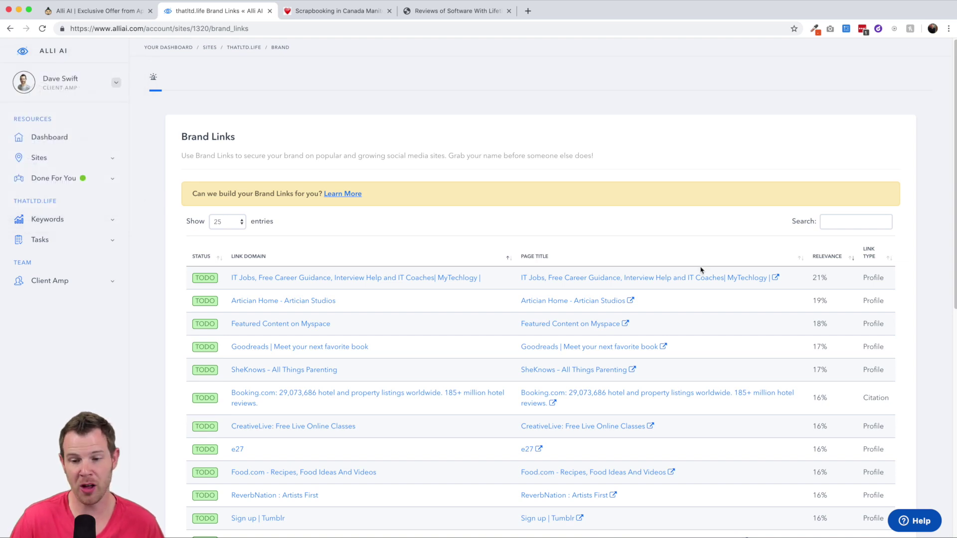
click(826, 256)
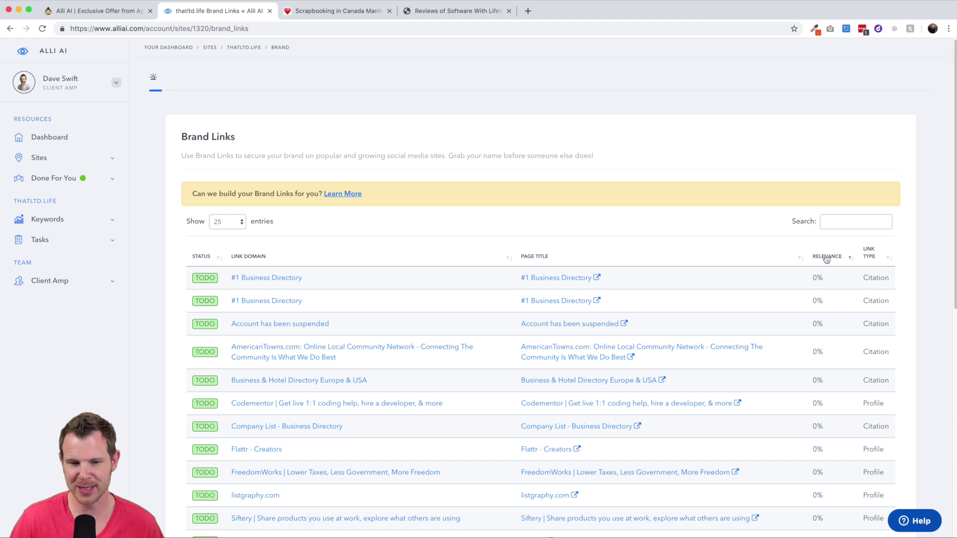
click(827, 257)
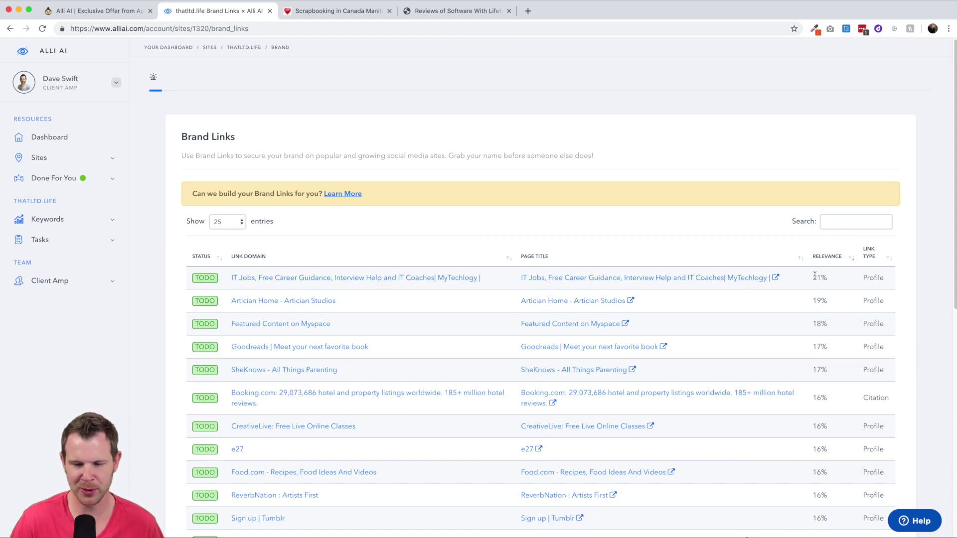
scroll(824, 280, down, 2)
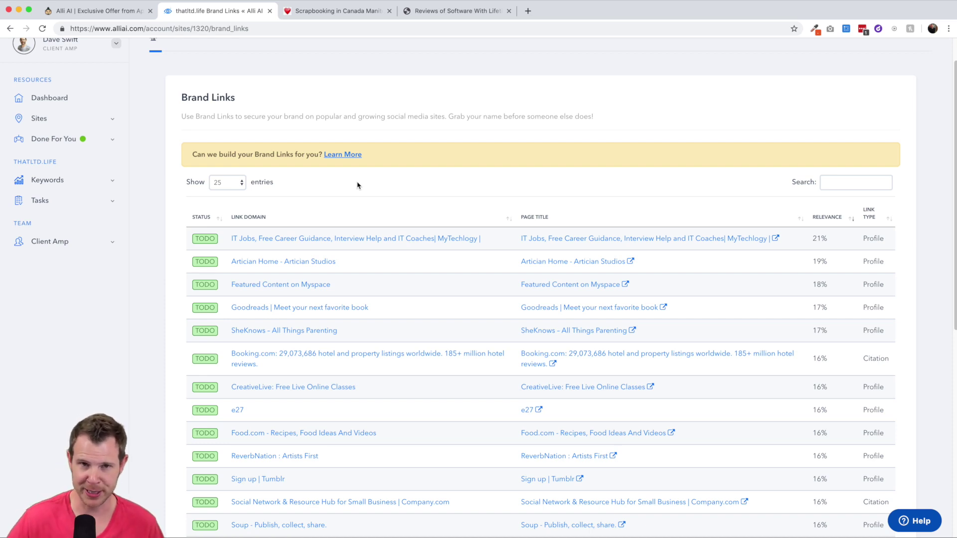
scroll(357, 185, down, 4)
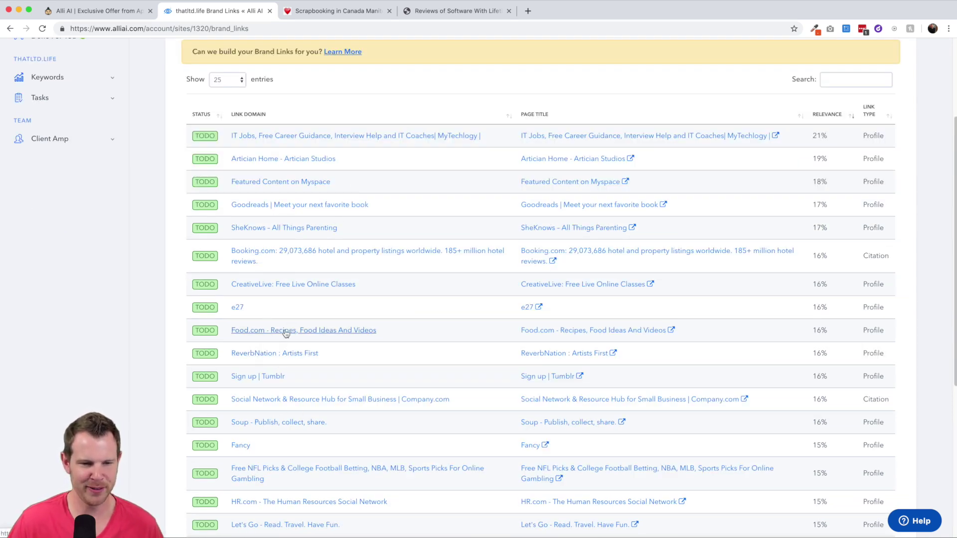
scroll(289, 289, up, 6)
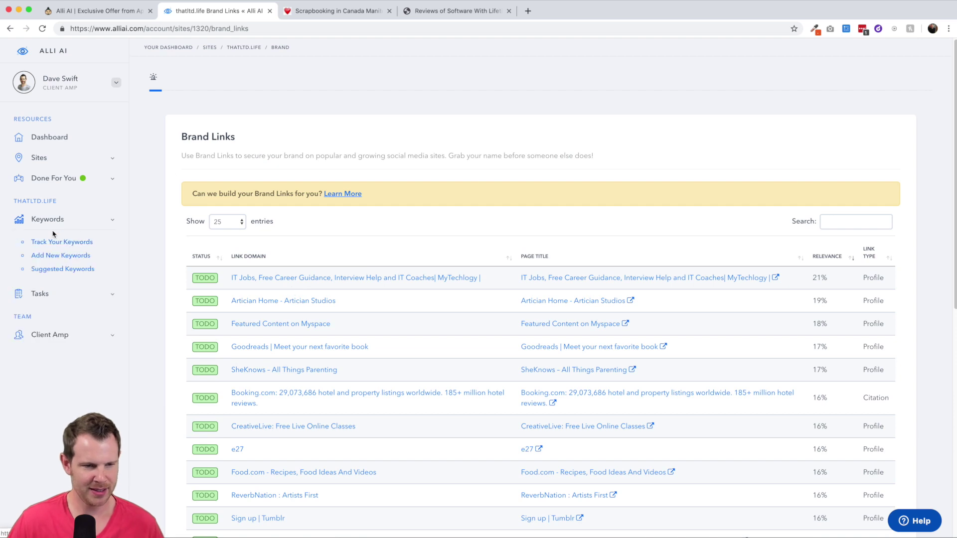
Open thatltd.life's Niche Links tasks from the site overview and look through the suggested sites, focus keyword and probabilities.
mouse_move(55, 219)
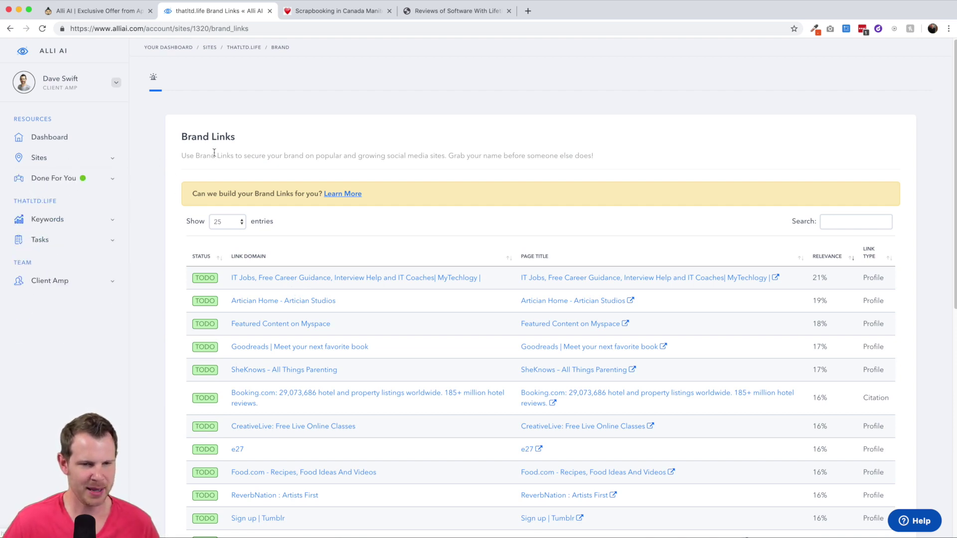
click(241, 48)
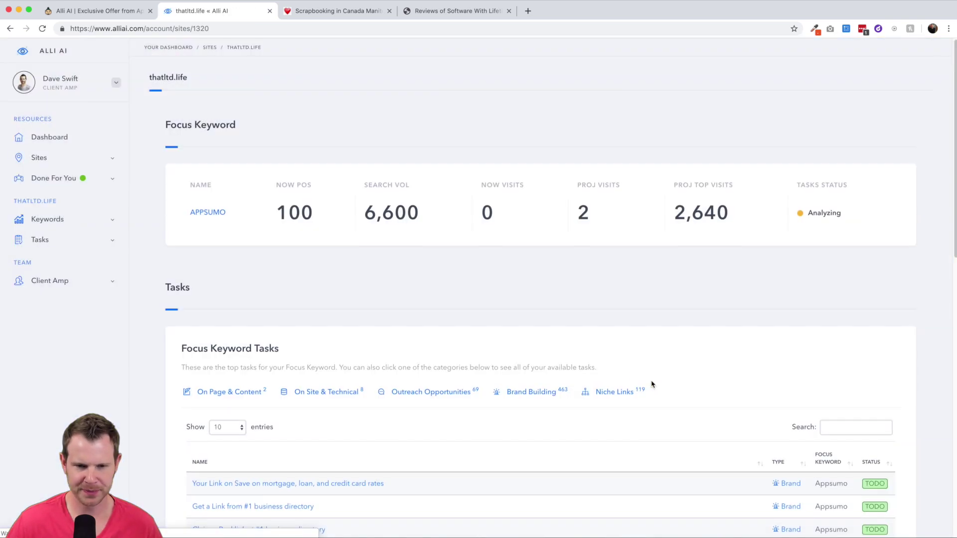
scroll(590, 308, down, 3)
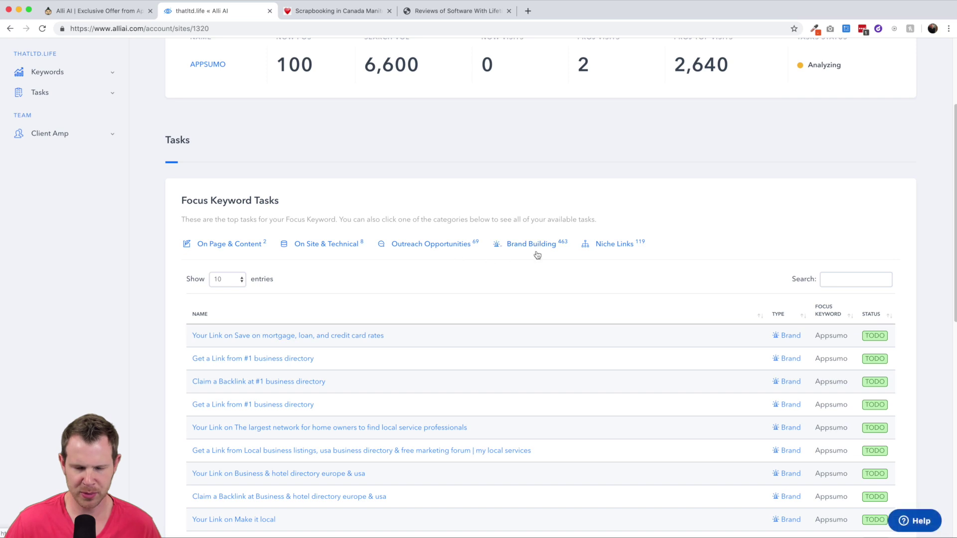
click(617, 247)
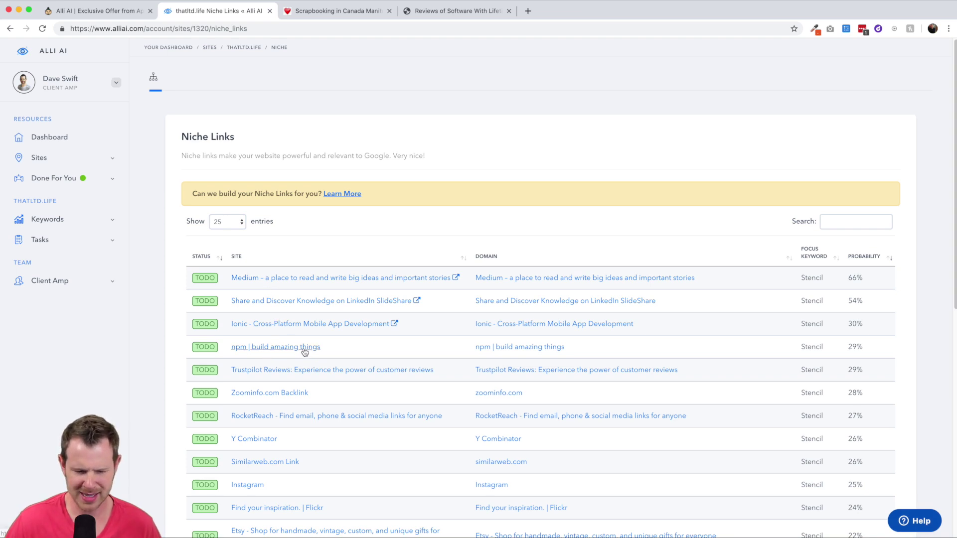
scroll(270, 359, down, 3)
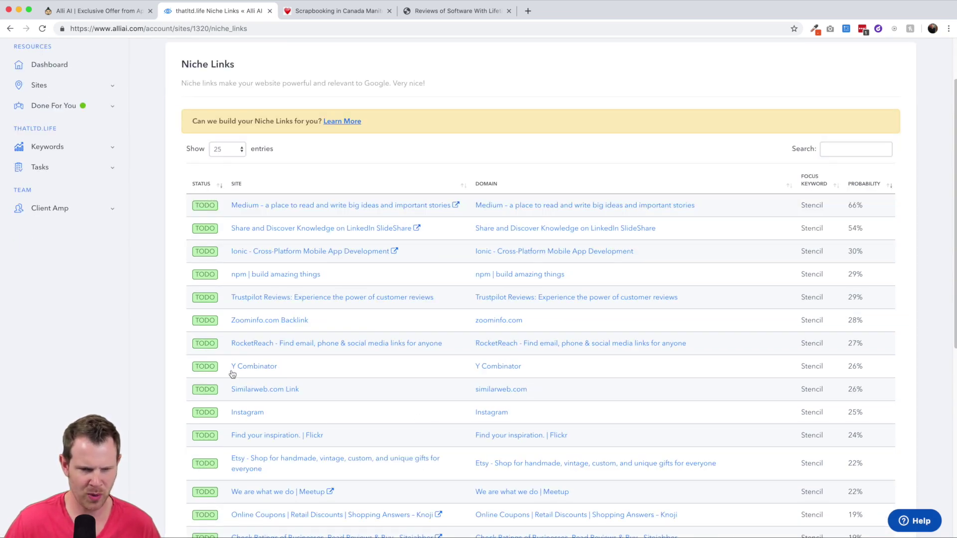
scroll(350, 407, down, 3)
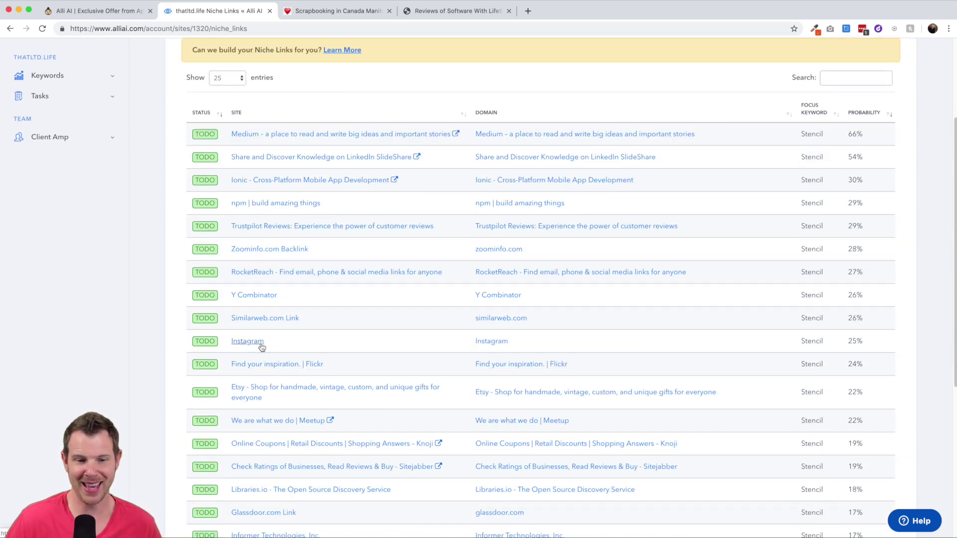
scroll(262, 348, down, 3)
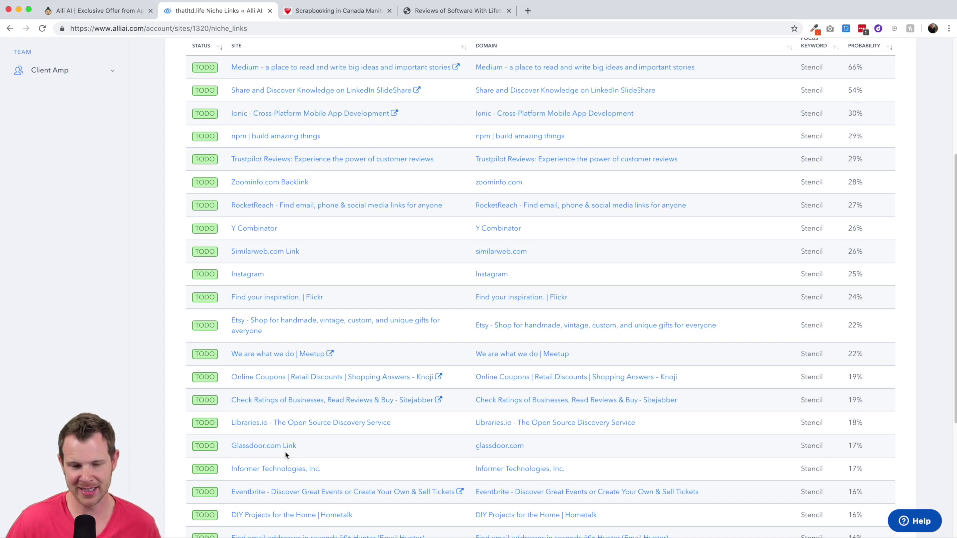
scroll(285, 455, down, 1)
scroll(286, 456, down, 5)
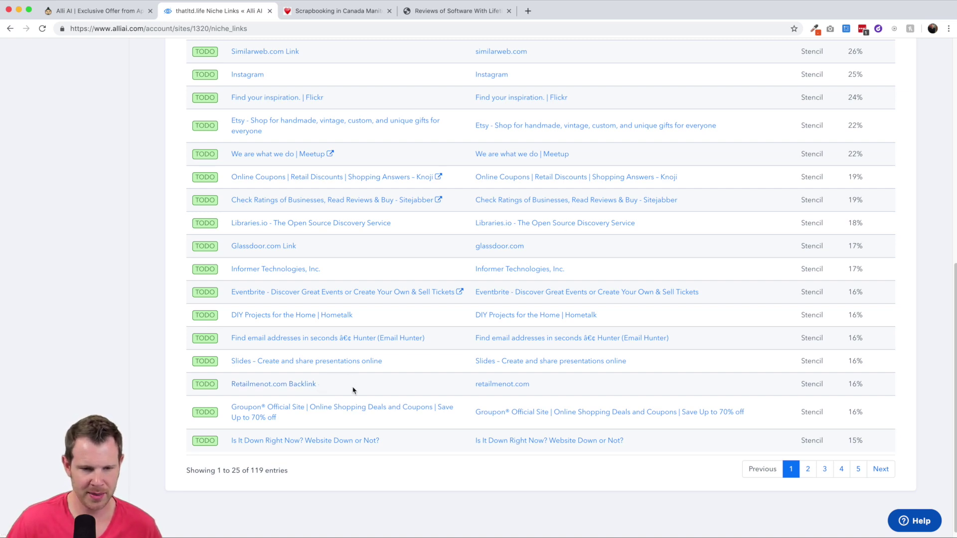
scroll(354, 390, up, 5)
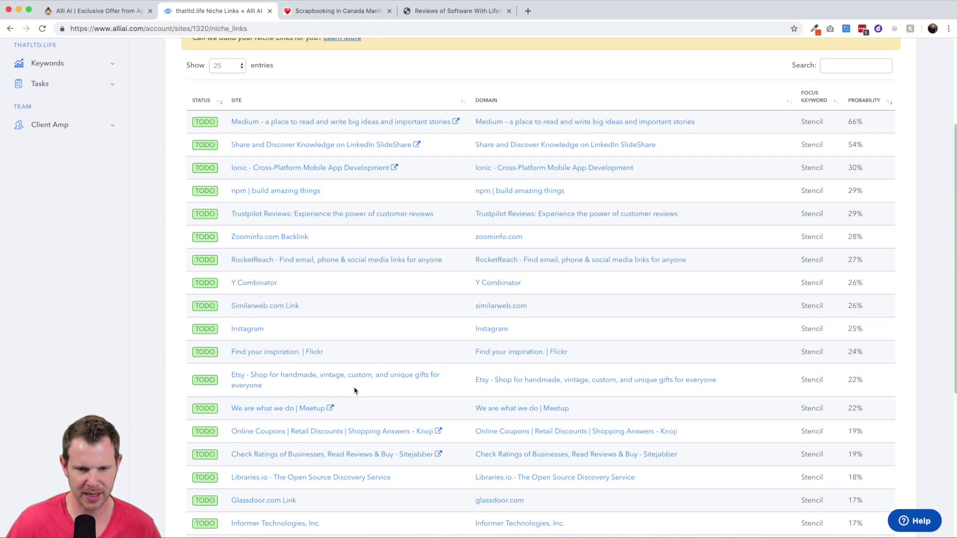
scroll(355, 391, up, 3)
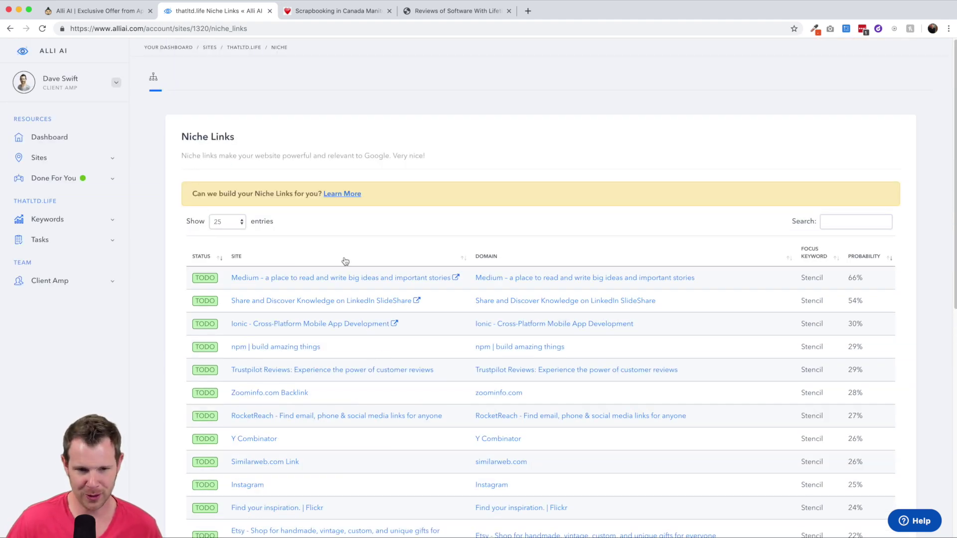
click(54, 178)
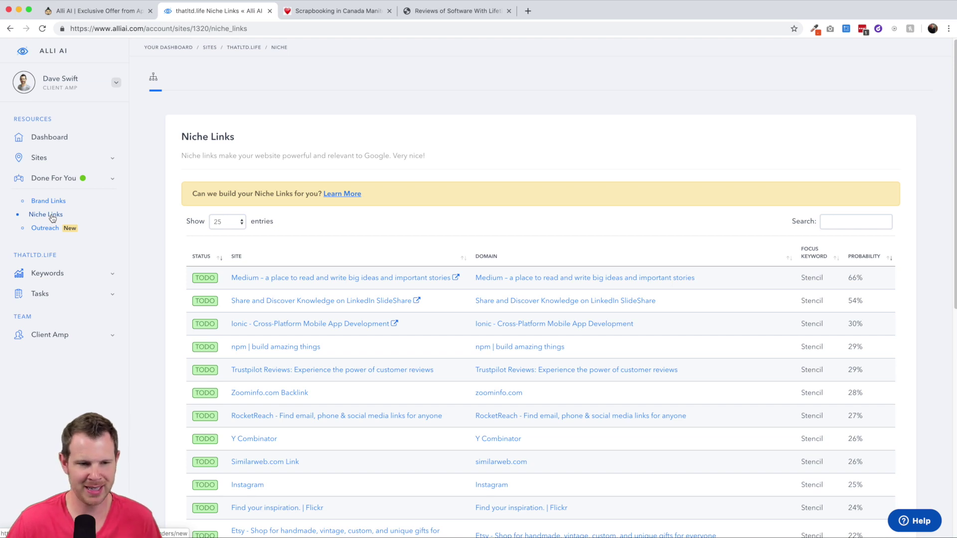
click(50, 201)
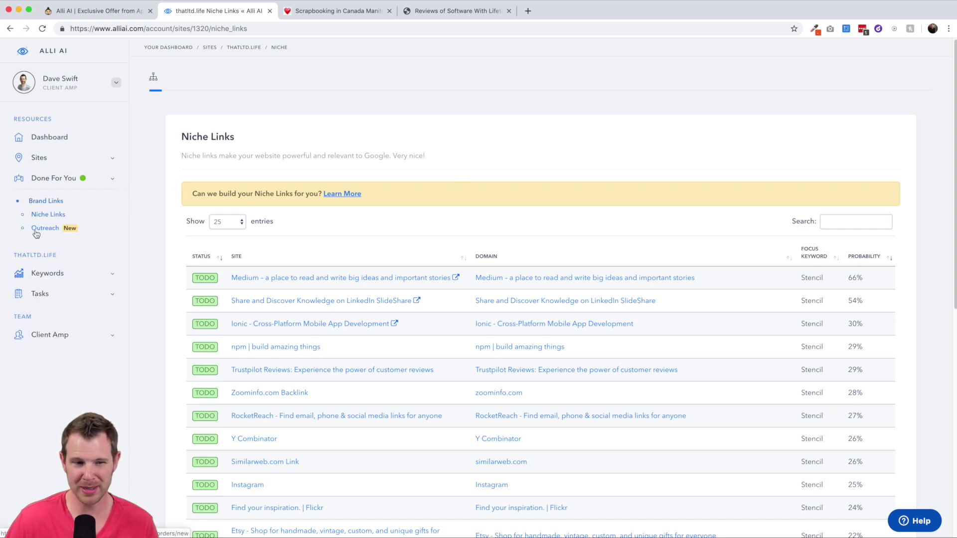
mouse_move(46, 221)
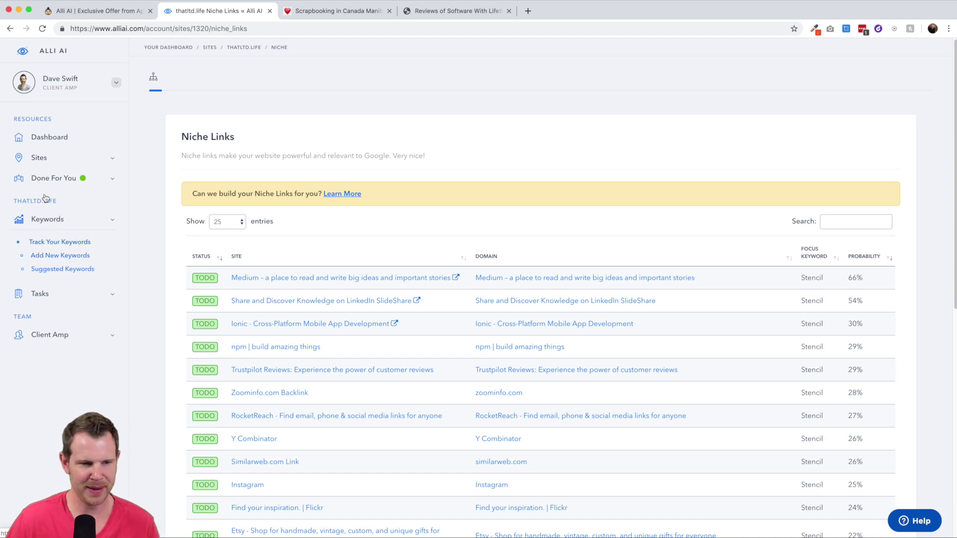
mouse_move(38, 189)
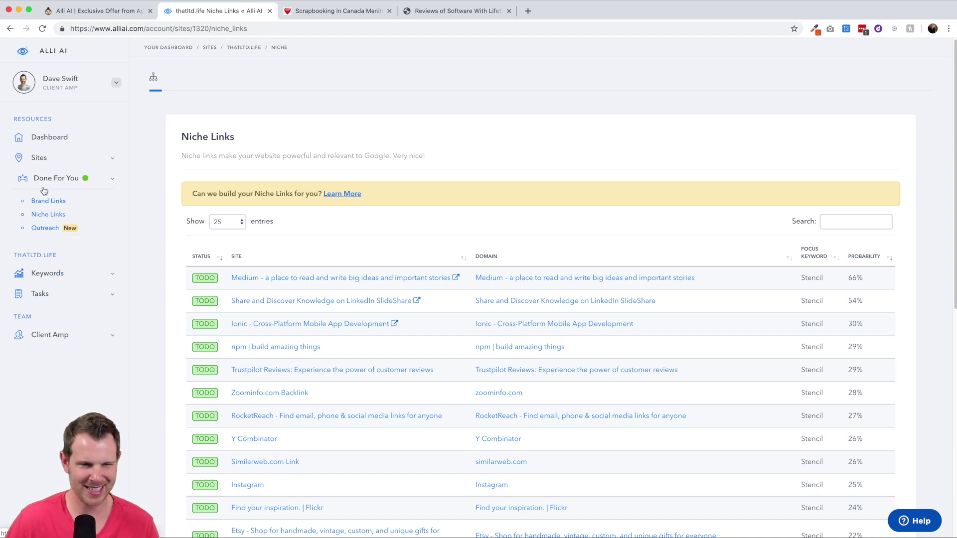
Return to thatltd.life's site overview and review its focus keyword tasks and tracked keyword list.
click(239, 50)
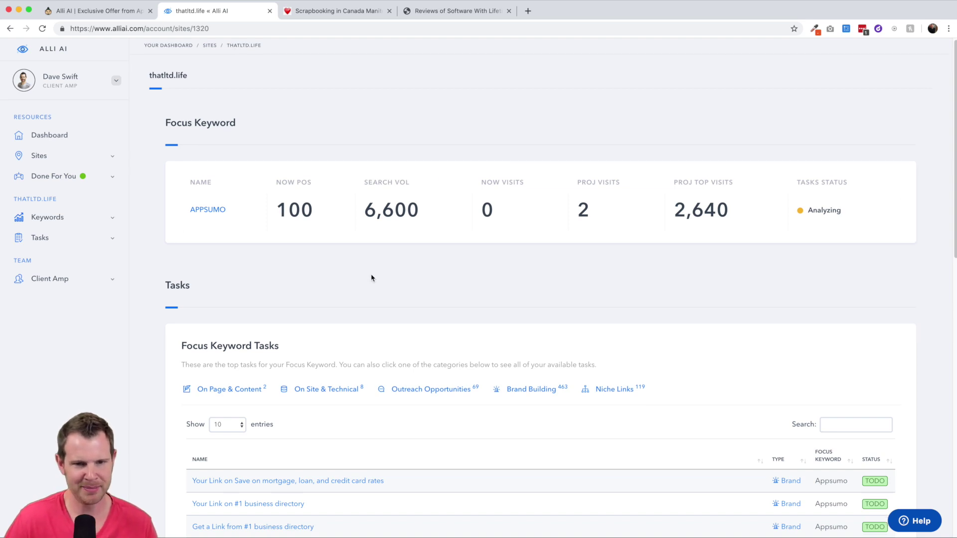
scroll(373, 277, down, 5)
scroll(407, 405, down, 2)
scroll(421, 427, up, 2)
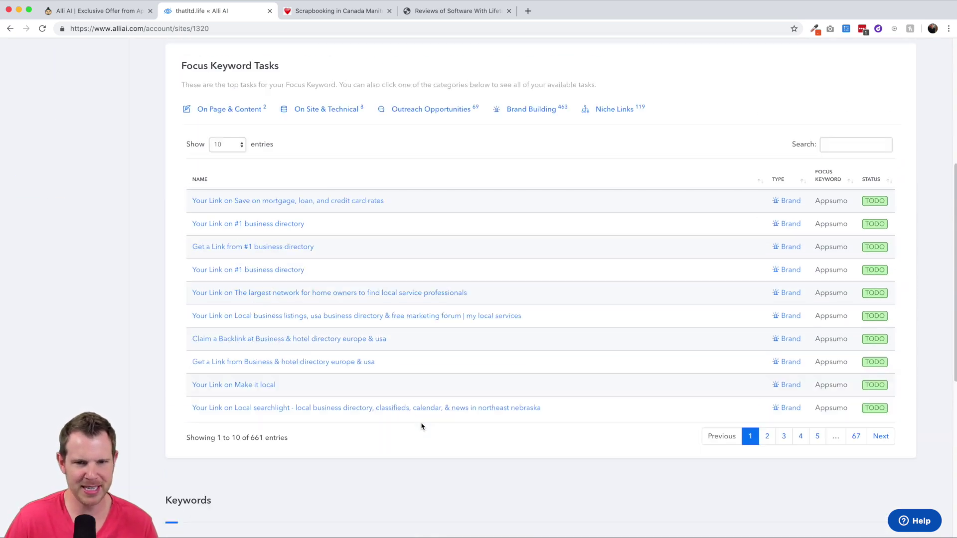
scroll(421, 426, down, 4)
scroll(423, 427, up, 7)
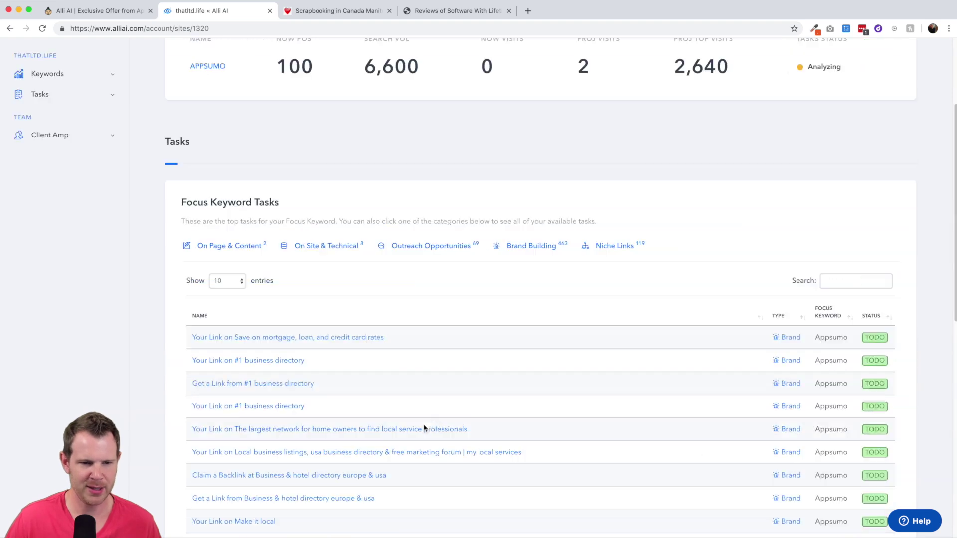
scroll(286, 297, down, 9)
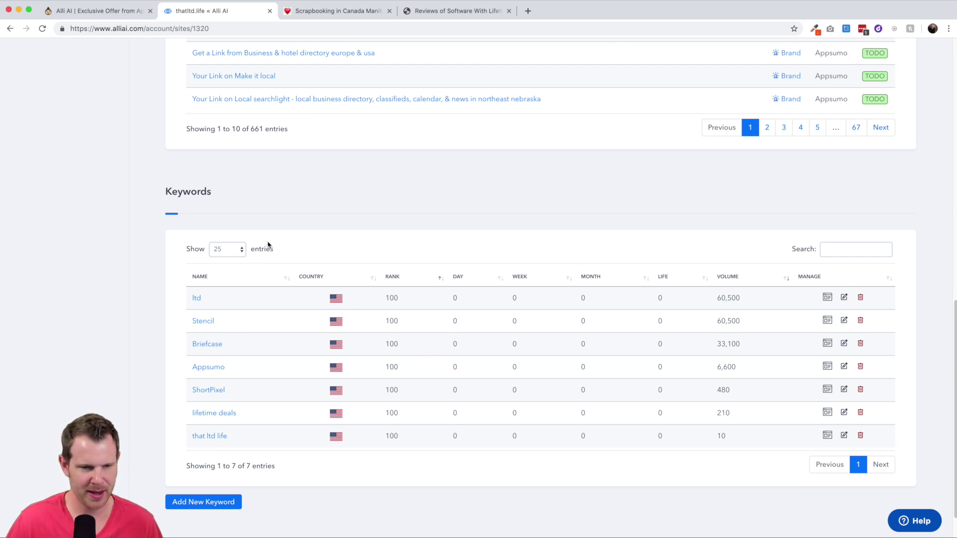
scroll(548, 433, down, 1)
scroll(516, 444, up, 12)
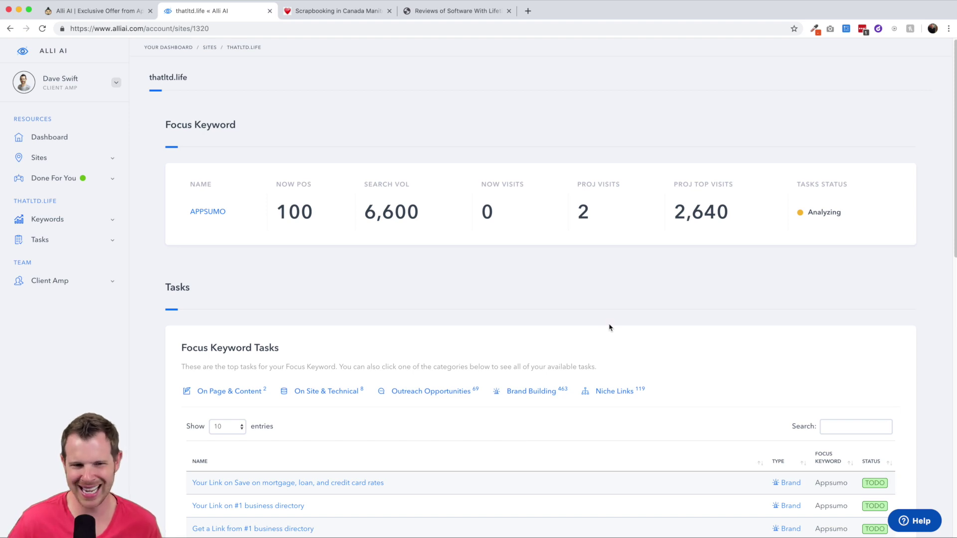
On thatltd.life's Add New Keywords page, select the recommended keywords appsumo funneldash, appsumo briefcase review and funneldash review.
mouse_move(83, 220)
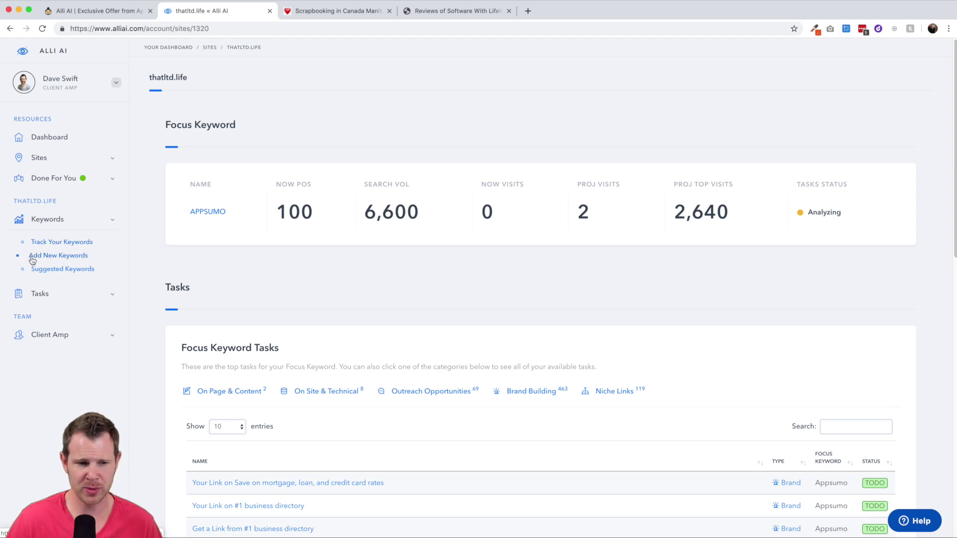
click(61, 262)
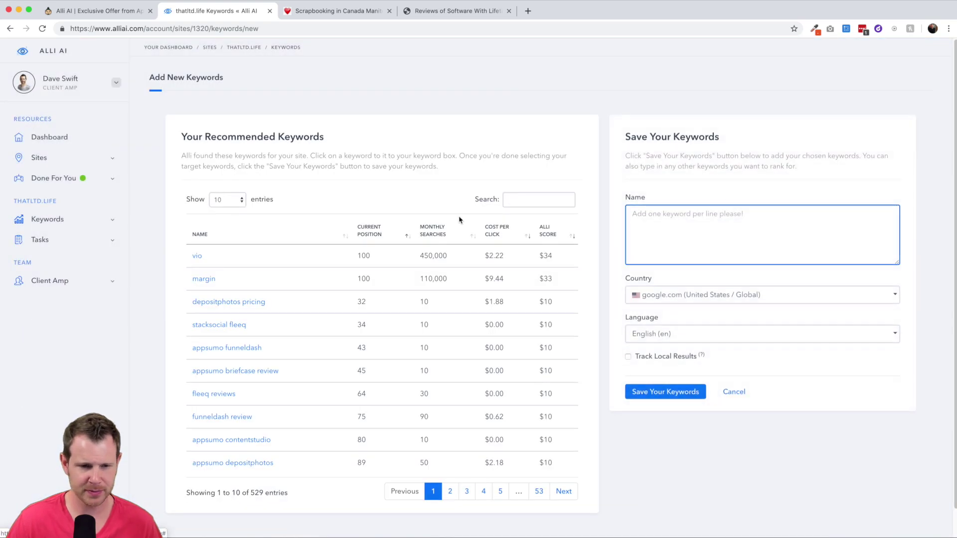
scroll(258, 275, down, 1)
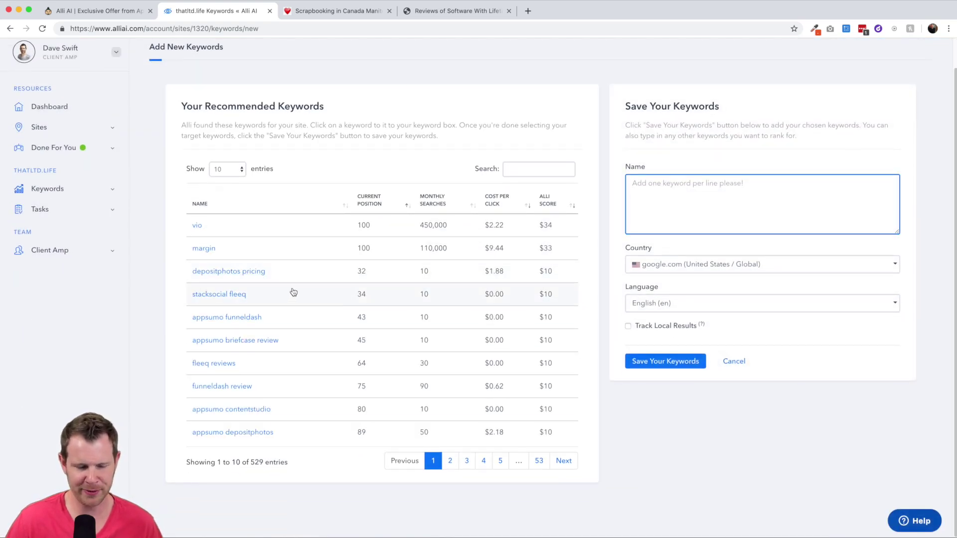
click(239, 319)
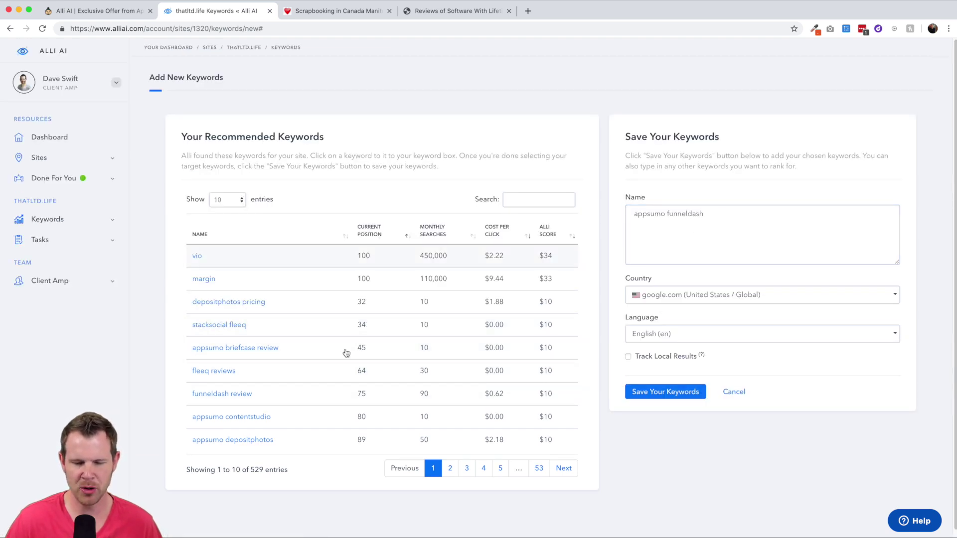
click(227, 347)
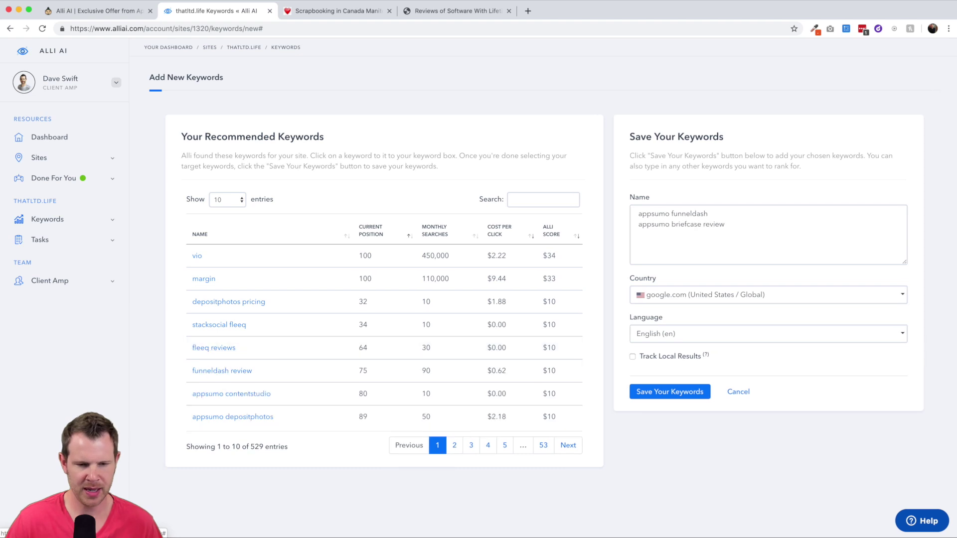
click(214, 372)
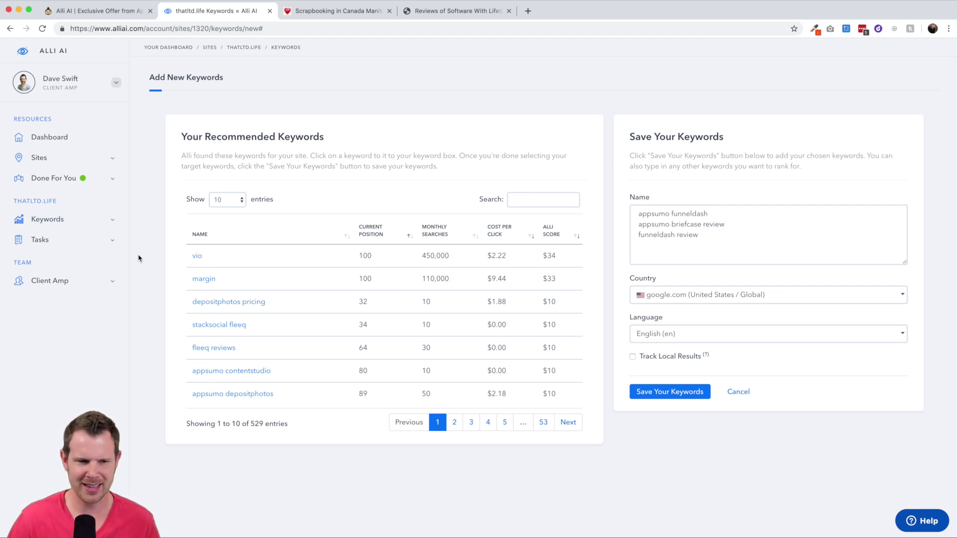
click(96, 214)
click(96, 214)
click(98, 214)
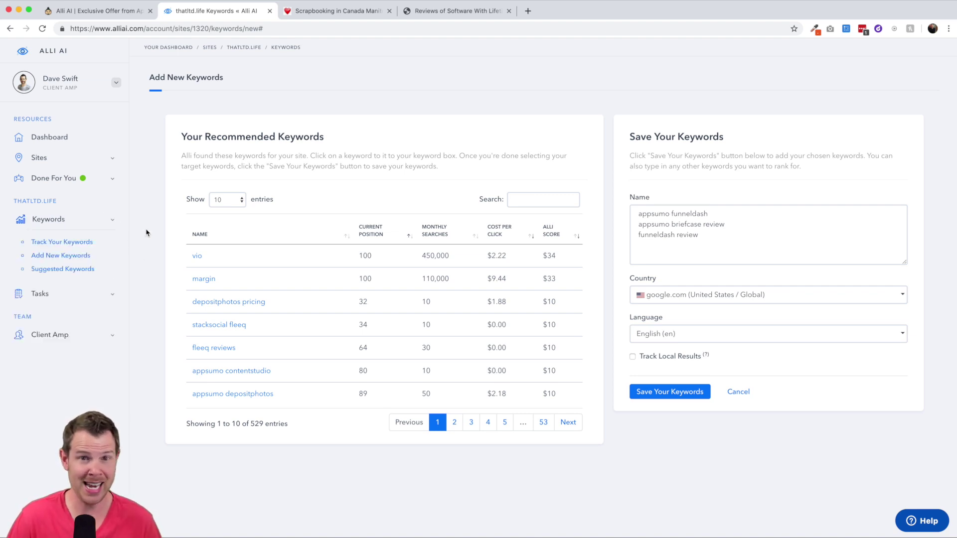
click(106, 185)
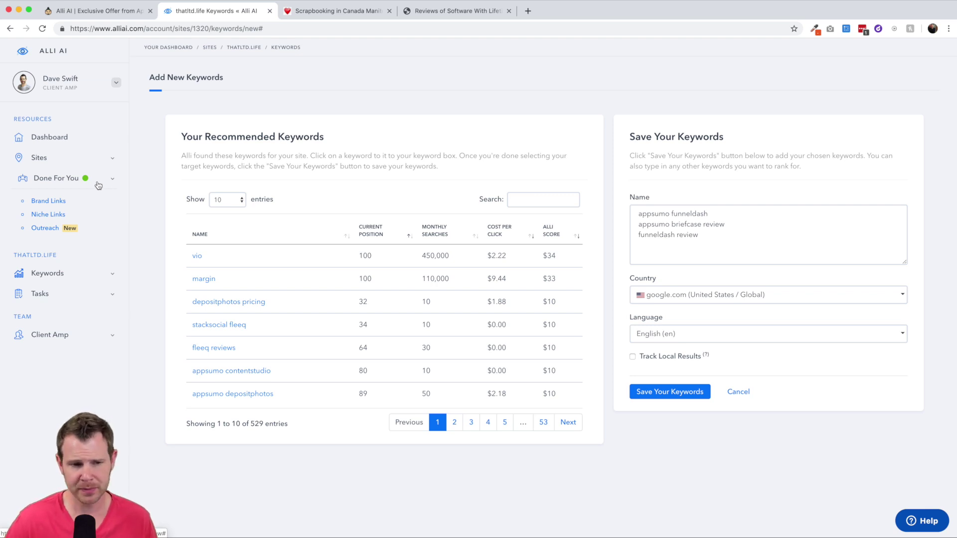
click(69, 294)
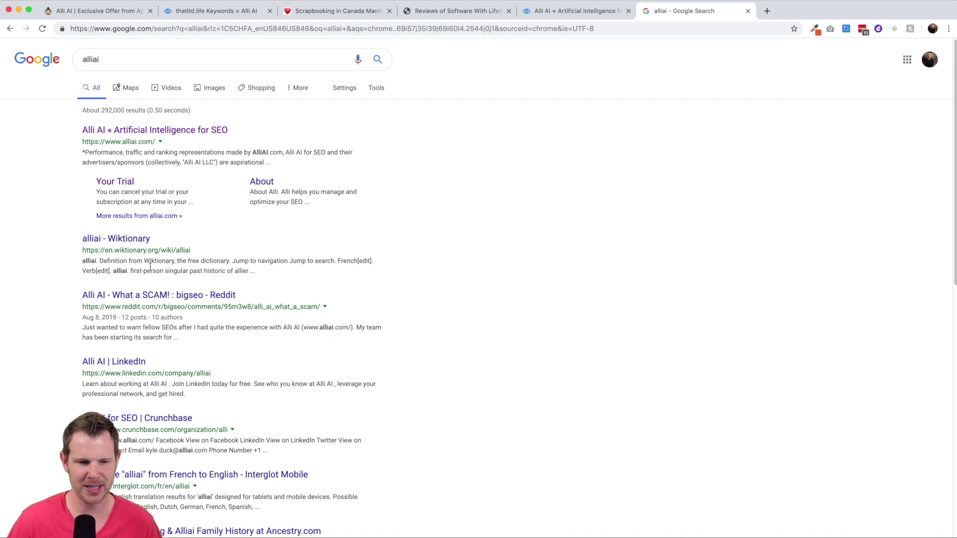
Open the Reddit thread "Alli AI - What a SCAM!" from the search results and read the post and the founder's reply.
click(212, 301)
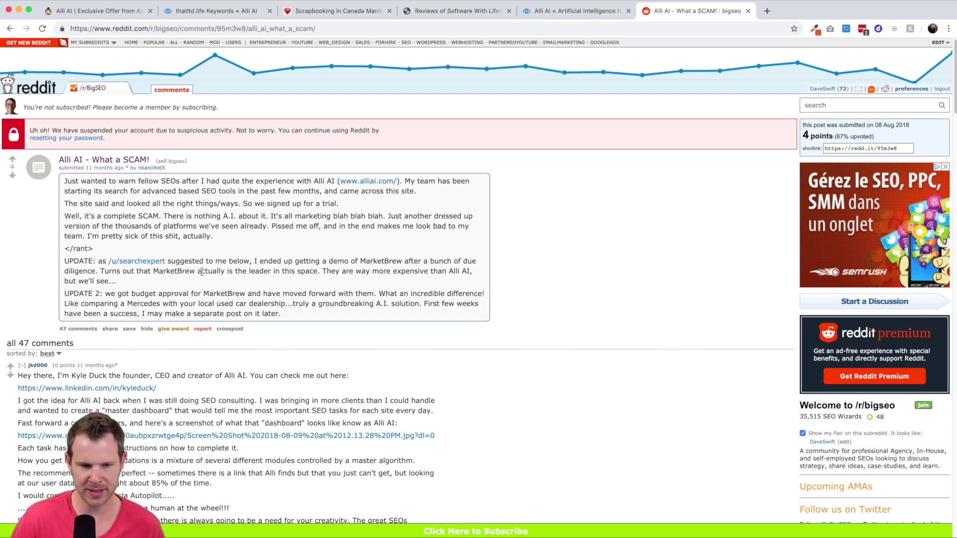
scroll(201, 271, down, 1)
drag(202, 289, 245, 289)
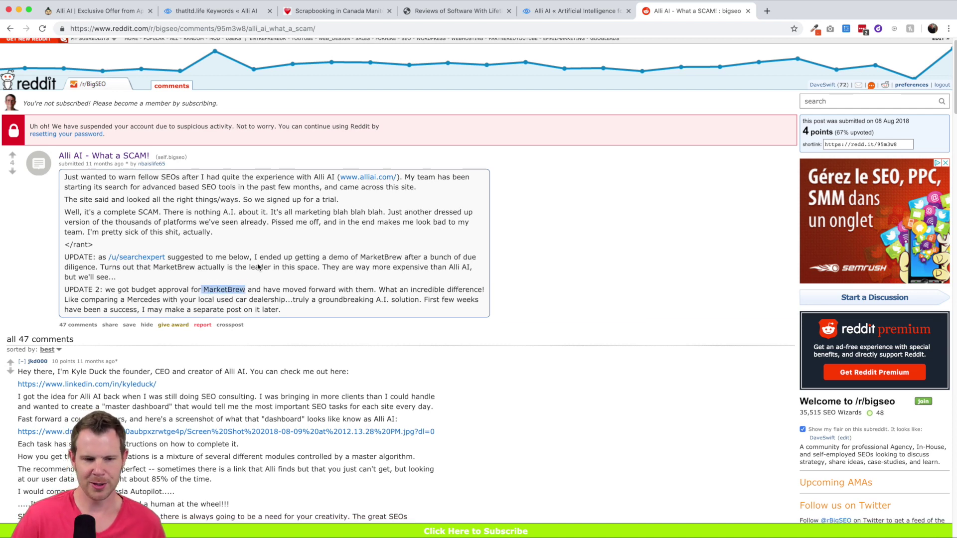
click(239, 212)
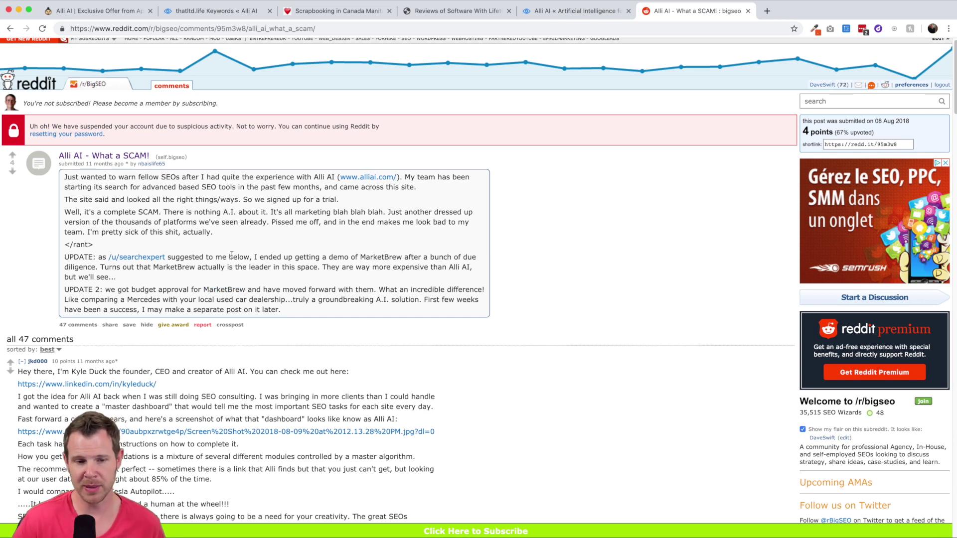
scroll(270, 254, down, 2)
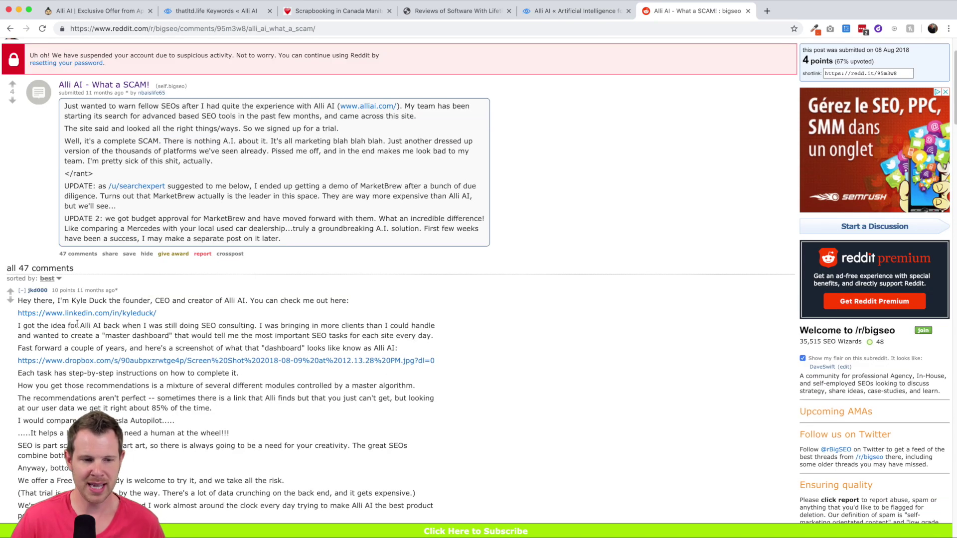
scroll(77, 324, down, 6)
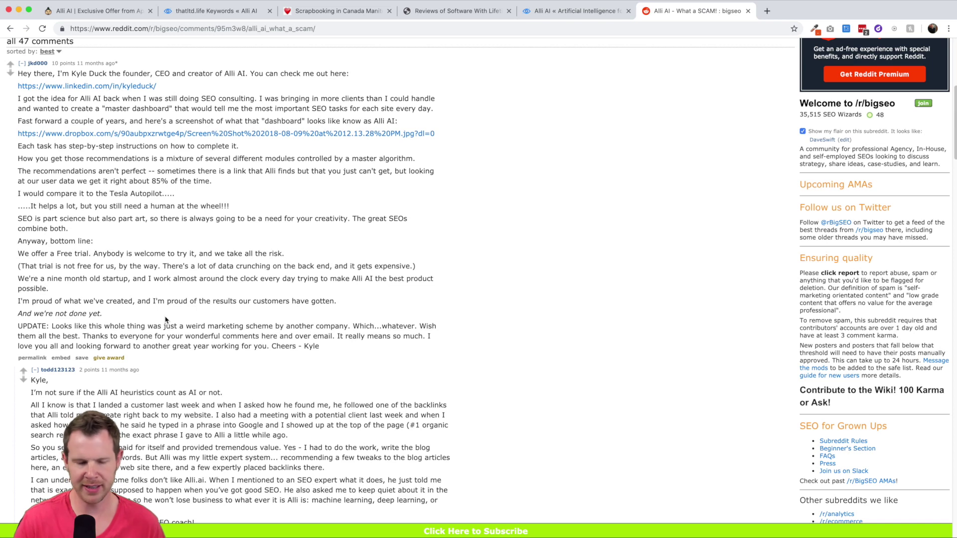
scroll(166, 320, up, 8)
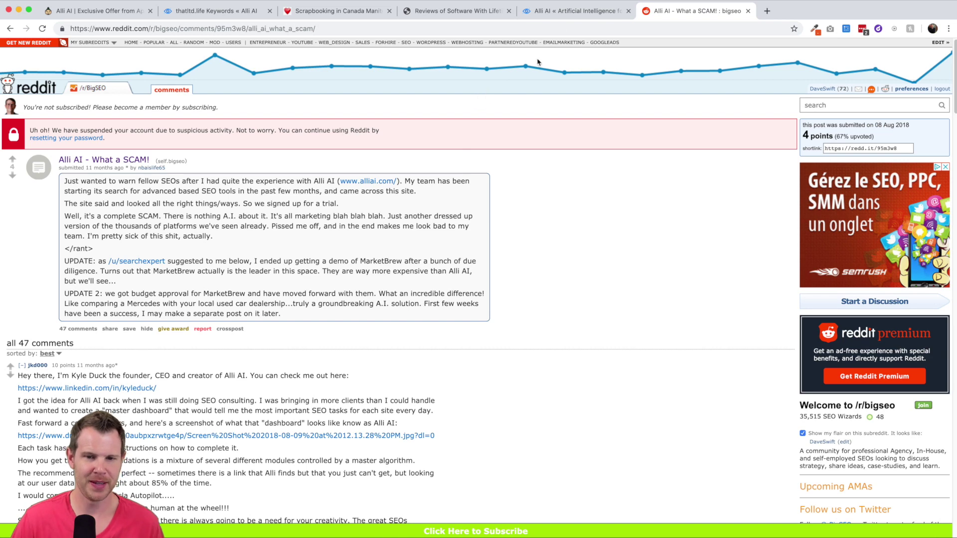
Return to the Alli AI homepage and examine its company logos, "The First SEO Tool You'll Love" features and "You Need Backlinks" section.
click(561, 12)
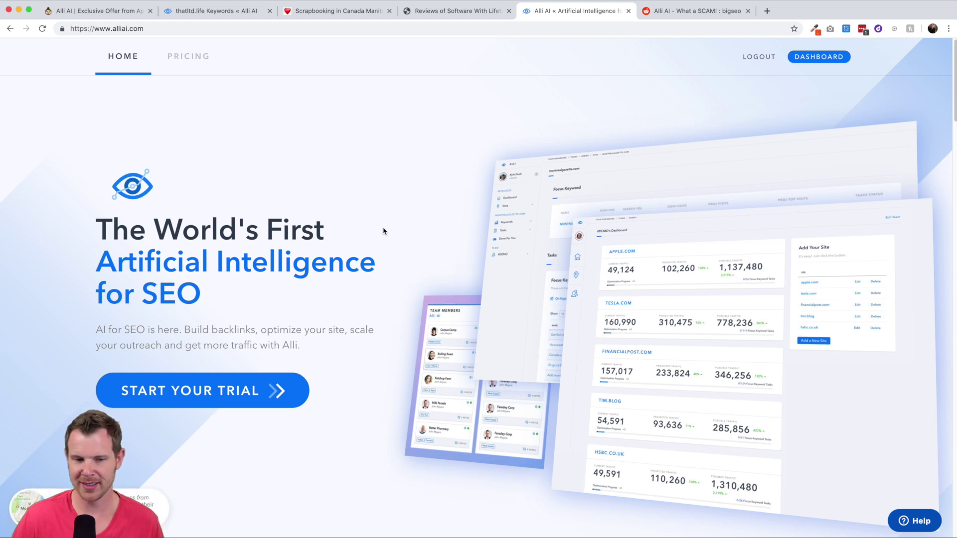
scroll(384, 230, down, 5)
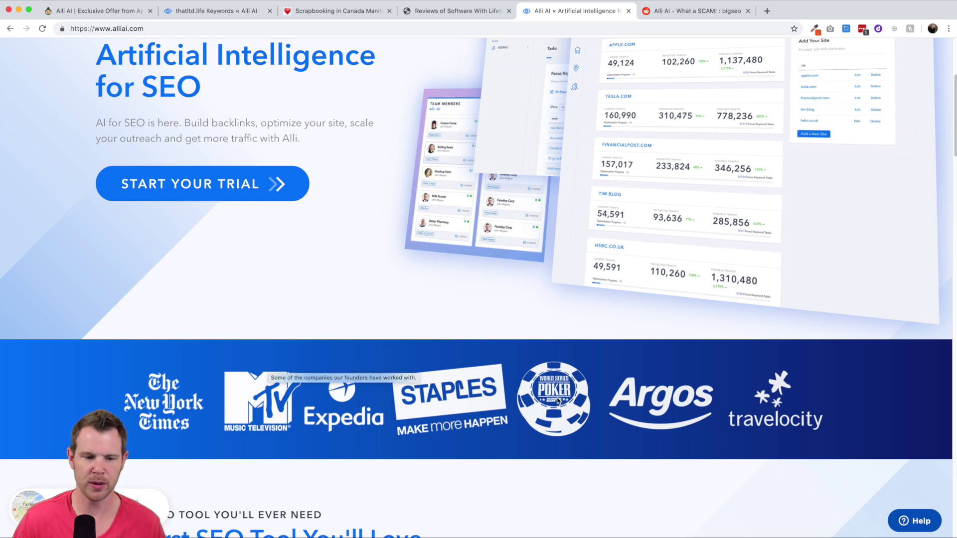
scroll(323, 338, down, 5)
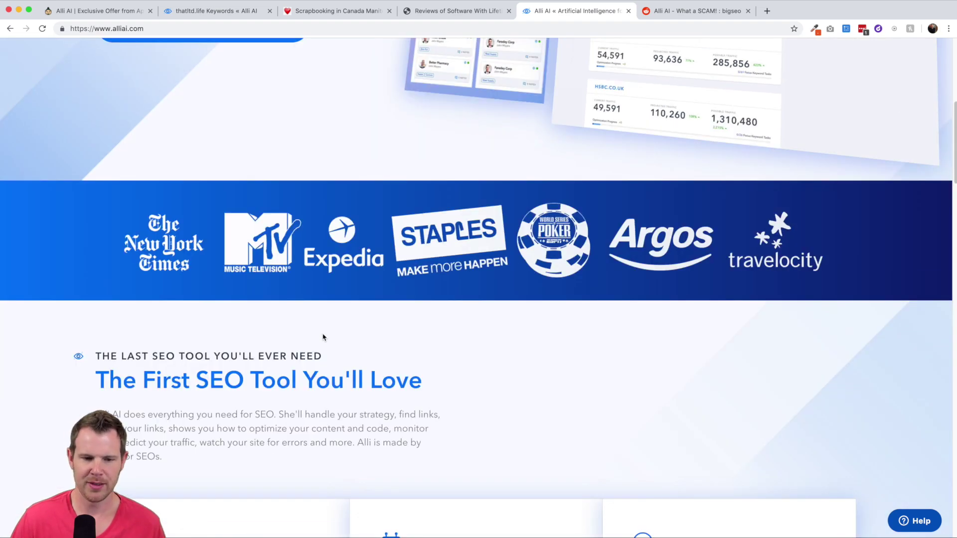
scroll(323, 338, down, 5)
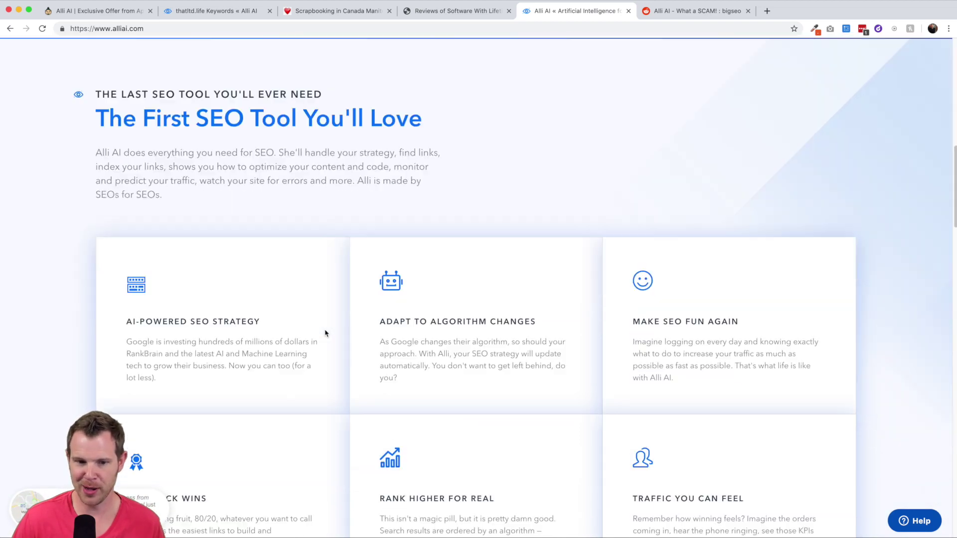
scroll(325, 333, up, 5)
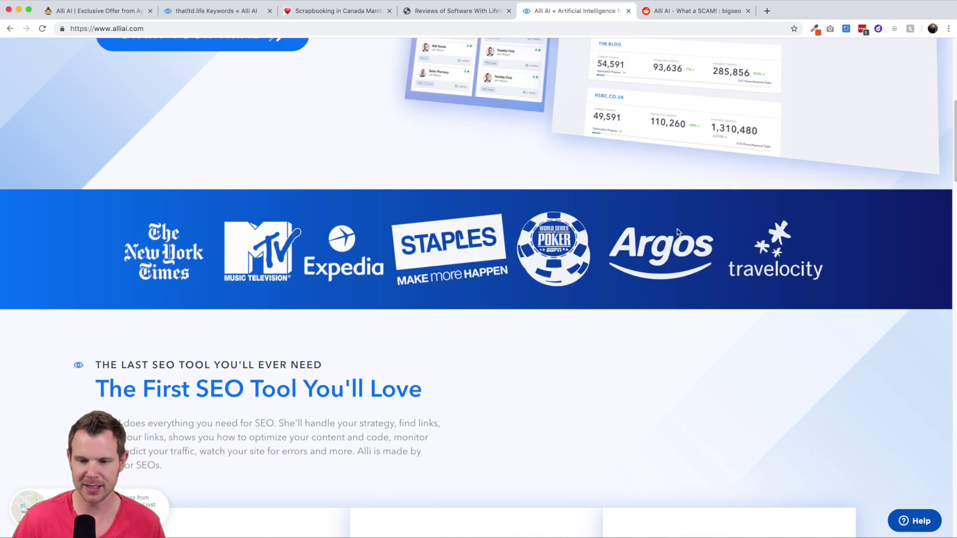
scroll(254, 304, down, 2)
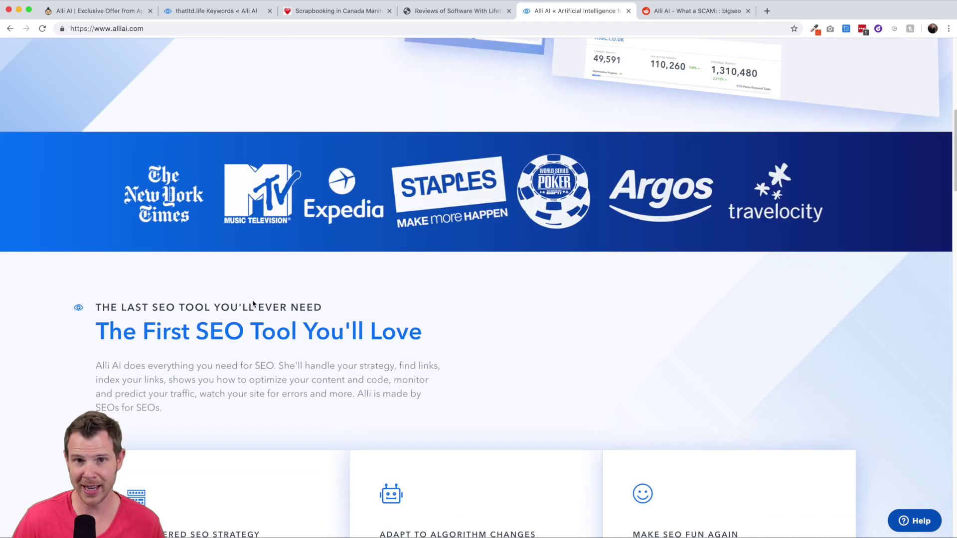
scroll(253, 304, down, 4)
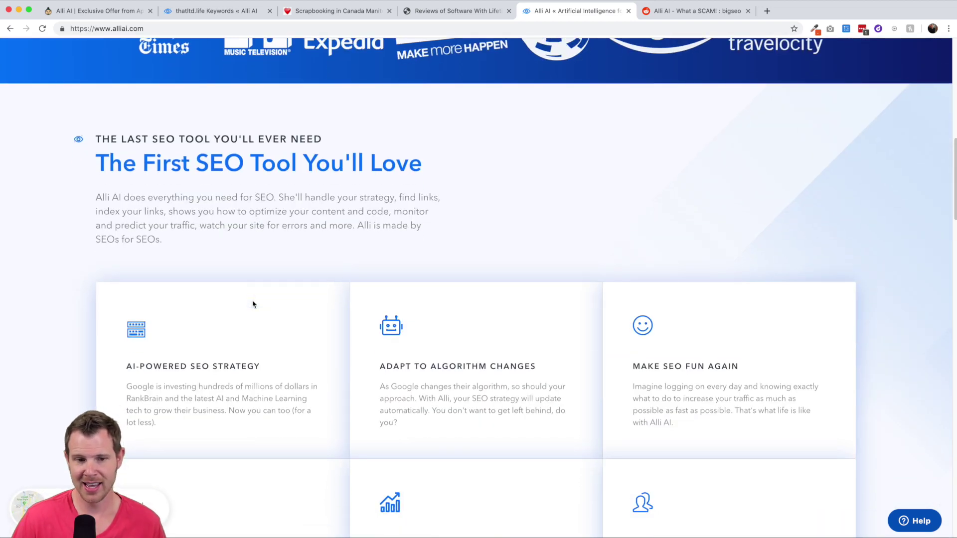
scroll(253, 304, down, 2)
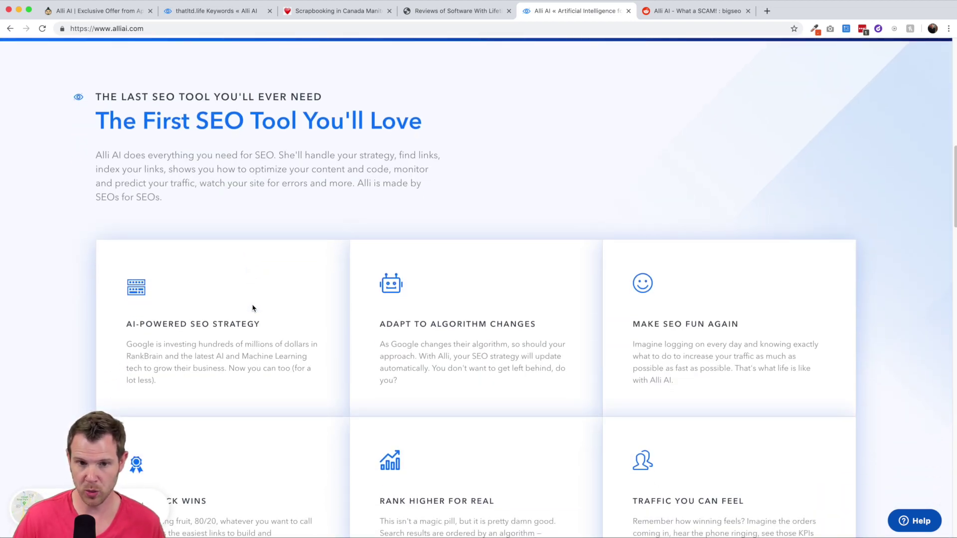
scroll(252, 305, down, 4)
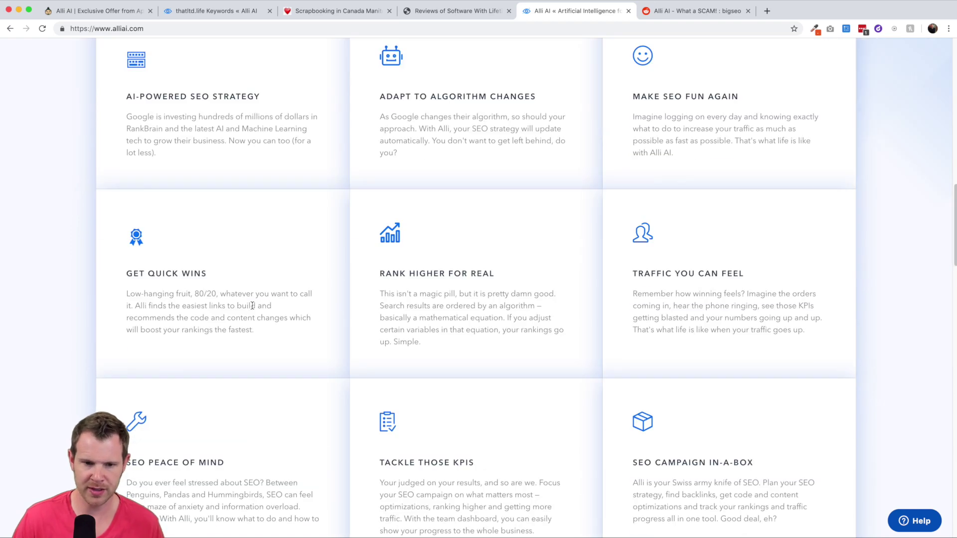
scroll(253, 306, down, 11)
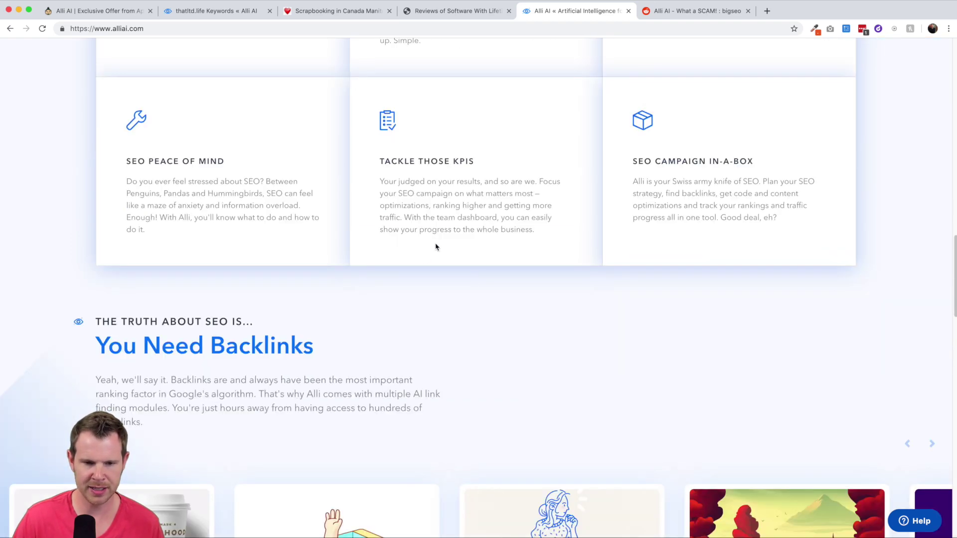
scroll(360, 247, down, 1)
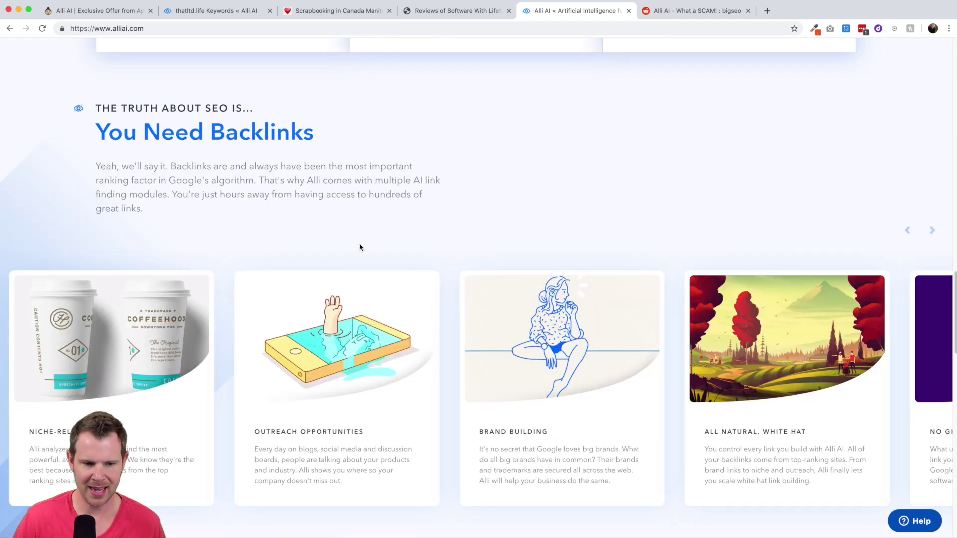
Browse the customer testimonials in the homepage's "Our Partners Know Best" section, advancing to the further quotes.
scroll(360, 247, down, 12)
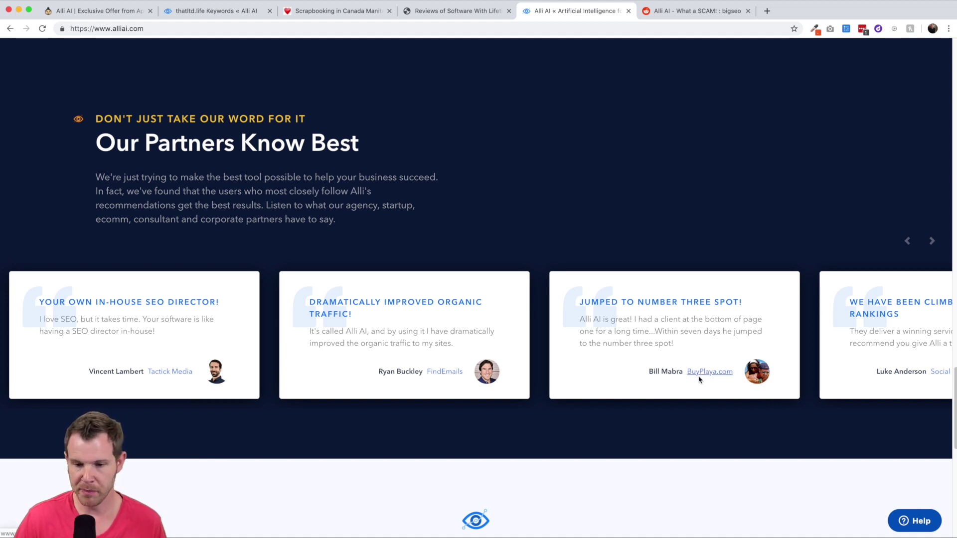
click(933, 243)
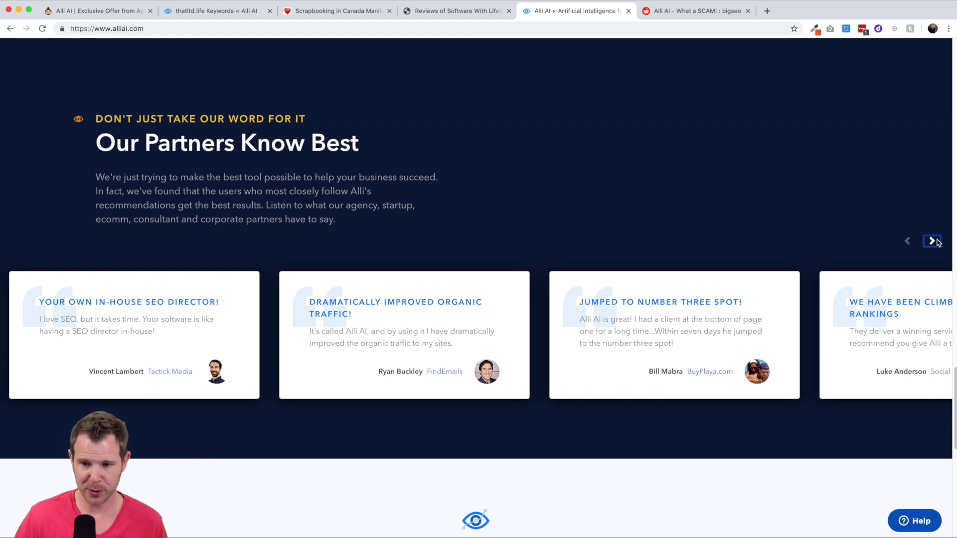
click(933, 243)
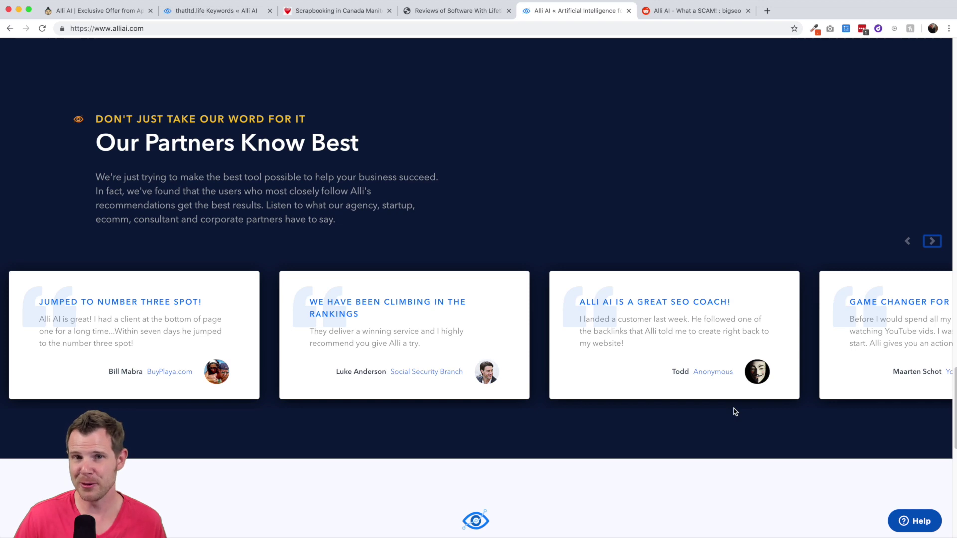
scroll(733, 413, up, 20)
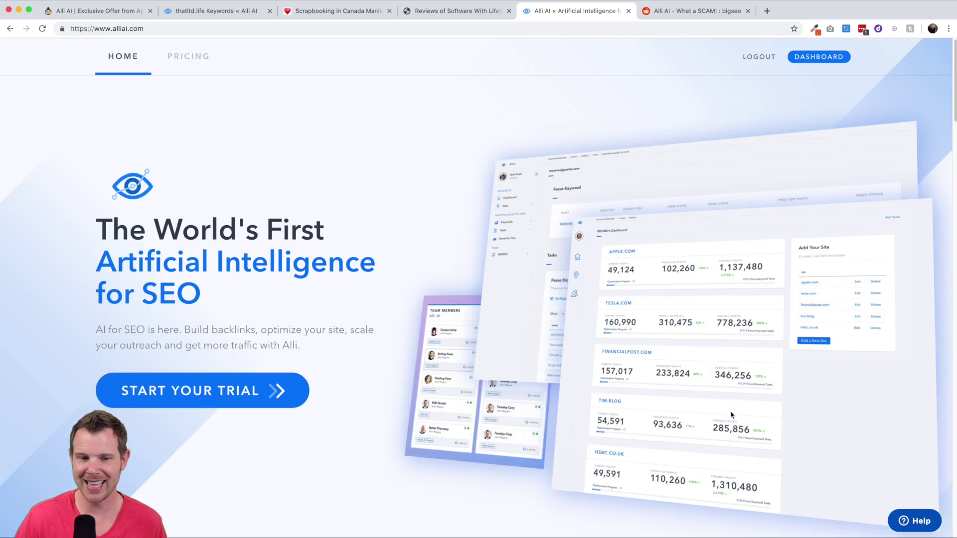
Skim the Alli AI homepage again from the company logos through the testimonials and return to its beginning.
scroll(555, 349, down, 8)
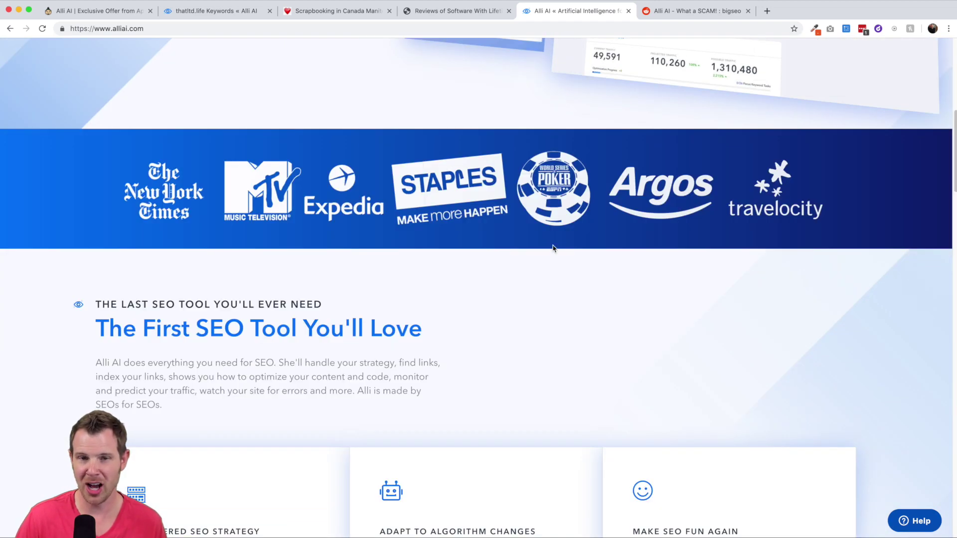
scroll(555, 259, down, 15)
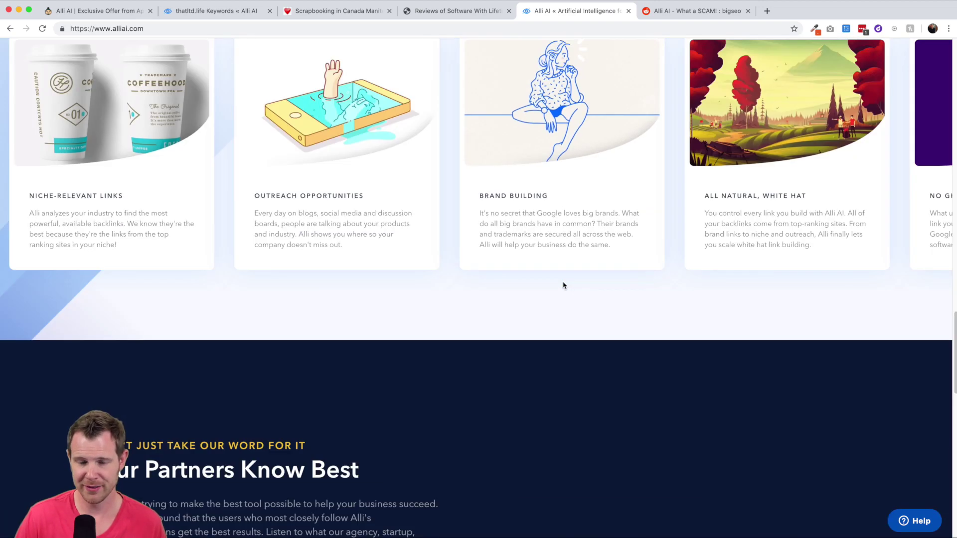
scroll(564, 285, down, 10)
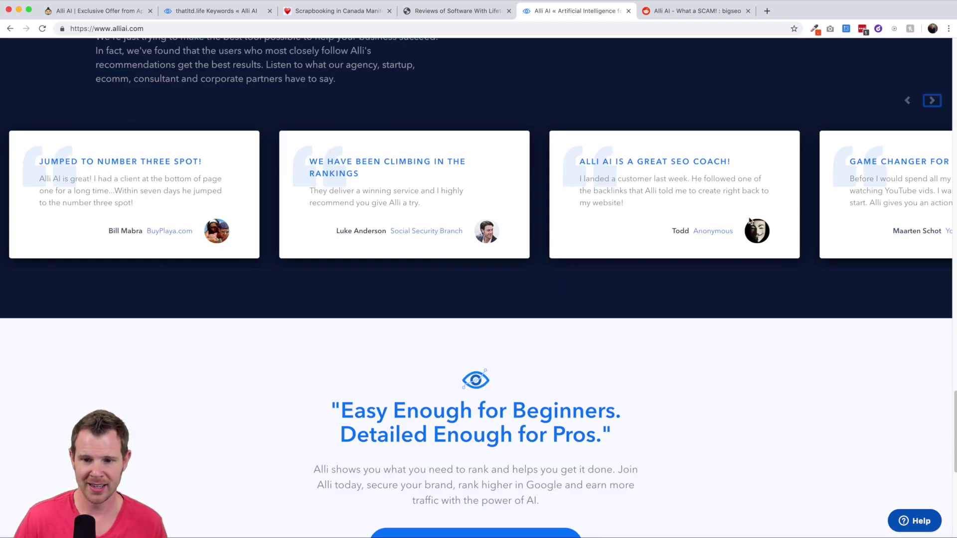
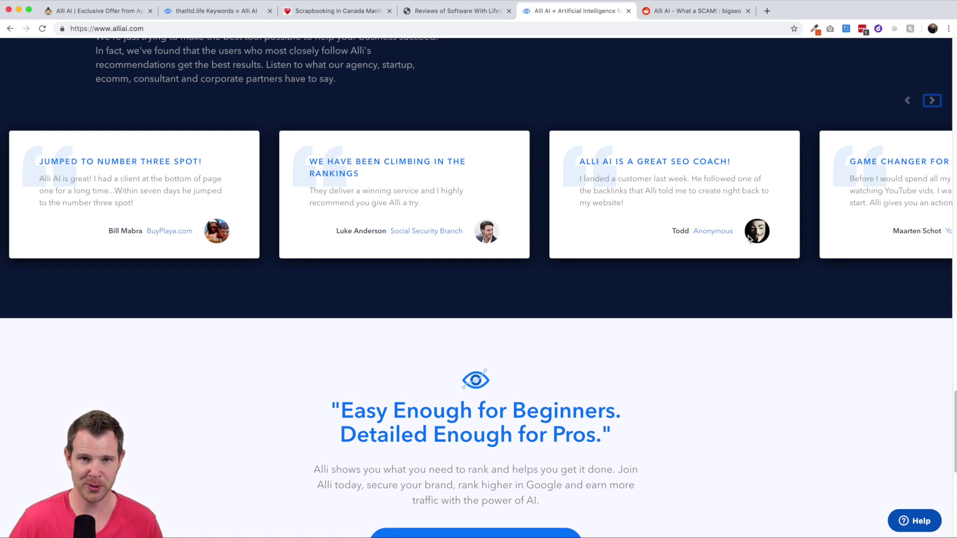
scroll(725, 331, up, 20)
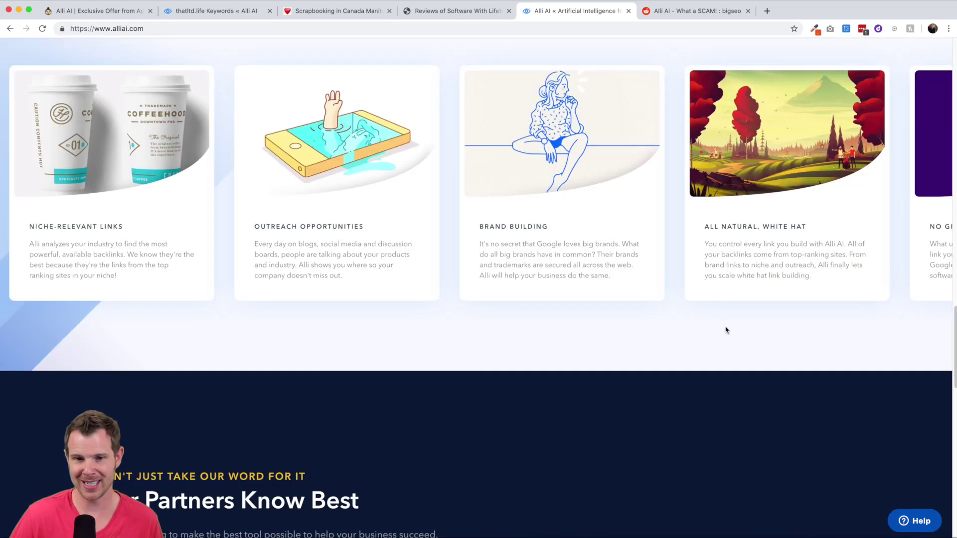
scroll(726, 330, up, 2)
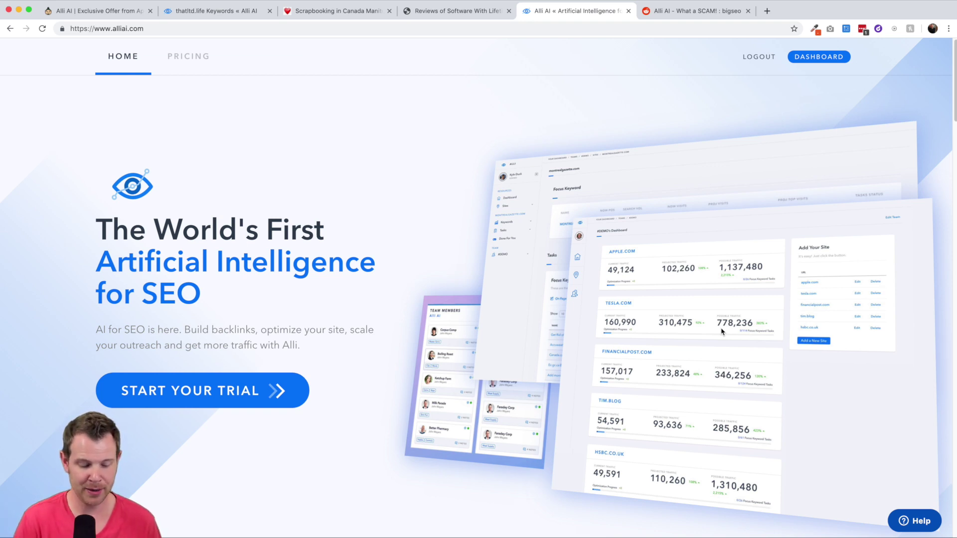
Open neilpatel.com in a new browser tab.
key(super+t)
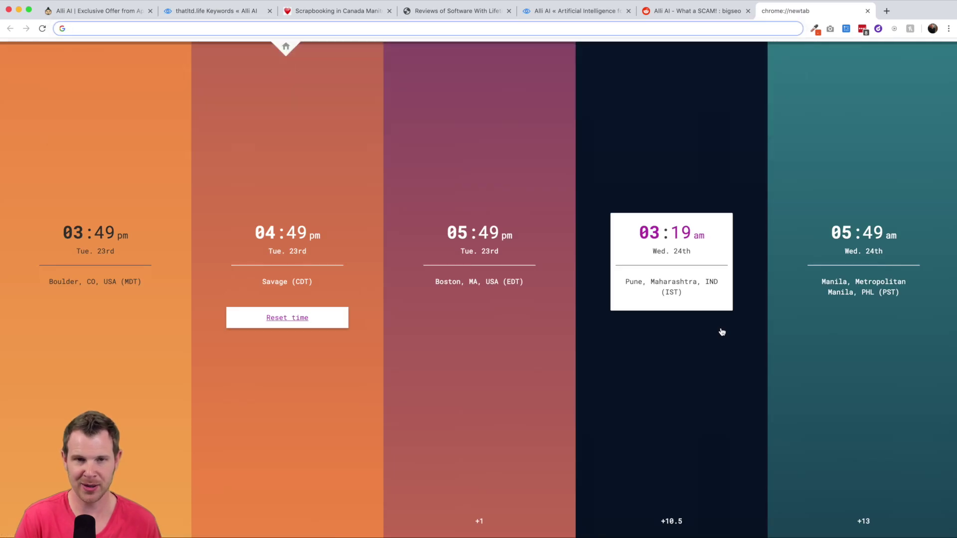
text(neil)
text(pat)
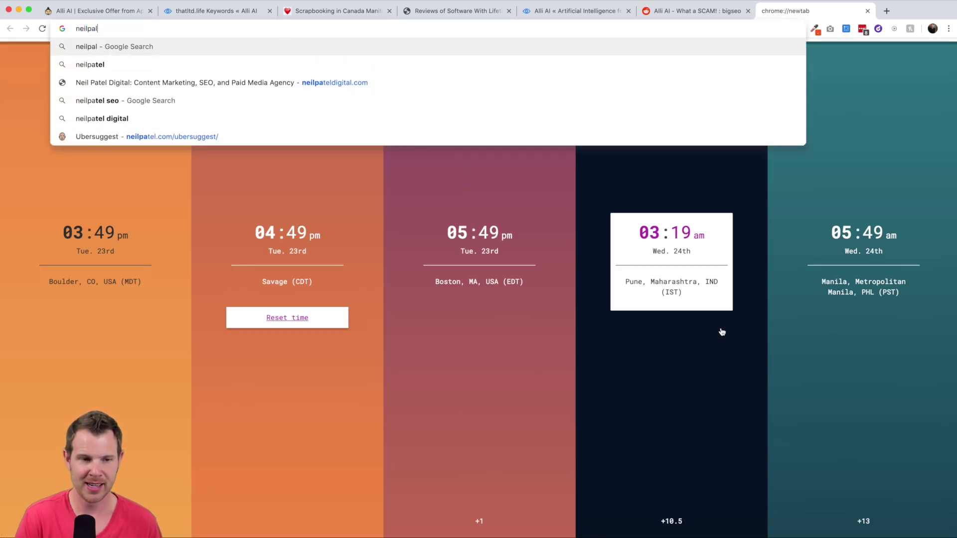
text(el.com)
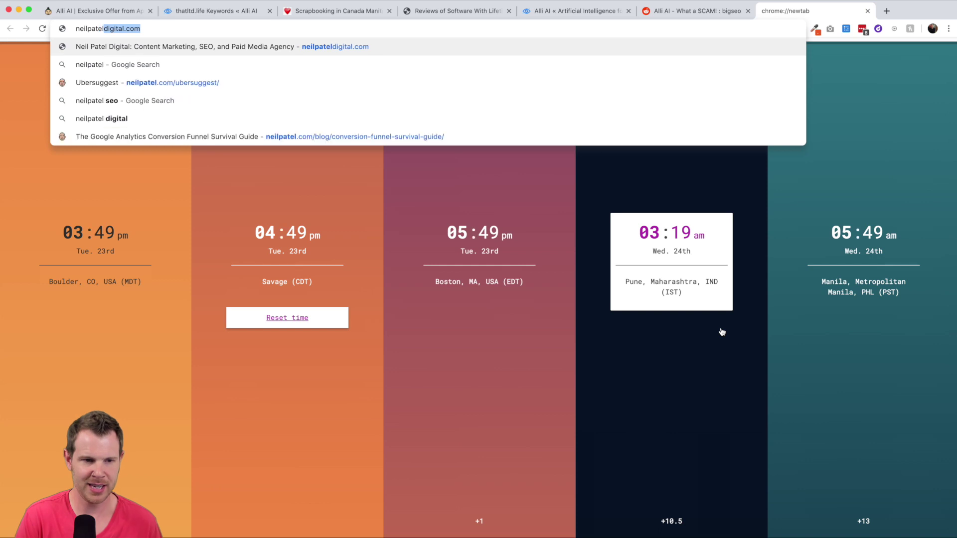
key(Return)
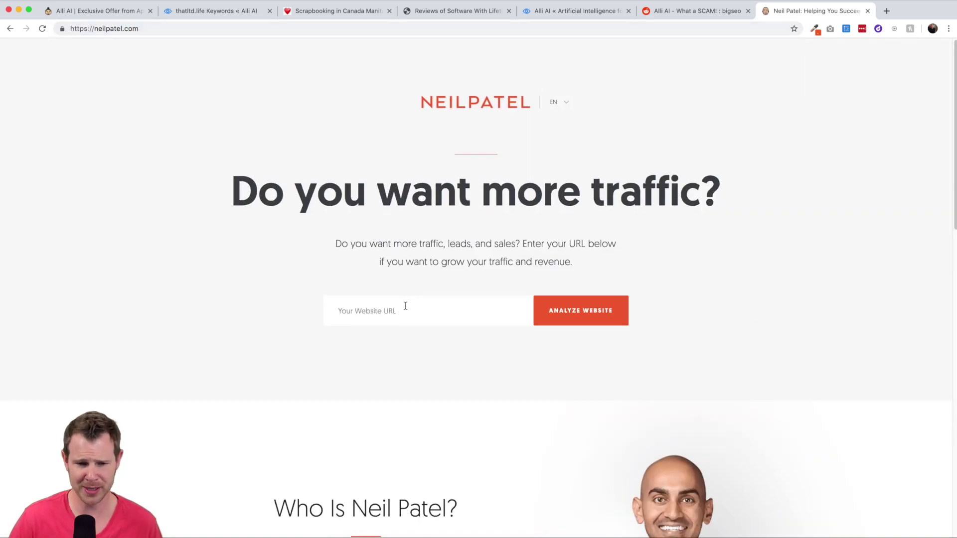
Open the free SEO tools from neilpatel.com's Step #2 and review Ubersuggest's Domain Overview, Top SEO Pages and Keyword Suggestions descriptions.
scroll(420, 312, down, 15)
scroll(430, 313, down, 2)
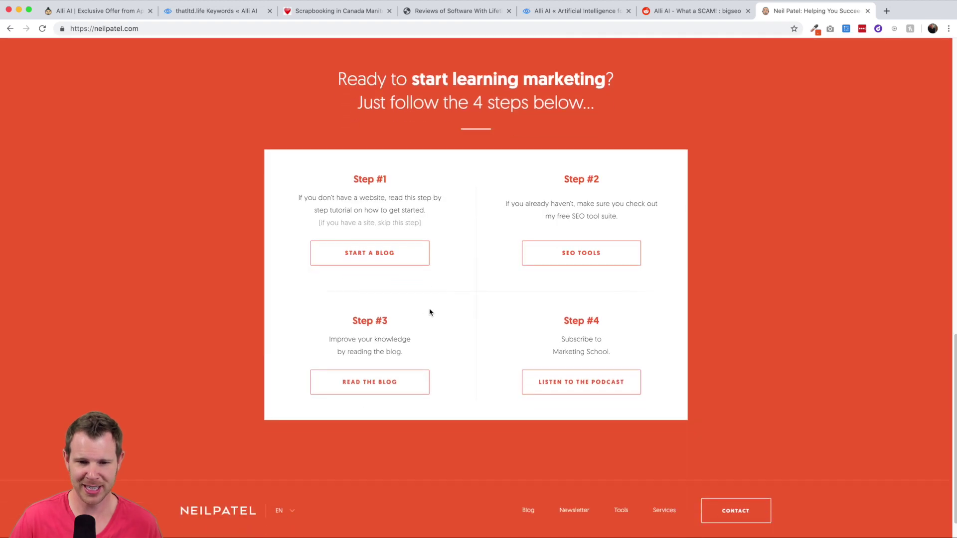
click(548, 243)
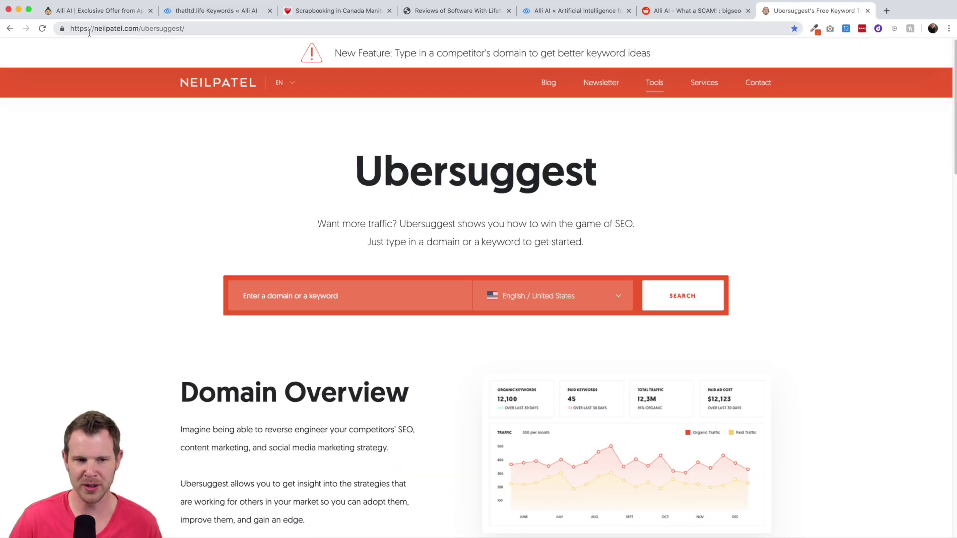
scroll(369, 144, down, 2)
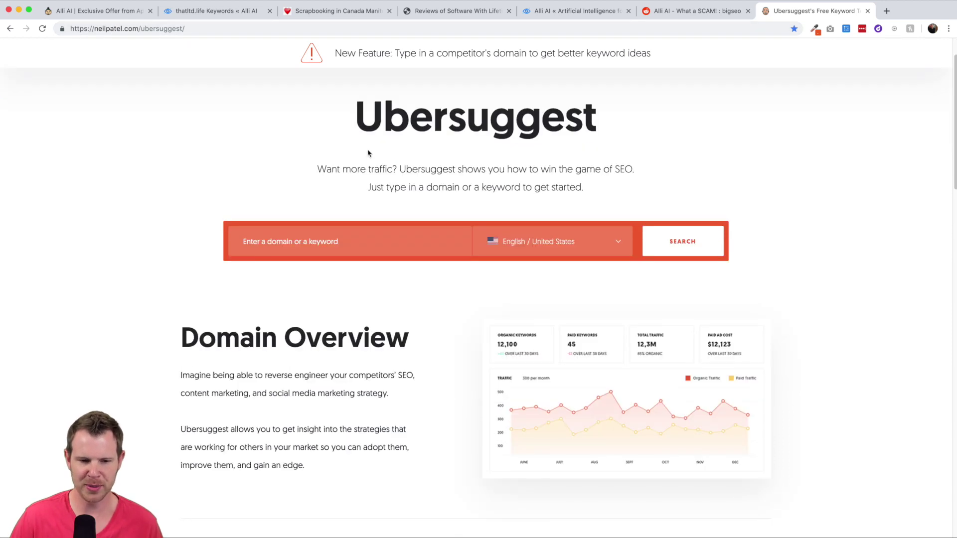
scroll(345, 260, down, 7)
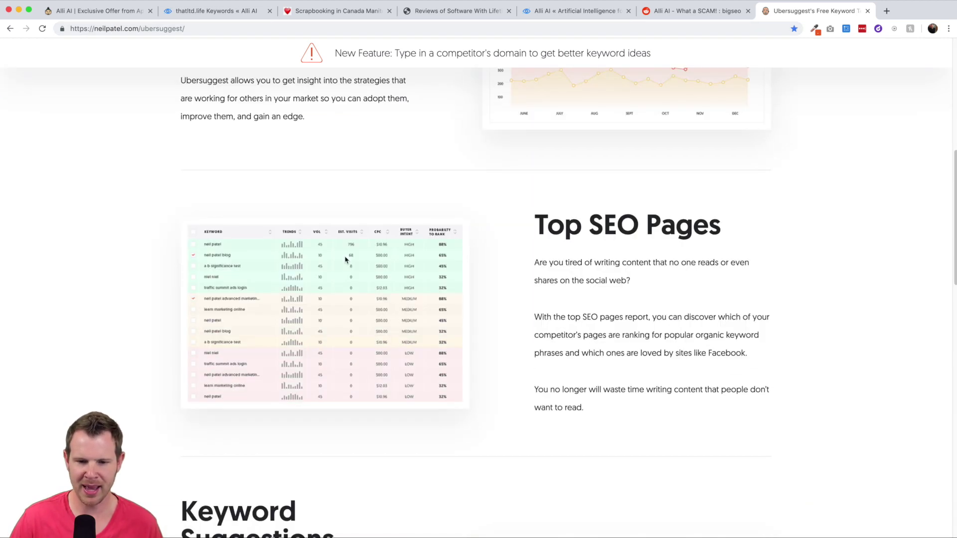
scroll(480, 270, down, 5)
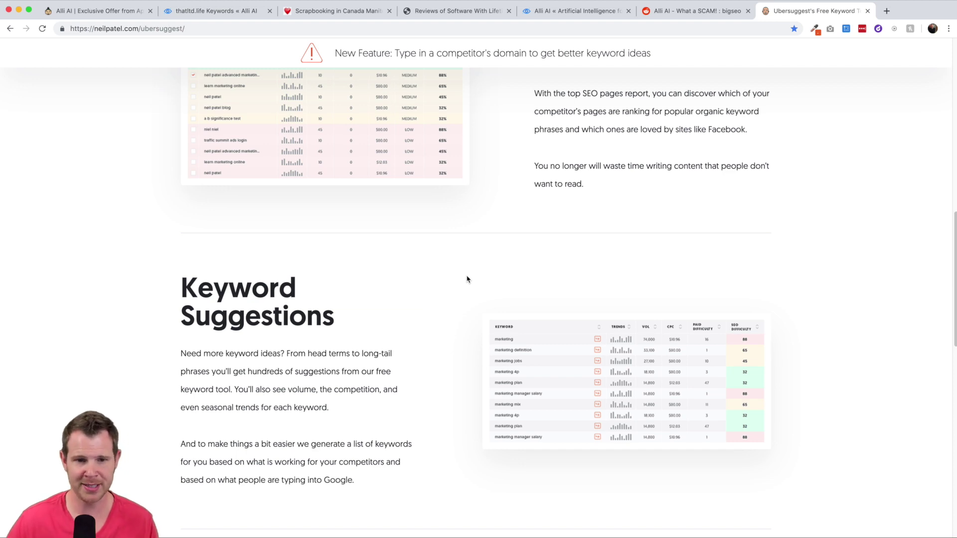
scroll(467, 279, up, 12)
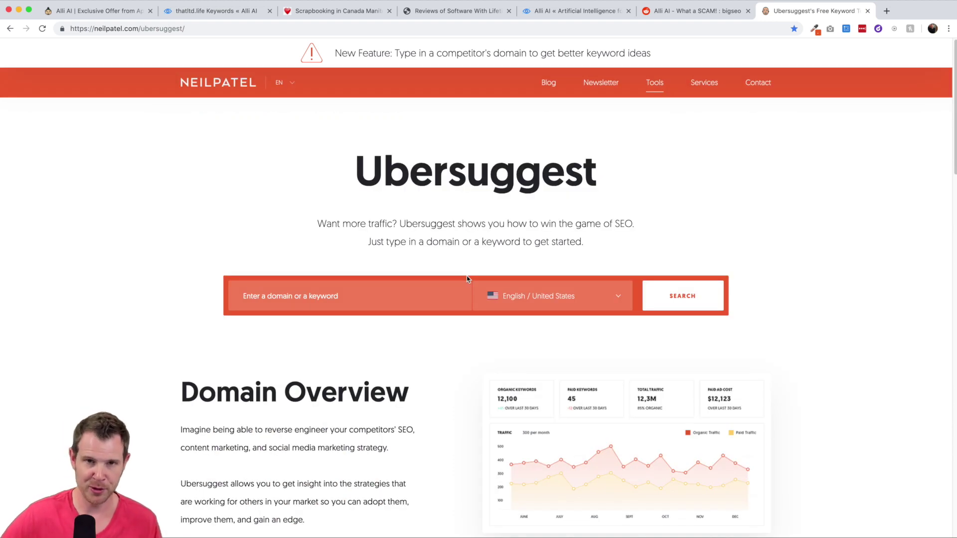